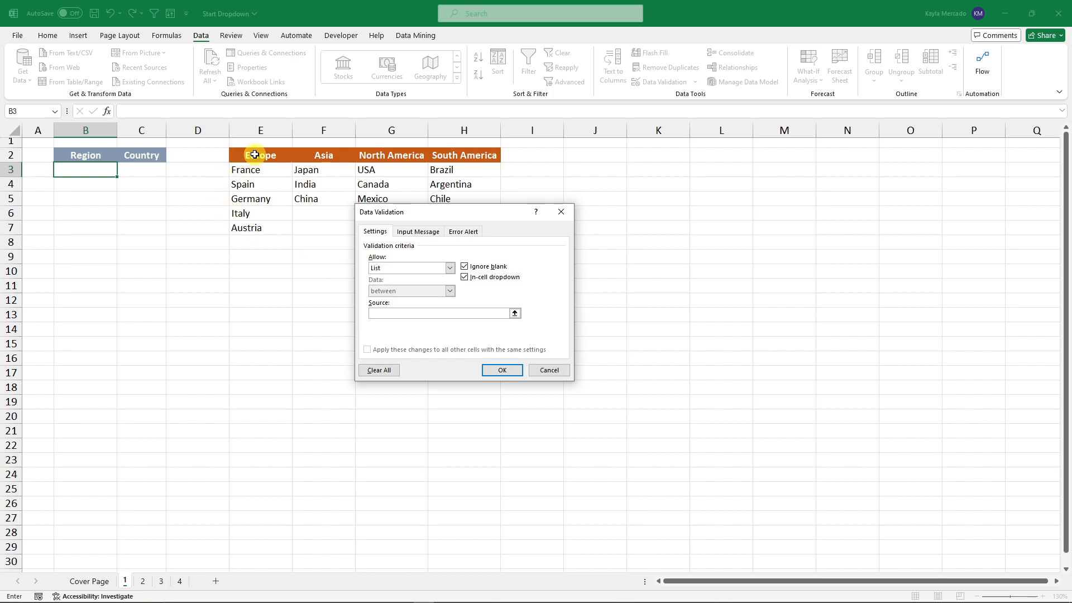
Use the region headers =$E$2:$H$2 as the list source for the data validation of B3 and apply it
left_click_drag(254, 155, 442, 155)
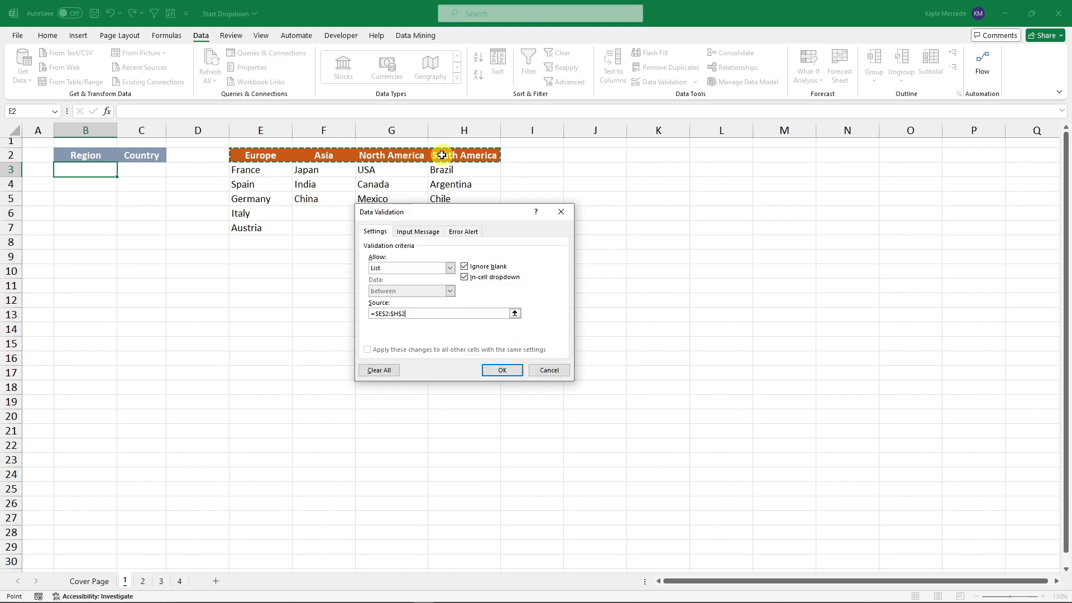
key("Return")
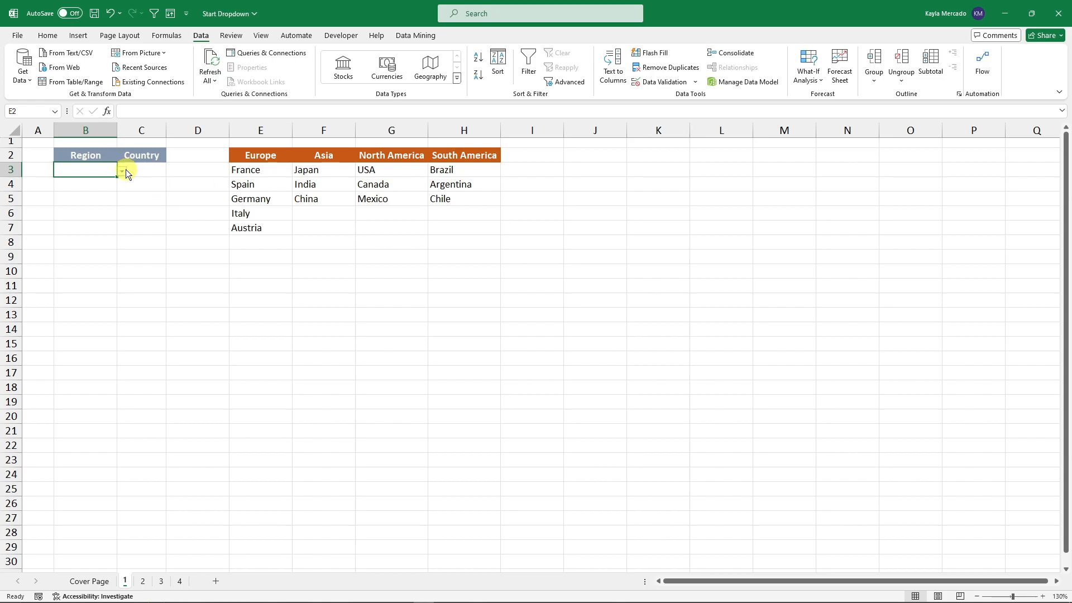
Try the Region list in B3 with Europe, Asia and North America, and finish on South America
left_click(121, 171)
left_click(102, 183)
left_click(122, 171)
left_click(103, 192)
left_click(122, 171)
left_click(78, 202)
left_click(122, 171)
left_click(93, 211)
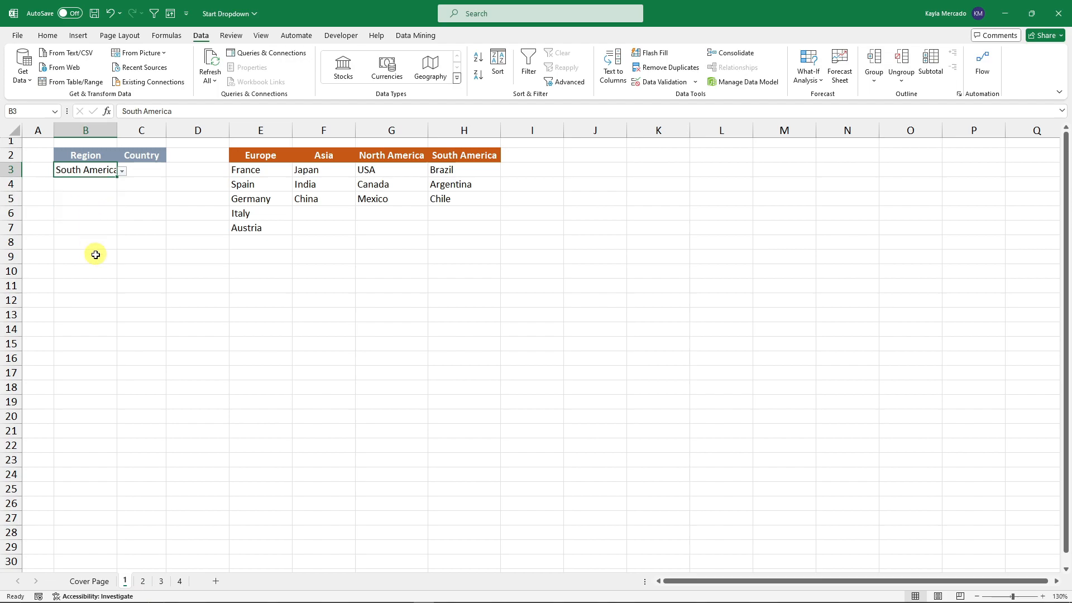
Widen columns C and B so the Country and Region columns have more room
left_click(108, 247)
left_click(142, 170)
left_click_drag(166, 130, 193, 130)
left_click_drag(115, 131, 128, 131)
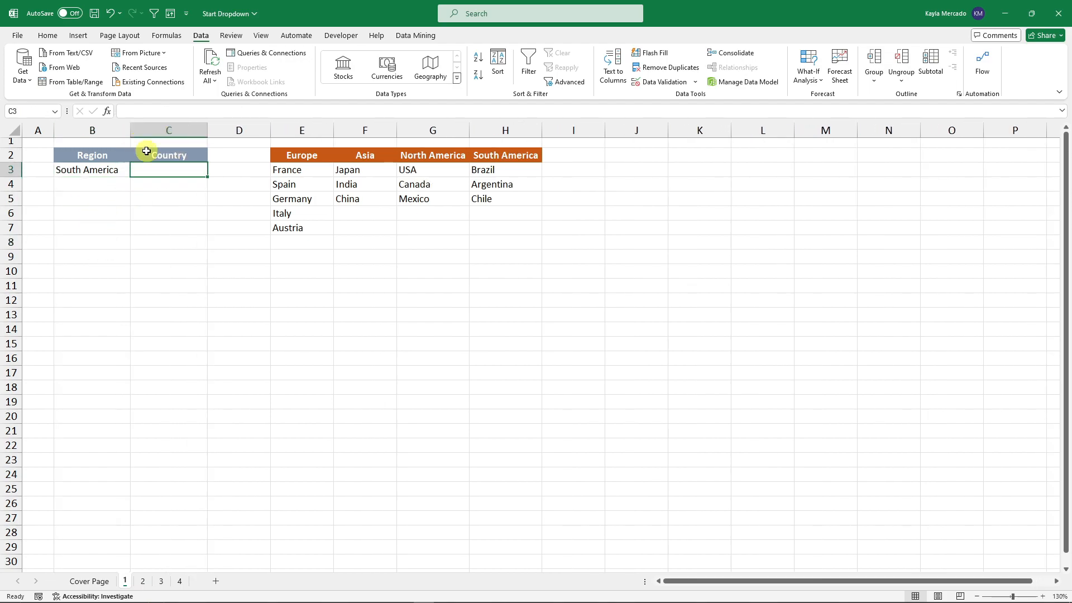
Enter an XLOOKUP formula in C3 that looks up B3 in E2:H2 and returns E3:H7
left_click(202, 242)
left_click(179, 172)
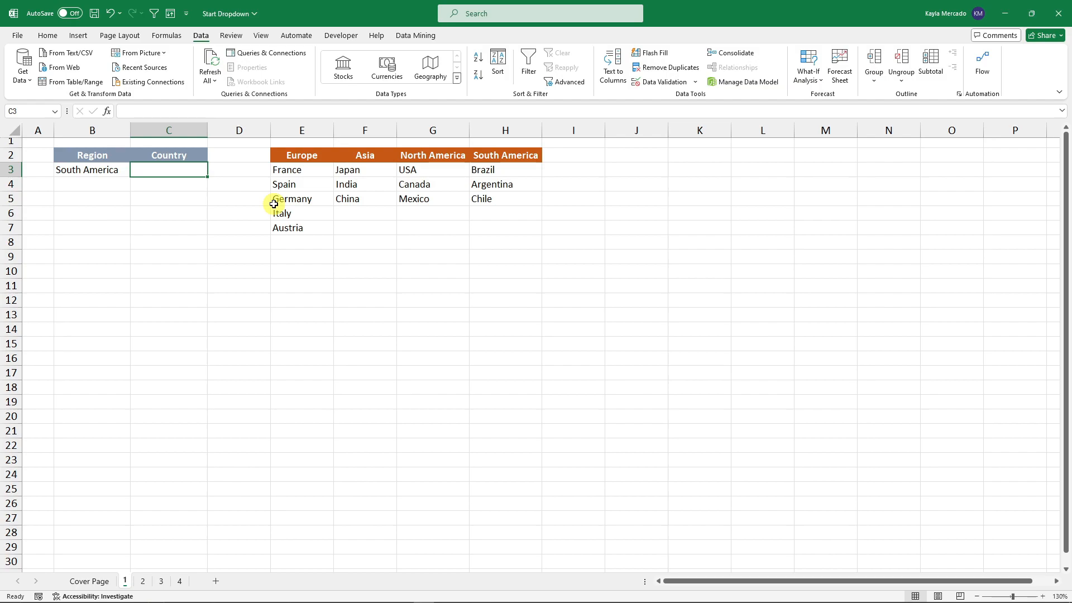
type("=Xloo")
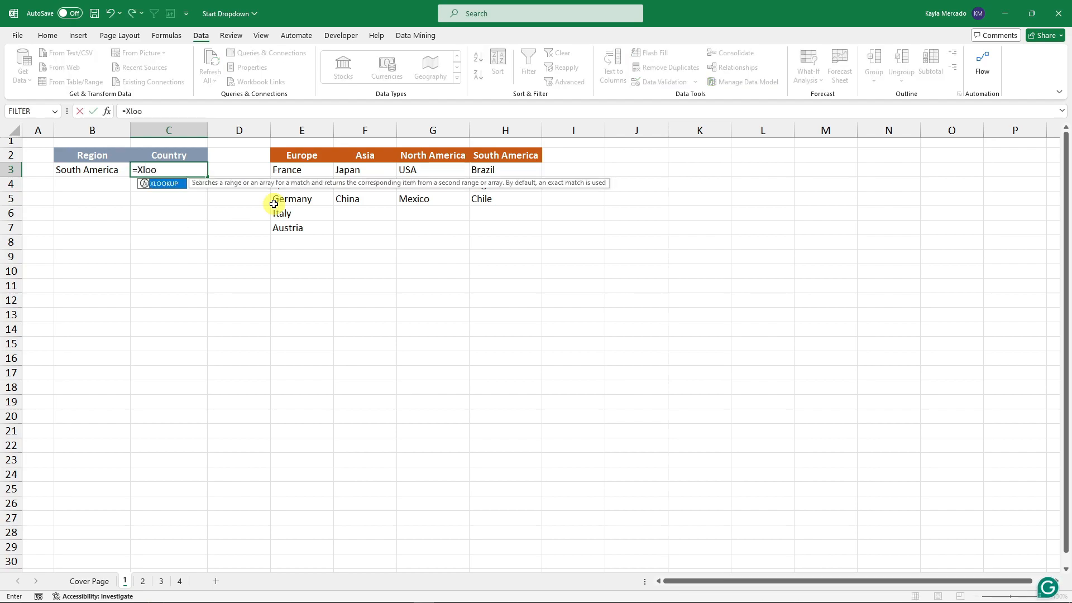
type("kup(")
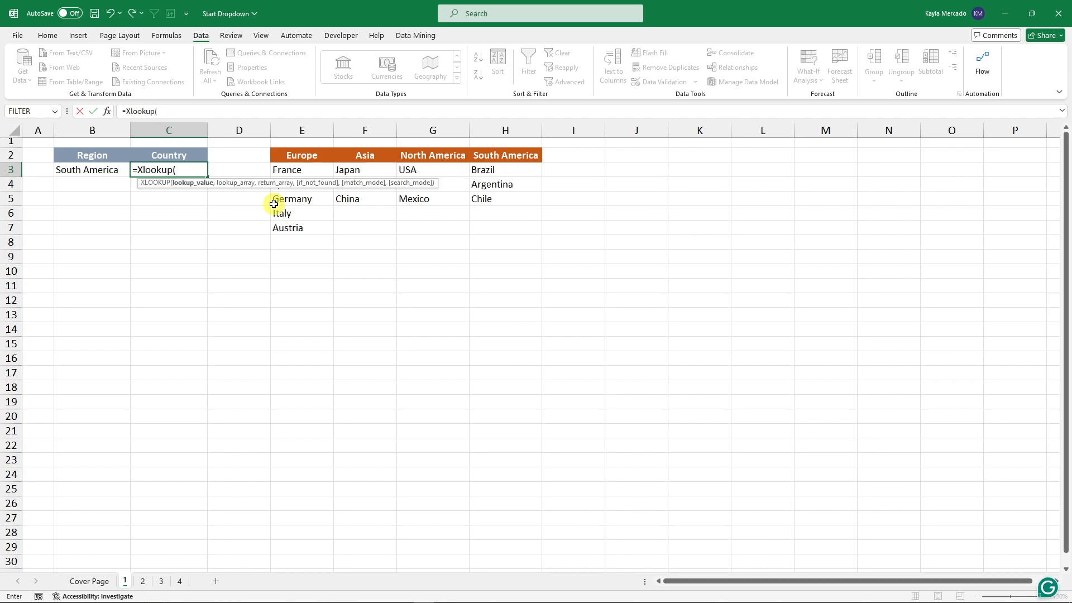
left_click(82, 170)
type(",")
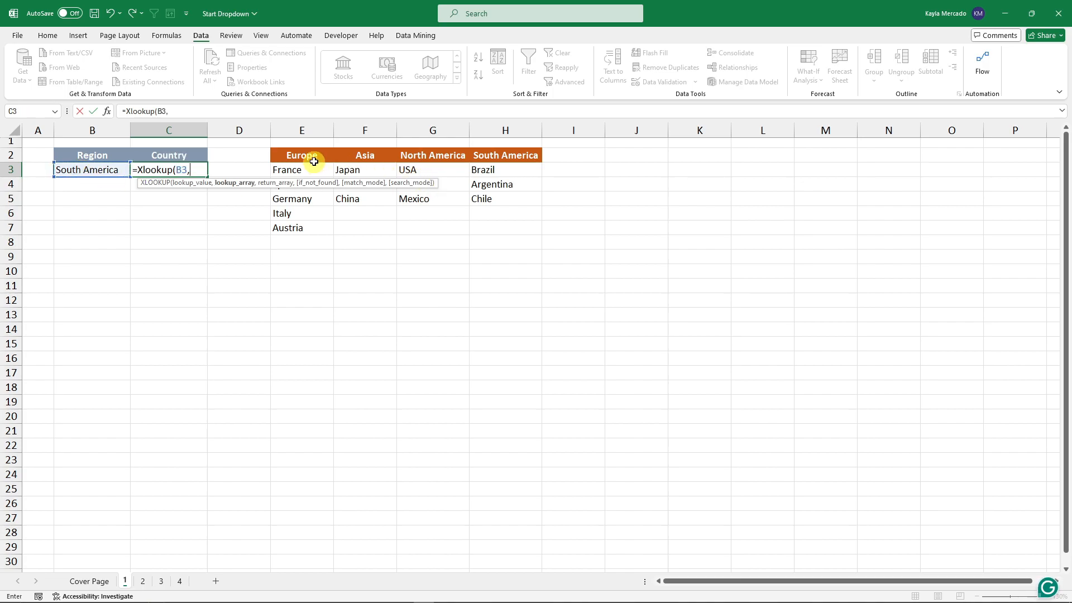
left_click_drag(307, 154, 528, 155)
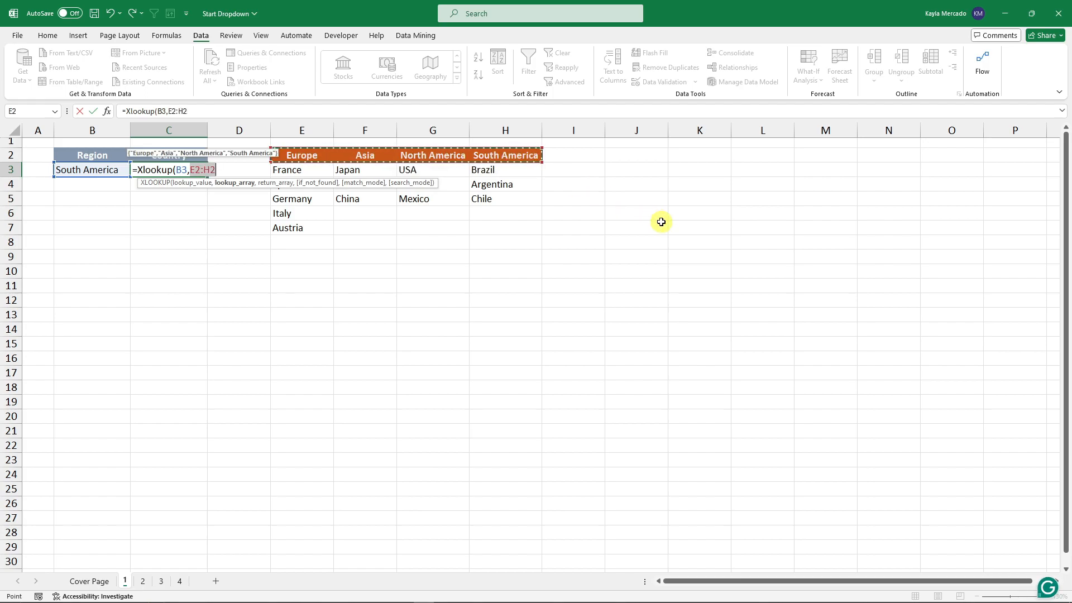
type(",")
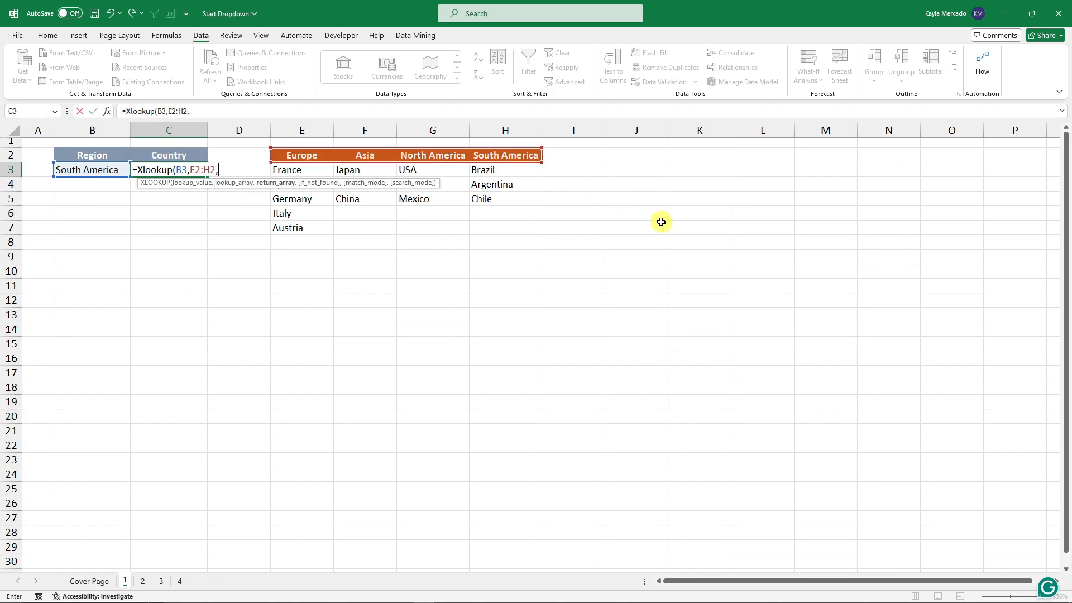
left_click_drag(301, 170, 531, 231)
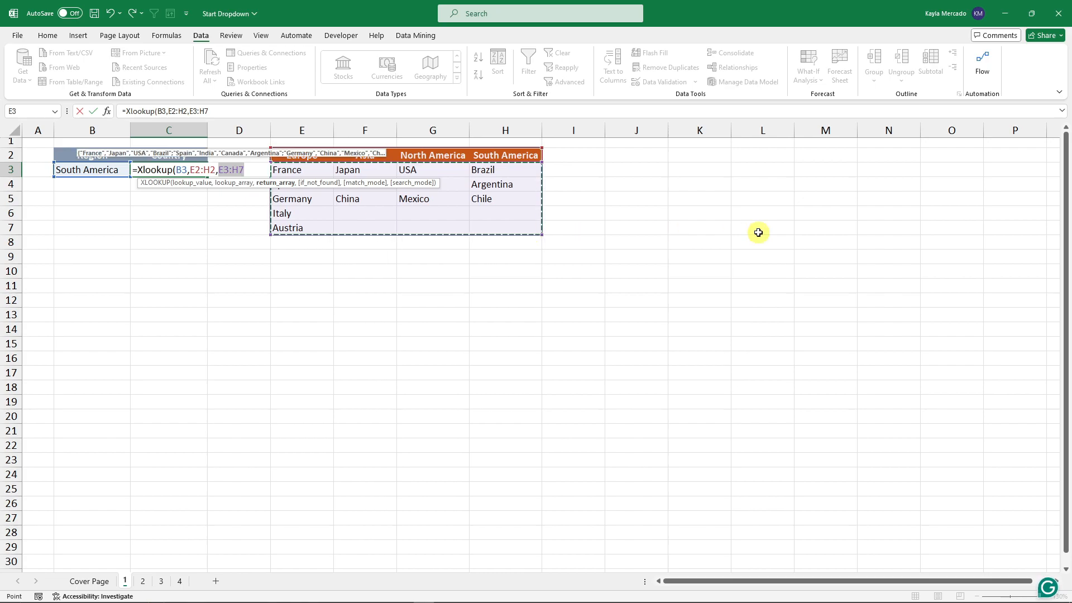
key("Return")
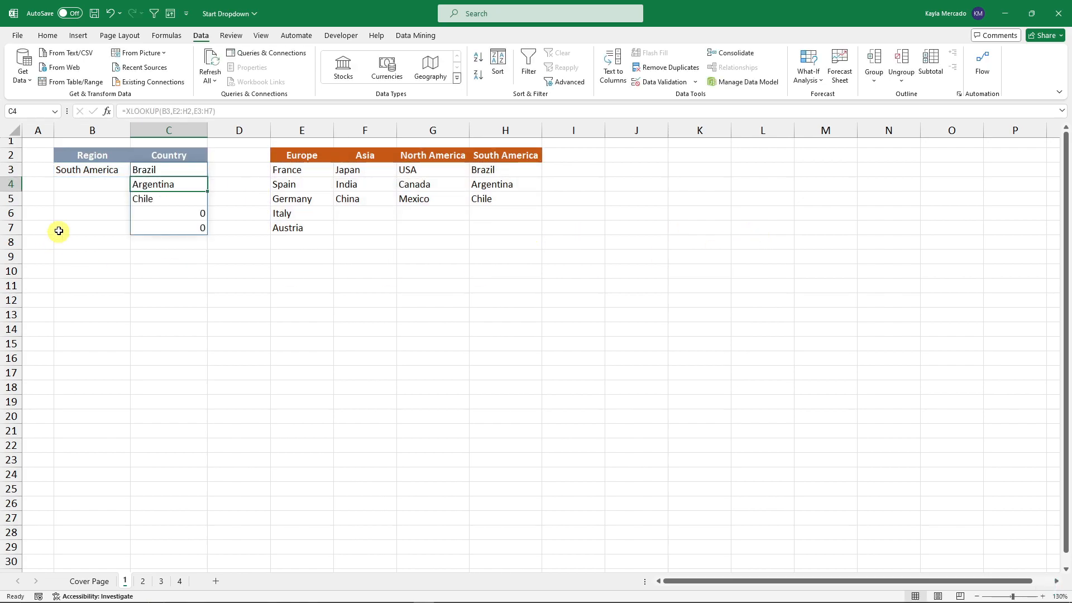
Compare the countries returned below C3 with the South America list in H3:H5
left_click(96, 170)
left_click(181, 170)
left_click(174, 185)
left_click(170, 200)
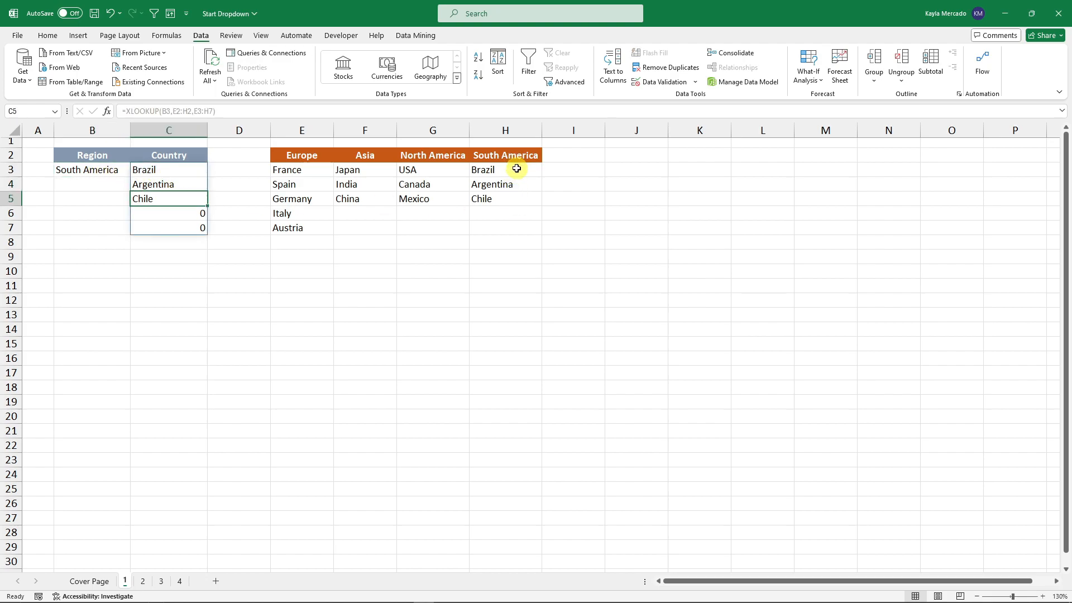
left_click_drag(517, 169, 514, 200)
left_click(525, 284)
Switch the region in B3 to Asia and compare the returned countries with F3:F5
left_click(125, 170)
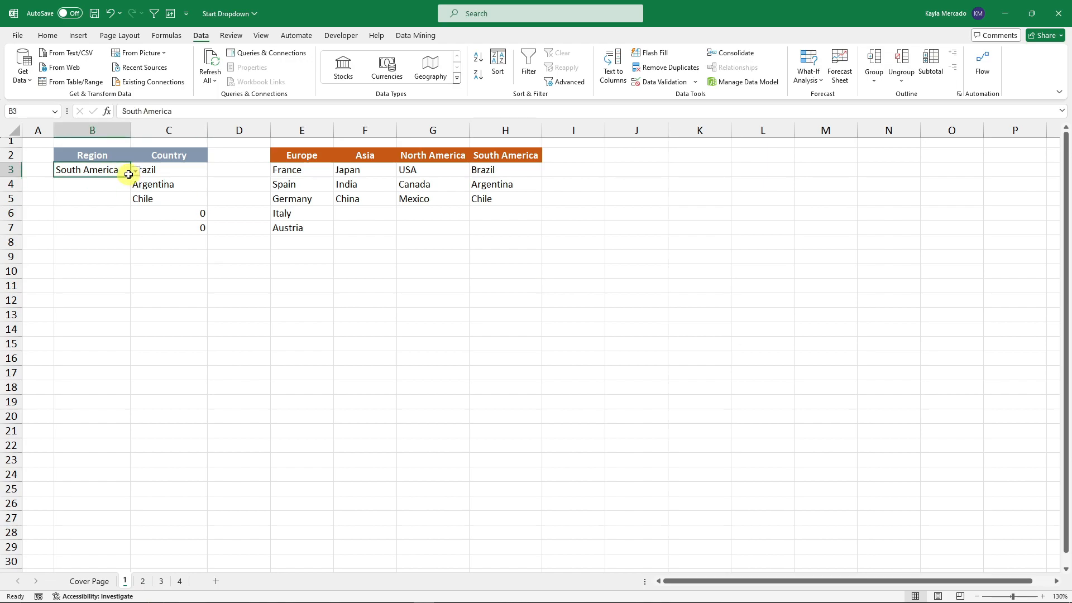
left_click(135, 171)
left_click(71, 194)
left_click(124, 225)
left_click(150, 182)
left_click_drag(350, 171, 373, 200)
left_click(577, 242)
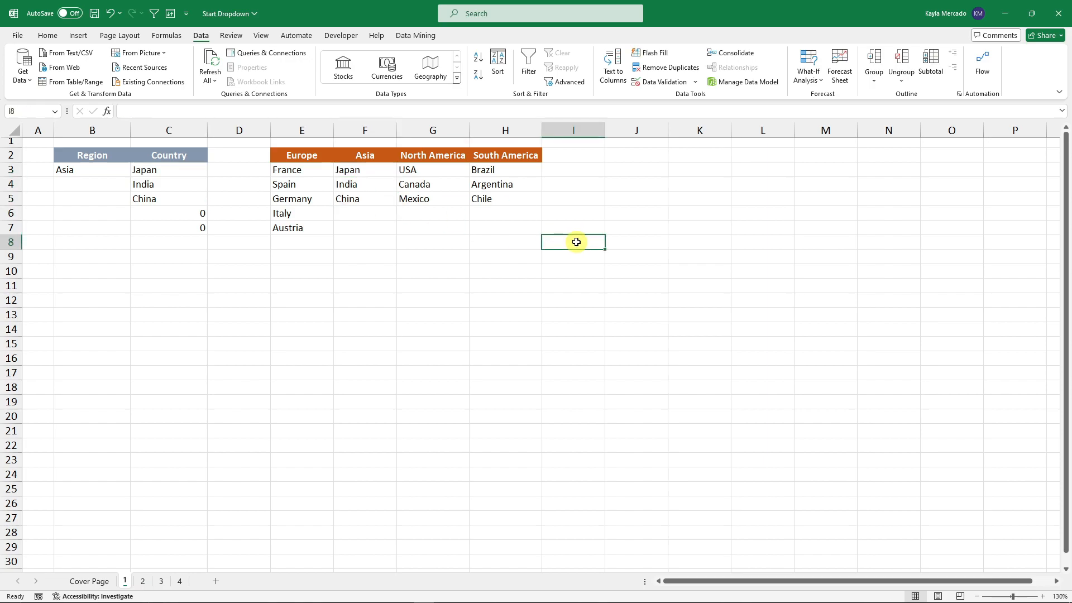
Enter MEXICO as a test entry in F6 under Asia, check C6, and clear the entry from F6
left_click(355, 214)
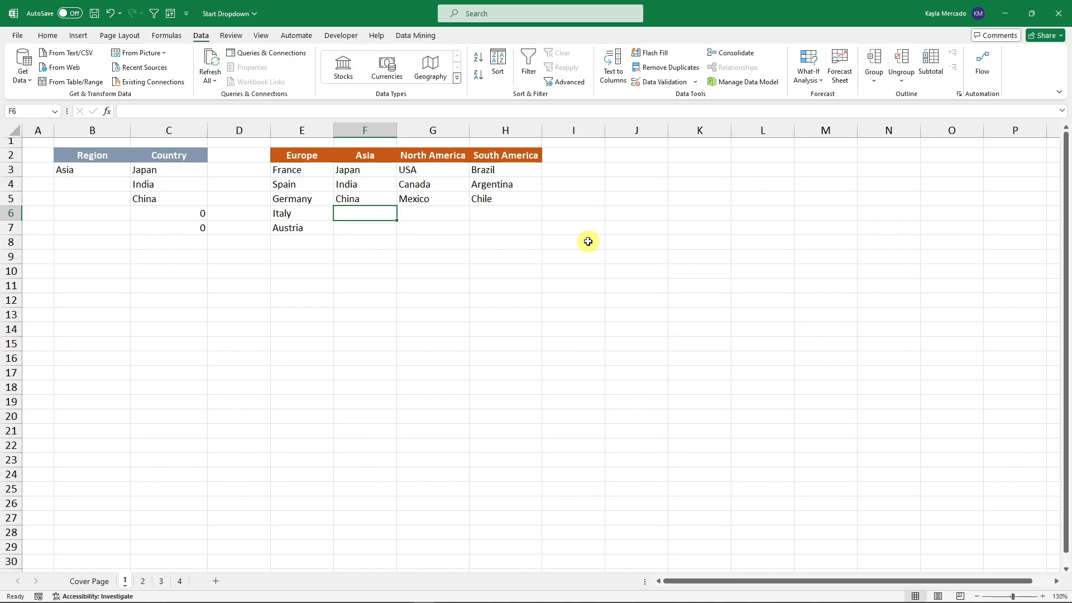
type("MEXICO")
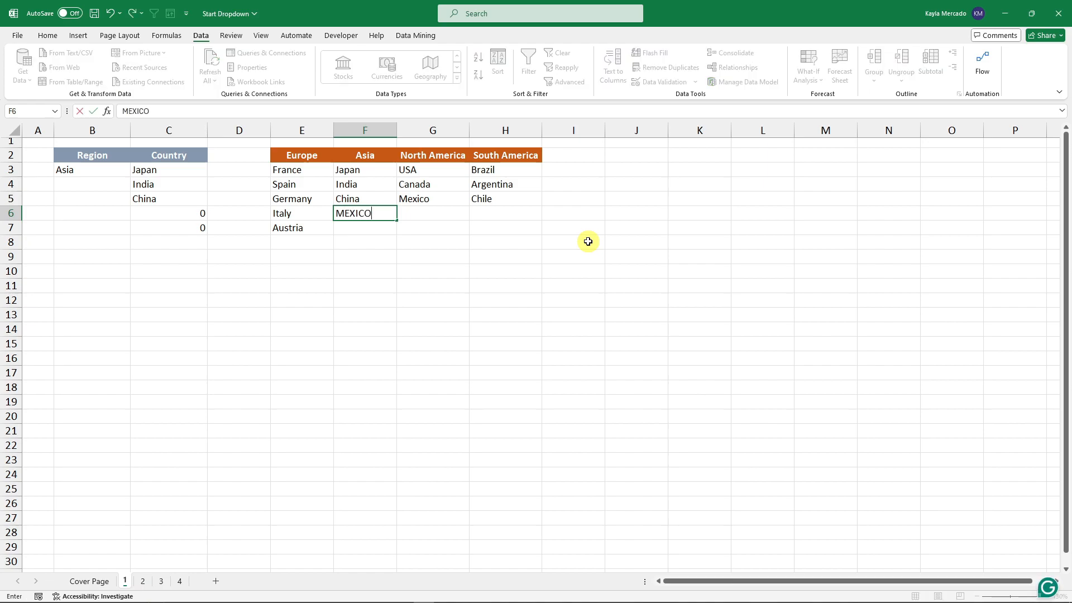
key("Return")
left_click(167, 212)
left_click(356, 217)
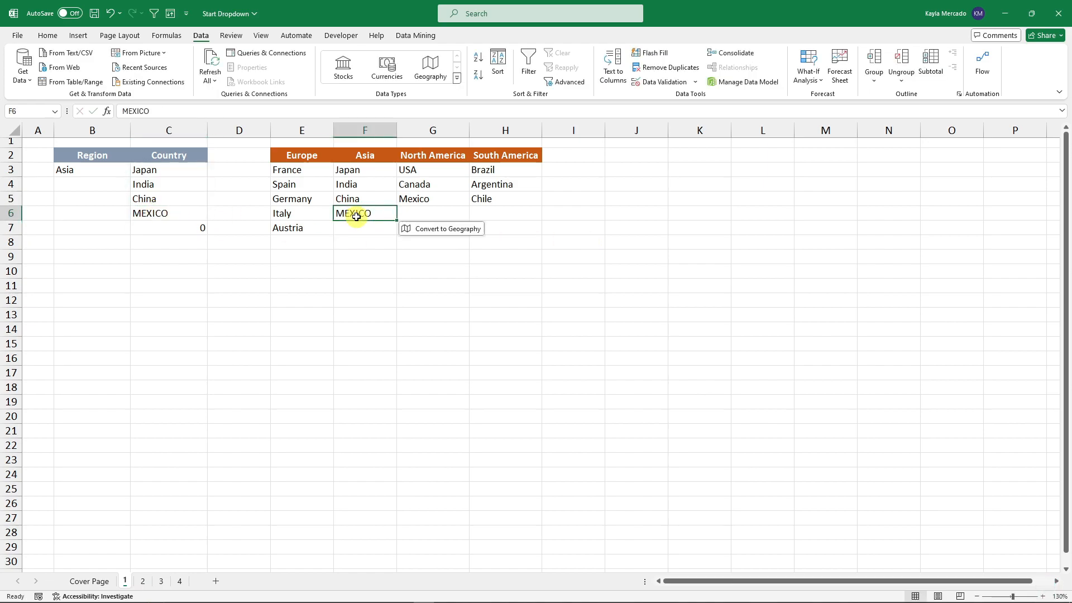
key("Delete")
left_click(400, 267)
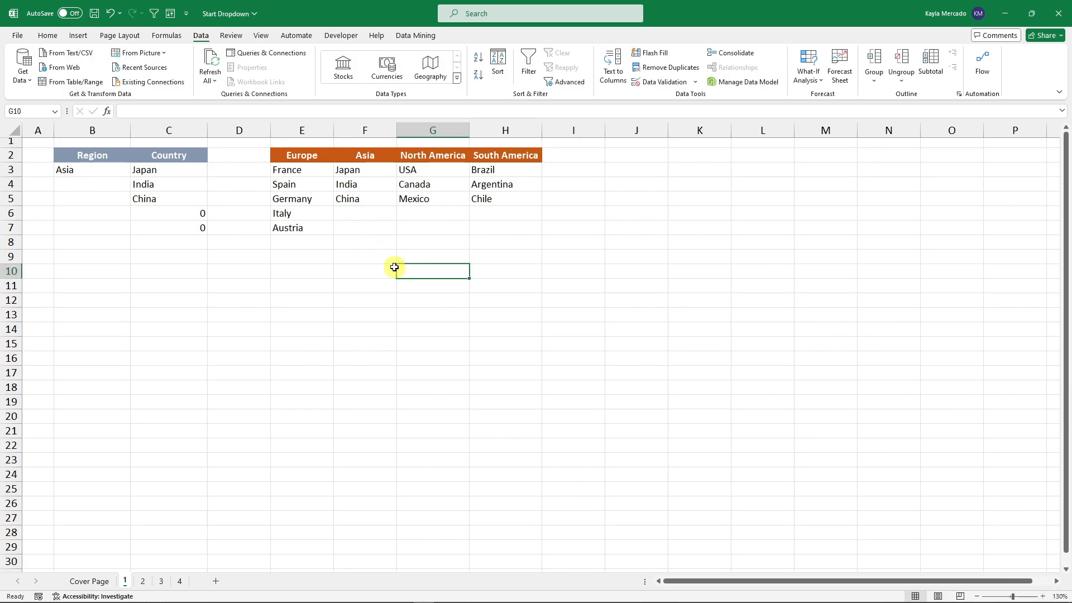
Check the lookup formula in C3 and change the region in B3 to North America
left_click(108, 171)
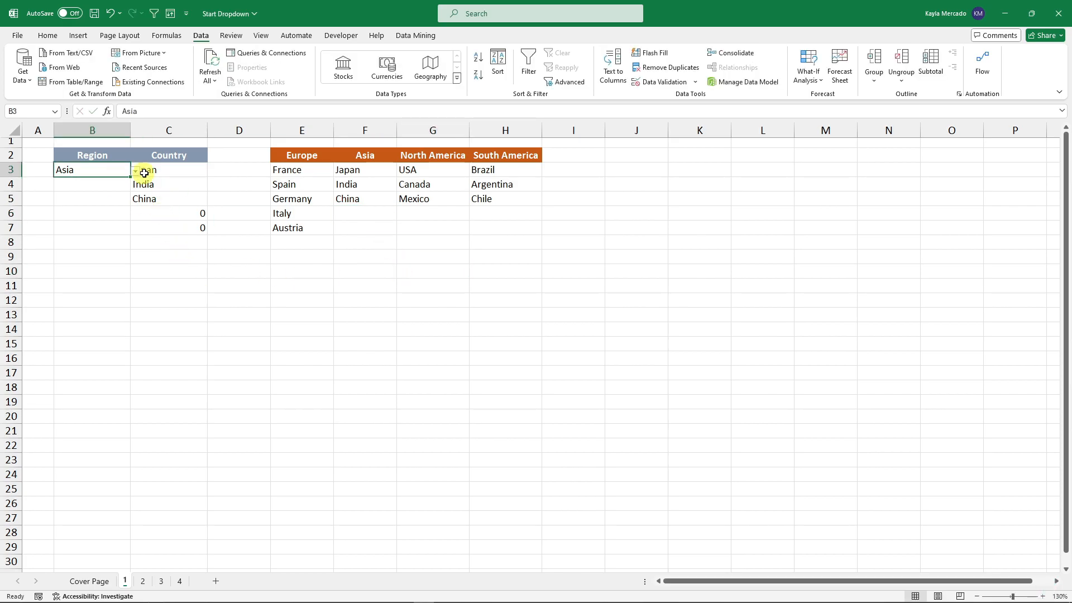
left_click(169, 172)
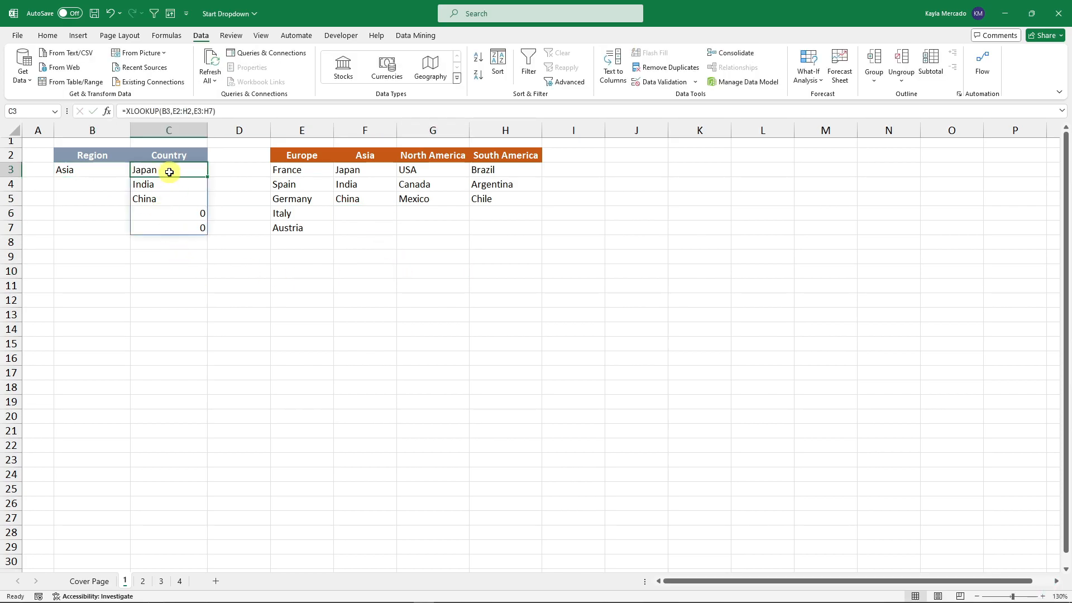
left_click(95, 170)
left_click(135, 171)
left_click(84, 199)
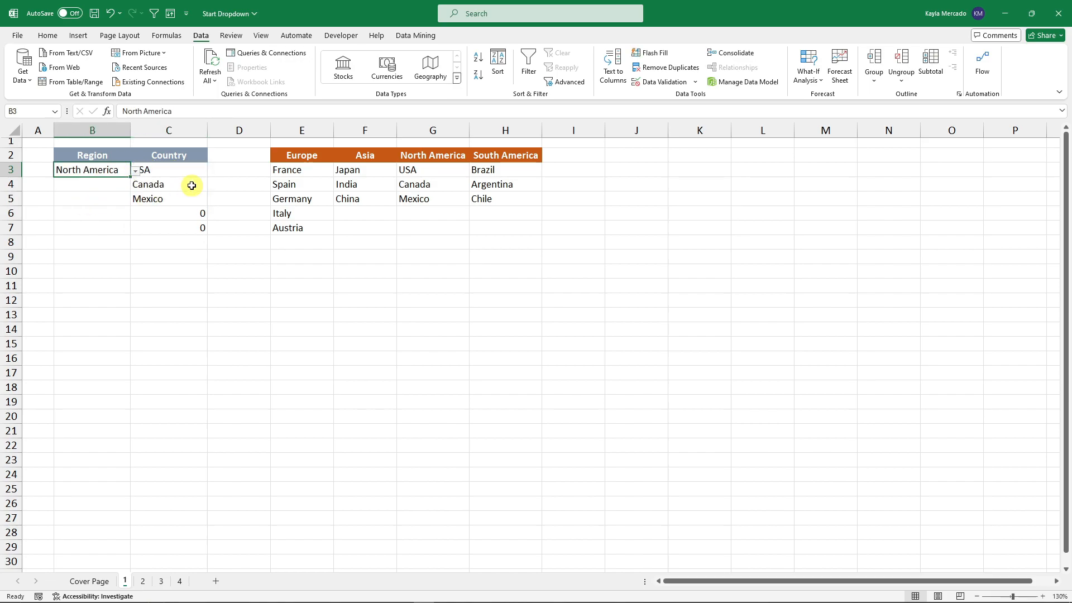
Clear the XLOOKUP formula and its spilled results from C3:C7
left_click(193, 171)
left_click_drag(165, 171, 165, 229)
key("Delete")
left_click(181, 253)
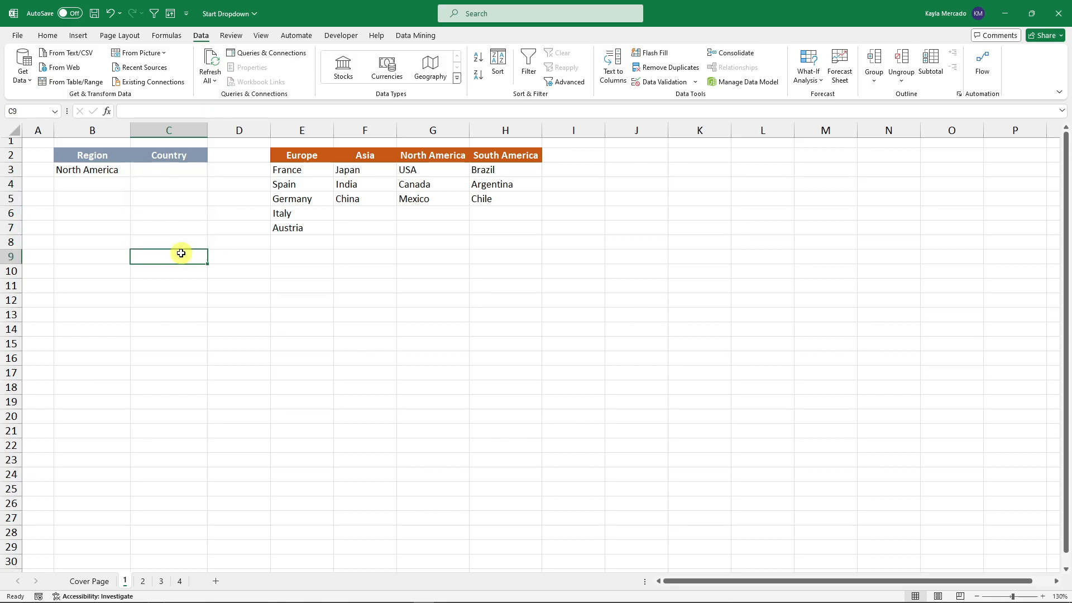
Fill the Region cell B3 down to B10 as a trial and undo the fill
left_click(112, 170)
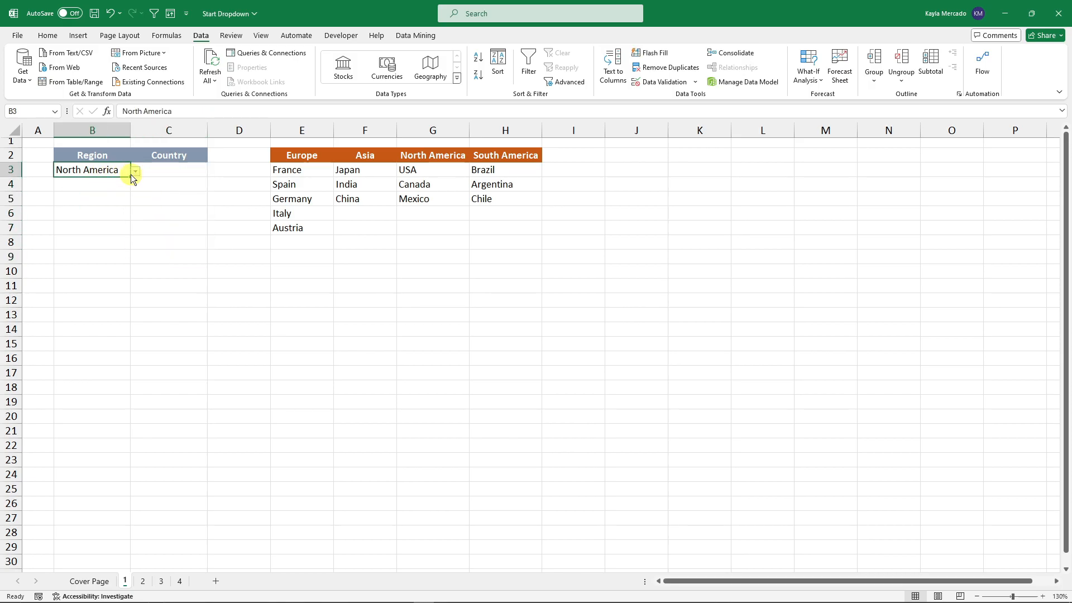
left_click_drag(131, 177, 116, 274)
left_click(96, 191)
left_click(147, 240)
left_click(119, 202)
left_click(135, 200)
left_click(187, 241)
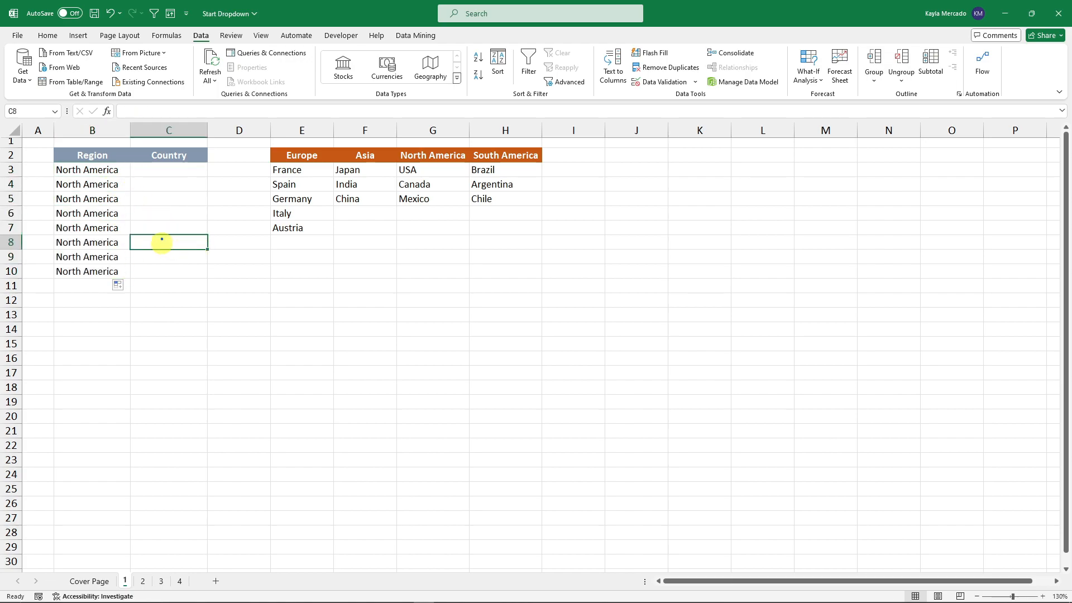
key("ctrl+z")
Open data validation for the Country cell C3 and allow only values from a List
left_click(160, 223)
left_click(162, 167)
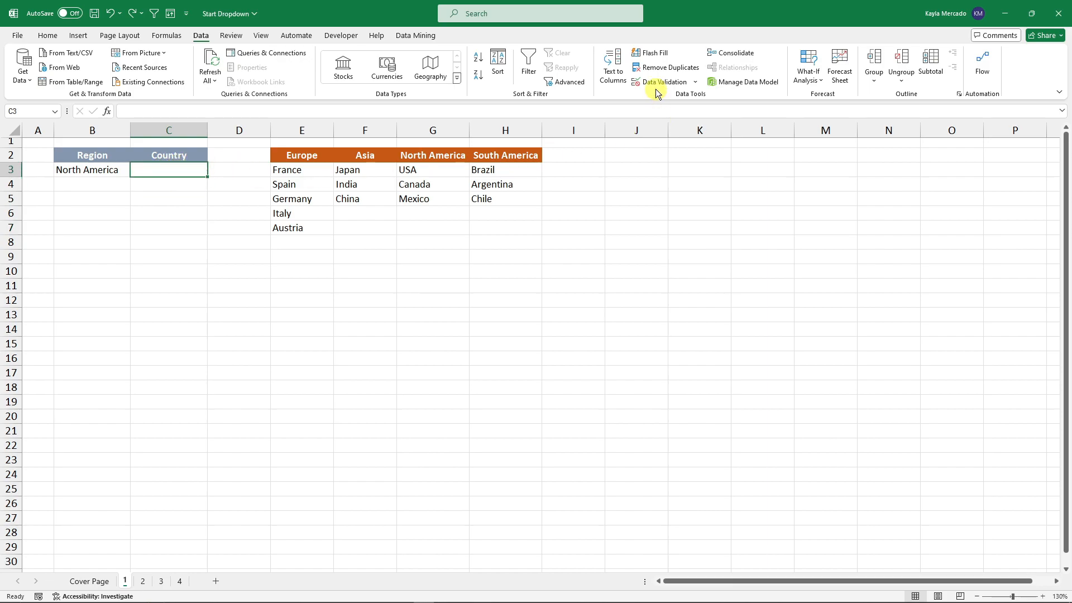
left_click(683, 85)
mouse_move(440, 214)
left_mouse_down()
mouse_move(535, 216)
mouse_move(514, 189)
mouse_move(492, 223)
mouse_move(430, 217)
mouse_move(475, 211)
mouse_move(453, 216)
left_mouse_up()
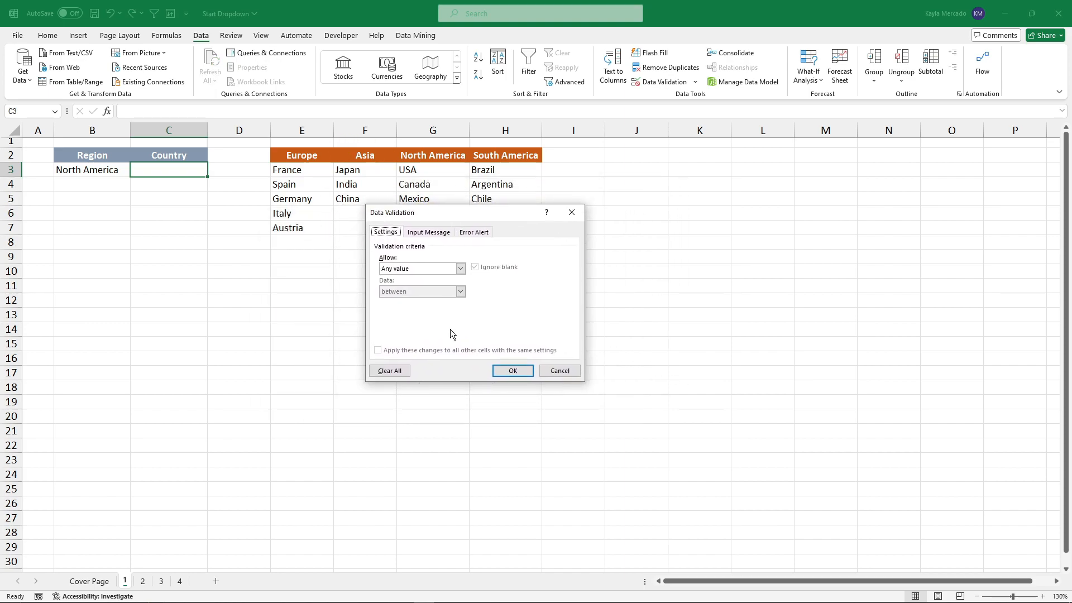
left_click(463, 269)
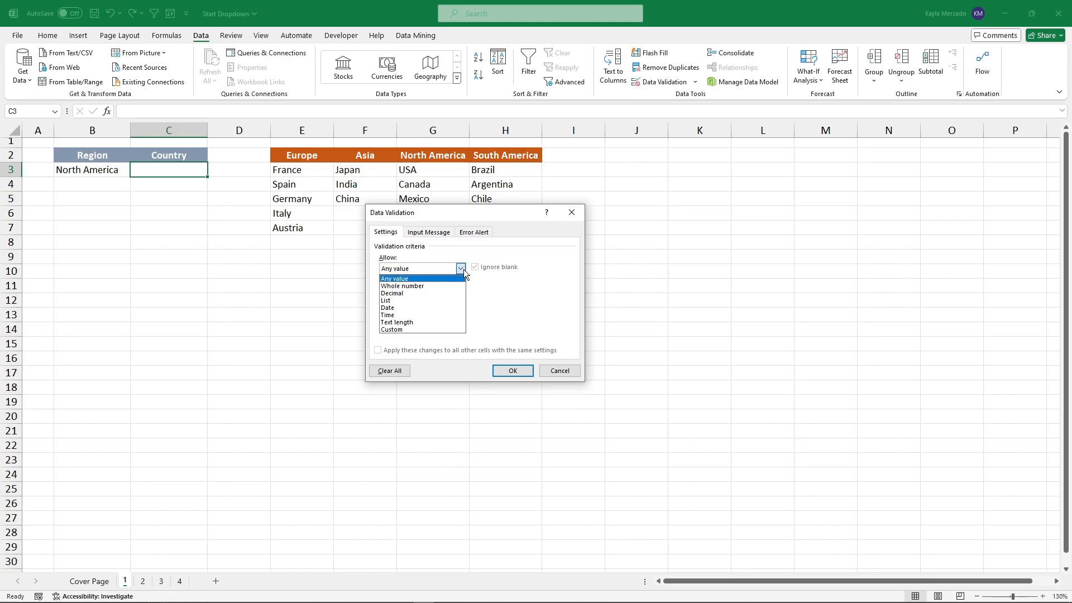
left_click(395, 302)
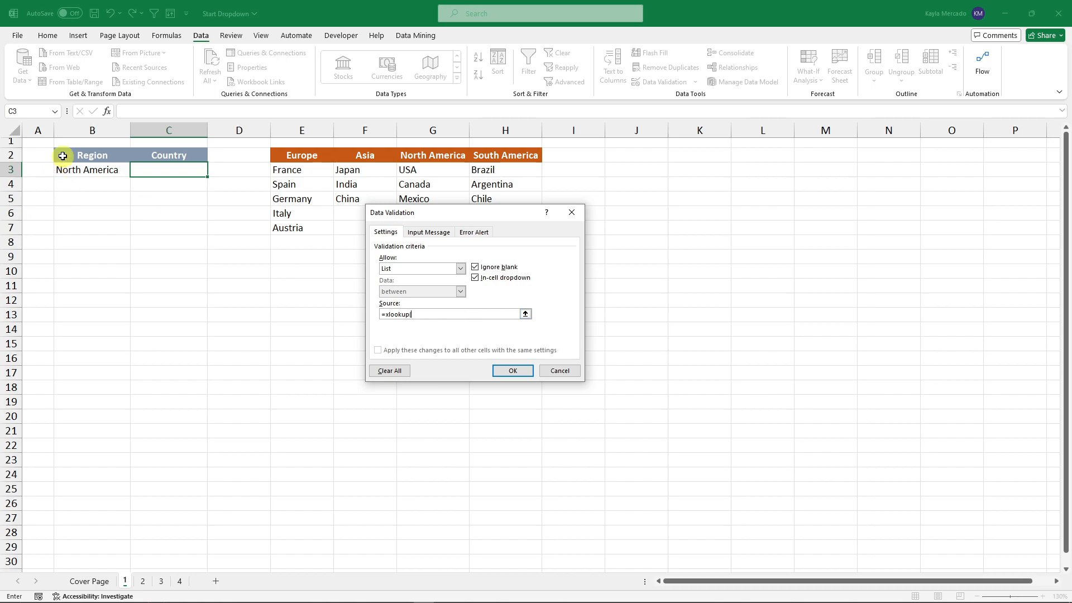
Set the C3 list source to an XLOOKUP of B3 in $E$2:$H$2 returning $E$3:$H$7, and apply the validation
left_click(121, 174)
type("B3,")
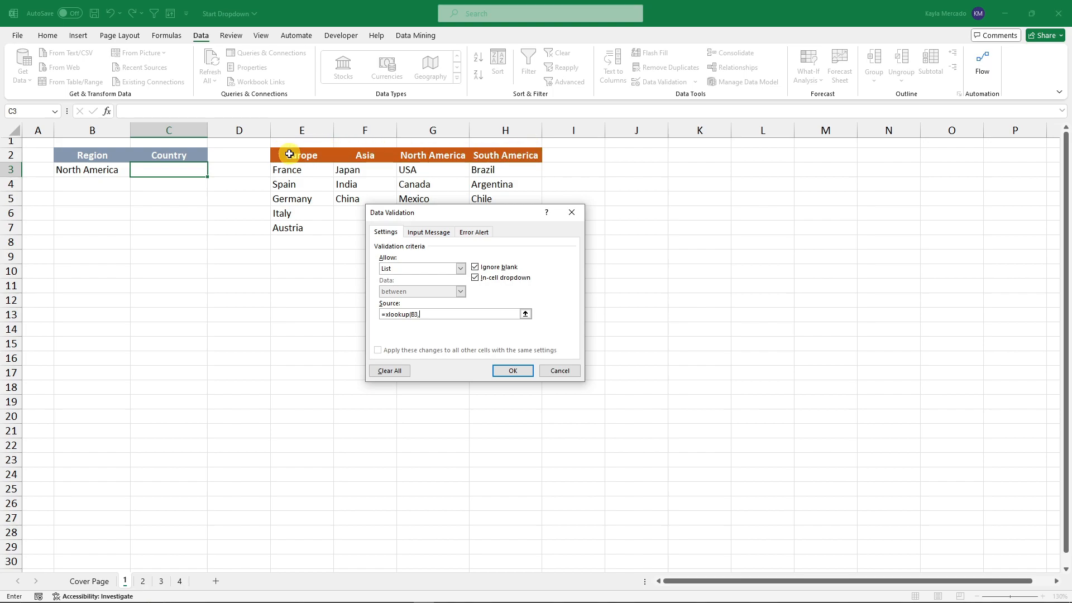
left_click_drag(314, 157, 499, 159)
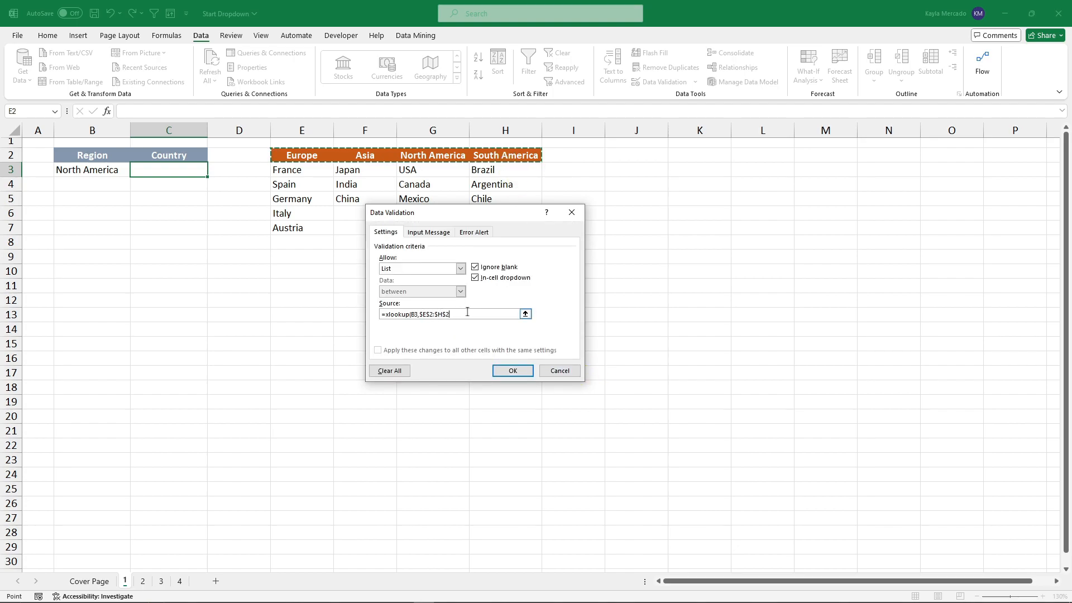
type(",")
left_click_drag(297, 170, 490, 227)
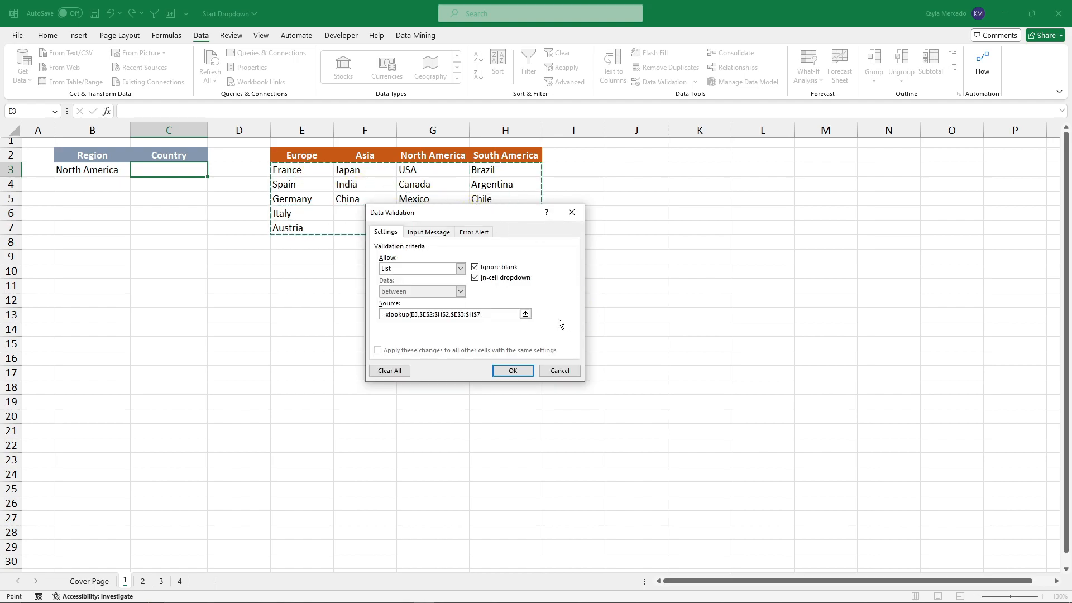
left_click(514, 372)
Try the Country list in C3 with Canada and USA, and finish on Mexico
left_click(213, 170)
left_click(184, 191)
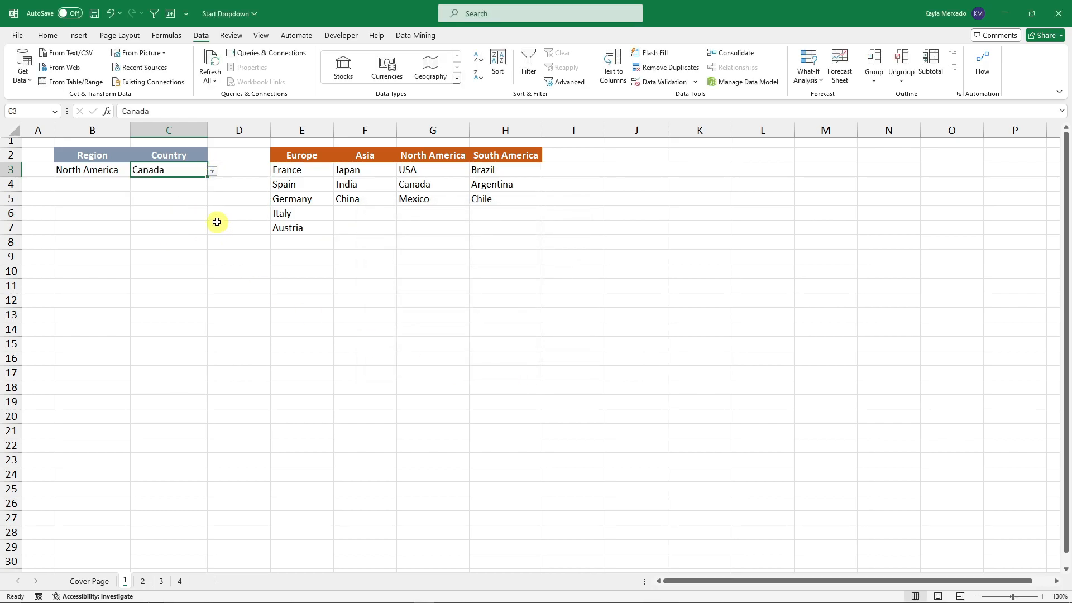
left_click(214, 171)
left_click(167, 183)
left_click(212, 171)
left_click(165, 201)
Change the region in B3 to Europe
left_click(89, 171)
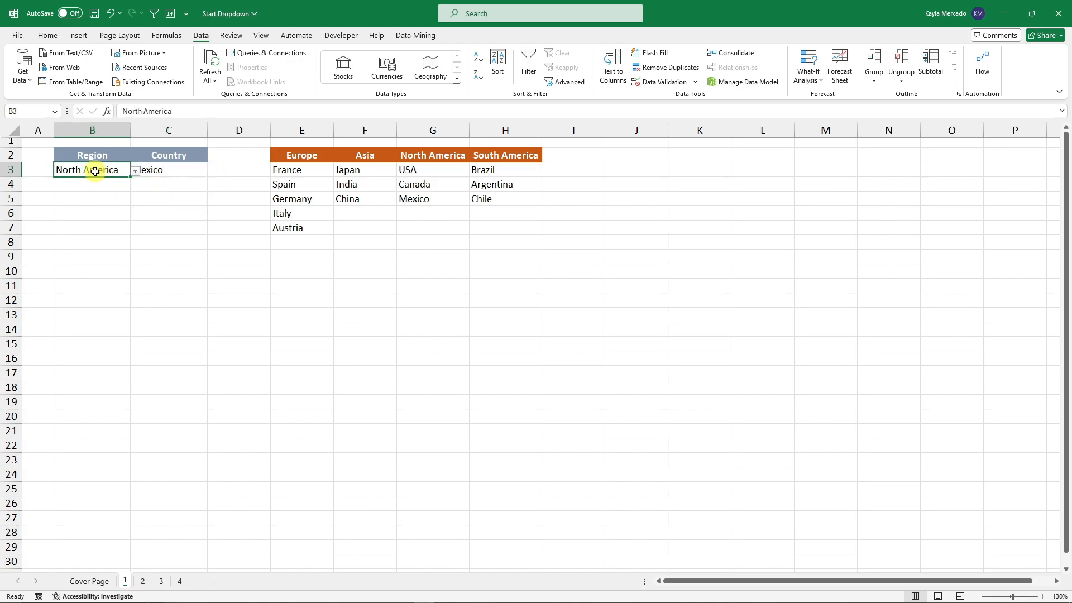
left_click(134, 171)
left_click(100, 185)
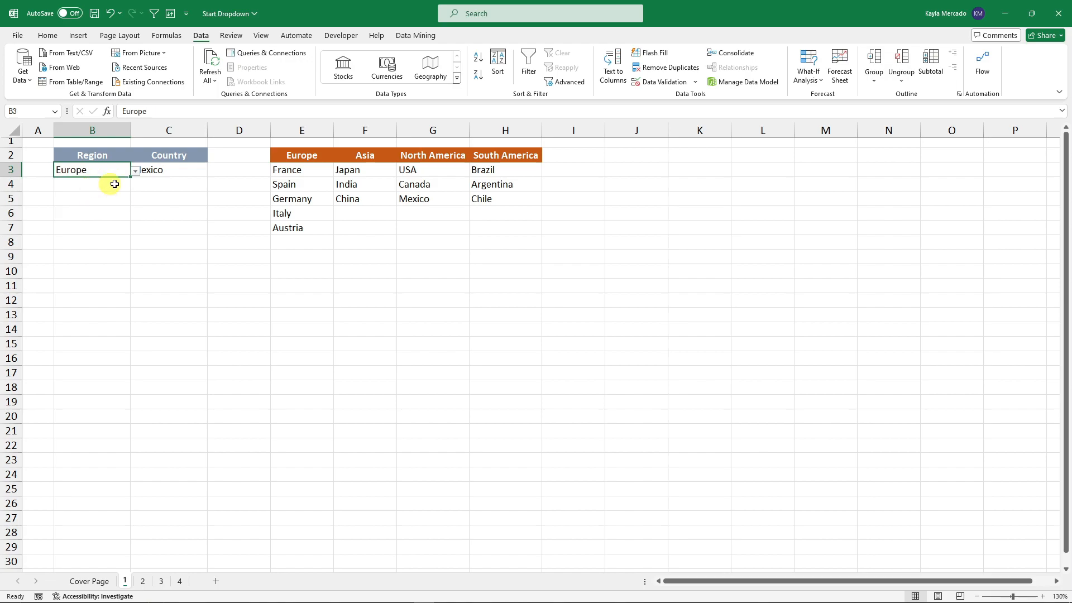
Try the Country list in C3 with Spain and France, and finish on Germany
left_click(201, 173)
left_click(212, 174)
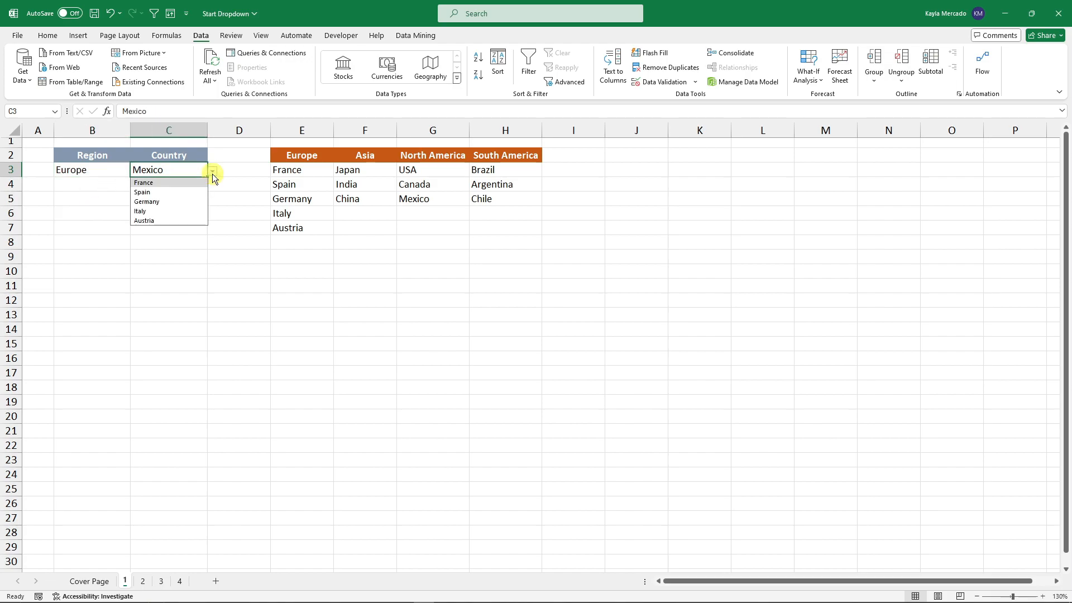
left_click(175, 191)
left_click(213, 173)
left_click(186, 183)
left_click(213, 172)
left_click(186, 201)
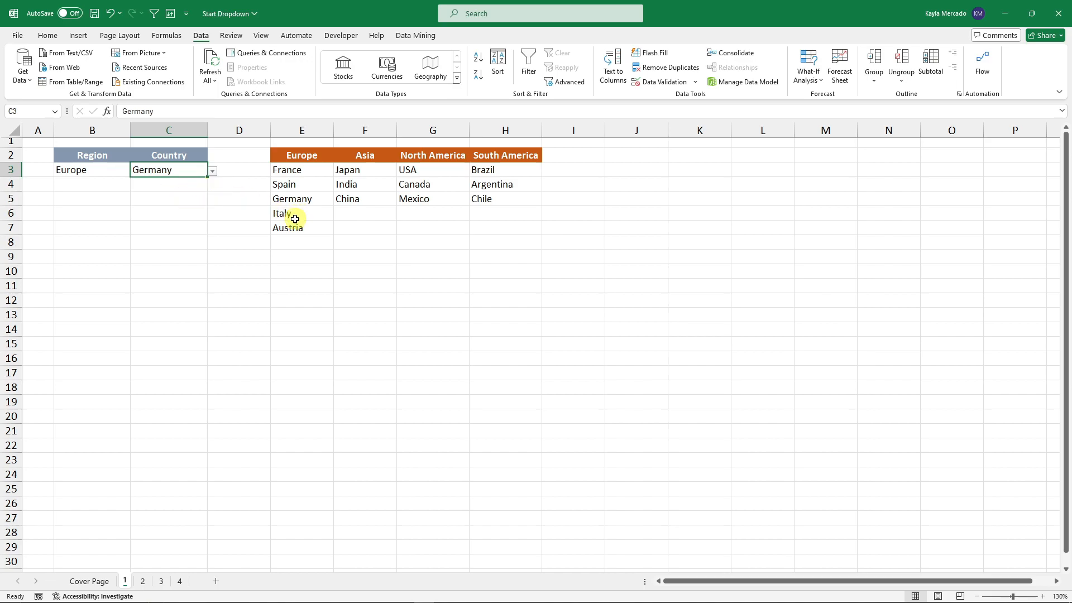
Add Mexico to the Asia column in cell F6
left_click(382, 211)
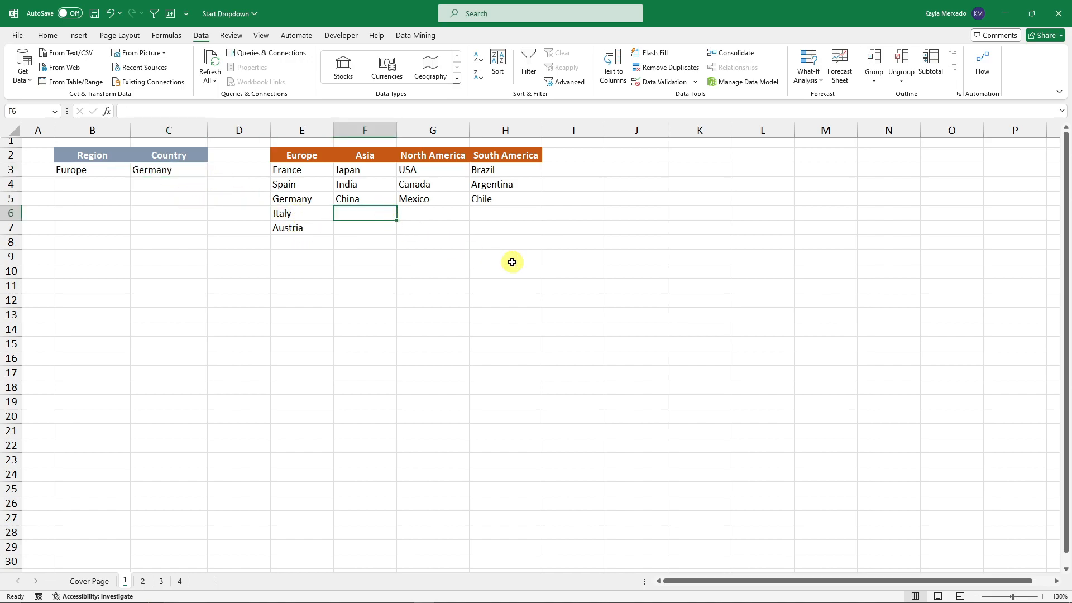
type("Mexico")
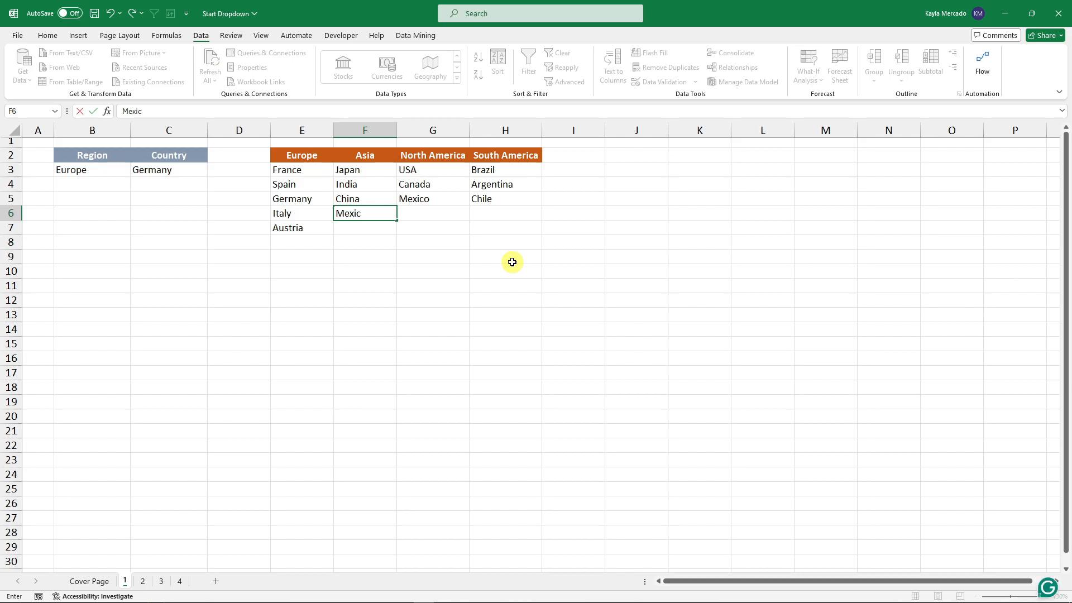
key("Return")
Change the region in B3 to Asia and open the Country list in C3
left_click(117, 169)
left_click(136, 174)
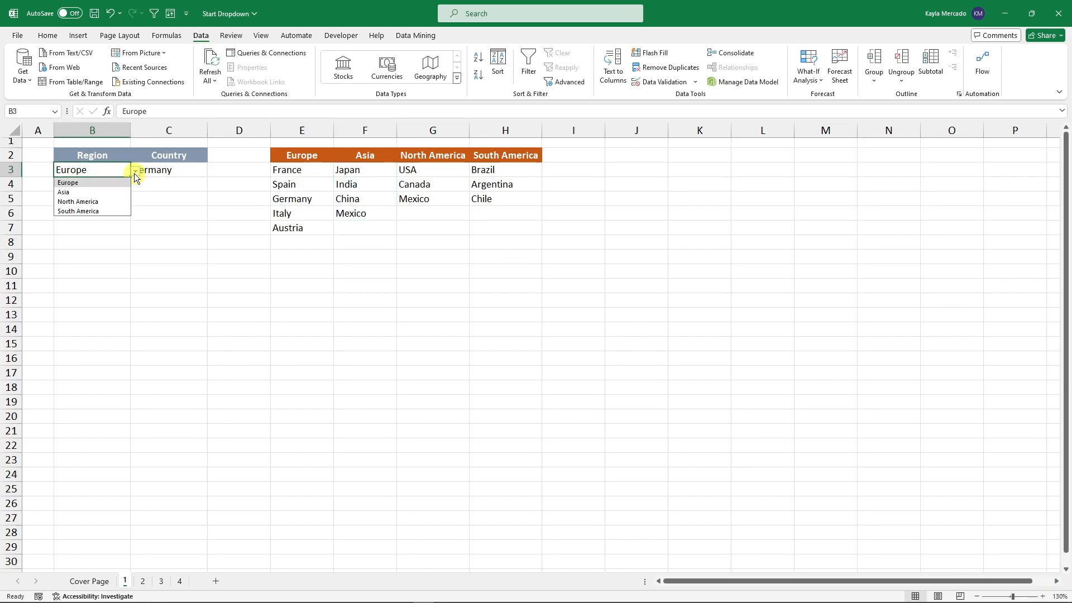
left_click(105, 190)
left_click(197, 169)
left_click(212, 170)
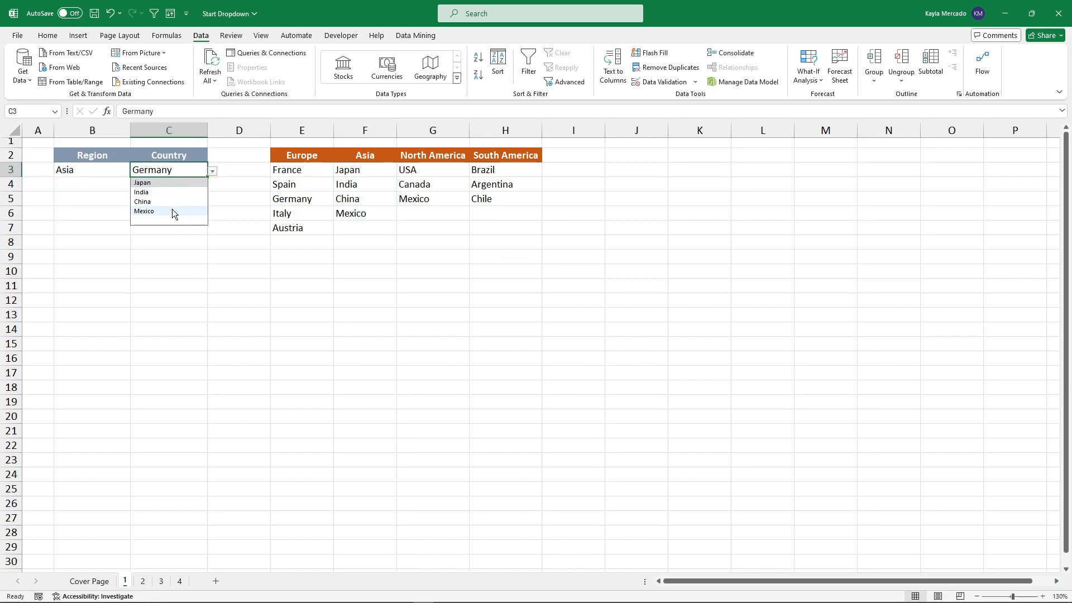
Add Chile 2 to the Asia column in F7 and pick the last entry of the Country list in C3
left_click(353, 228)
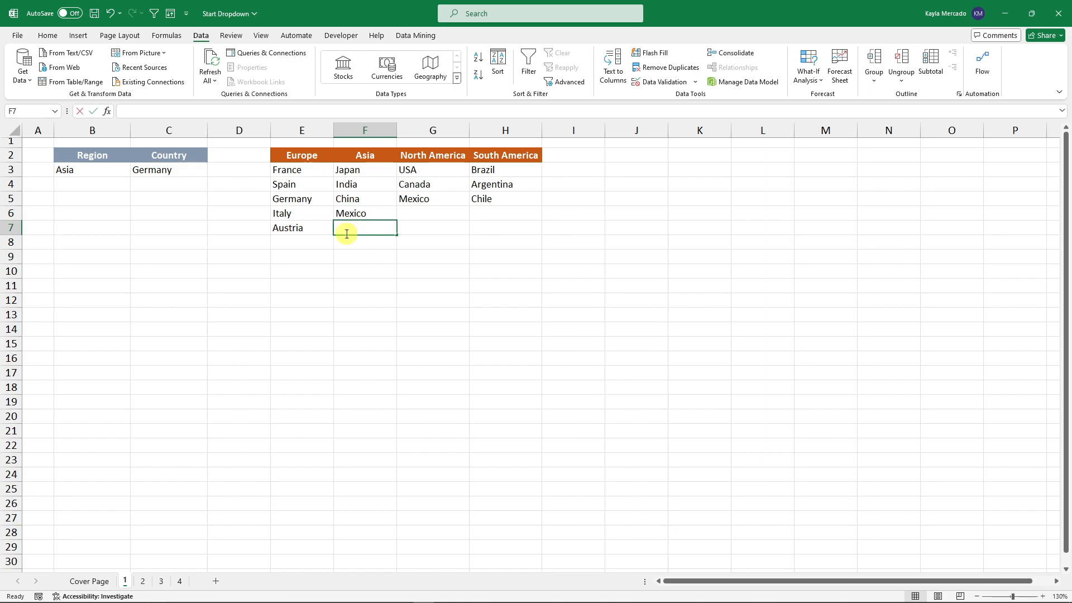
type("Chile 2")
left_click(384, 270)
left_click(167, 171)
left_click(212, 171)
left_click(172, 221)
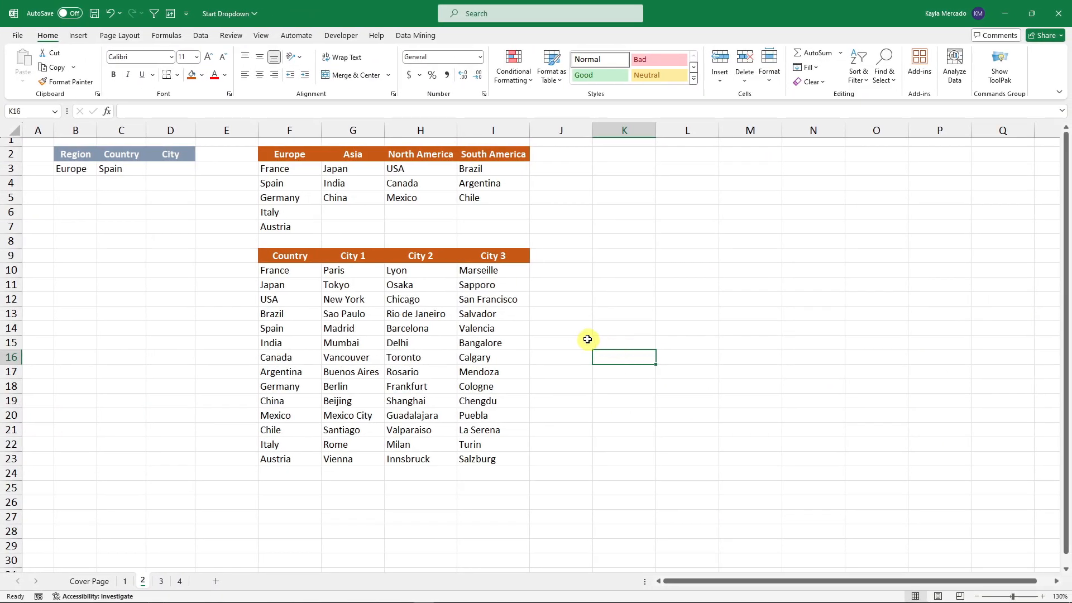
Examine the Region, Country and City cells and the table of cities per country on sheet 2
scroll(585, 337, "up", 1)
scroll(642, 356, "up", 1)
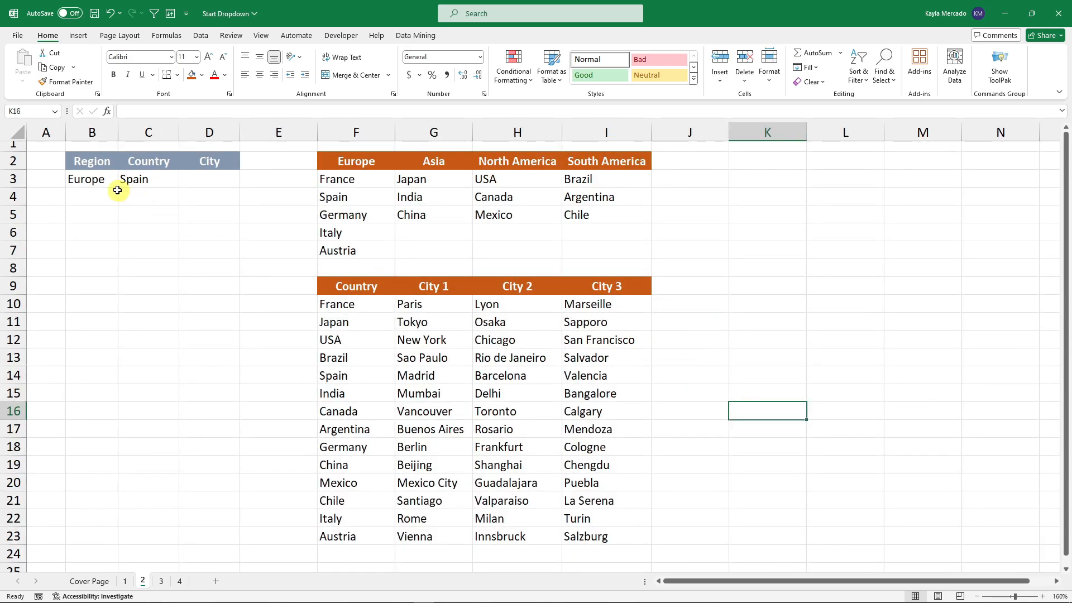
left_click(99, 179)
left_click(132, 179)
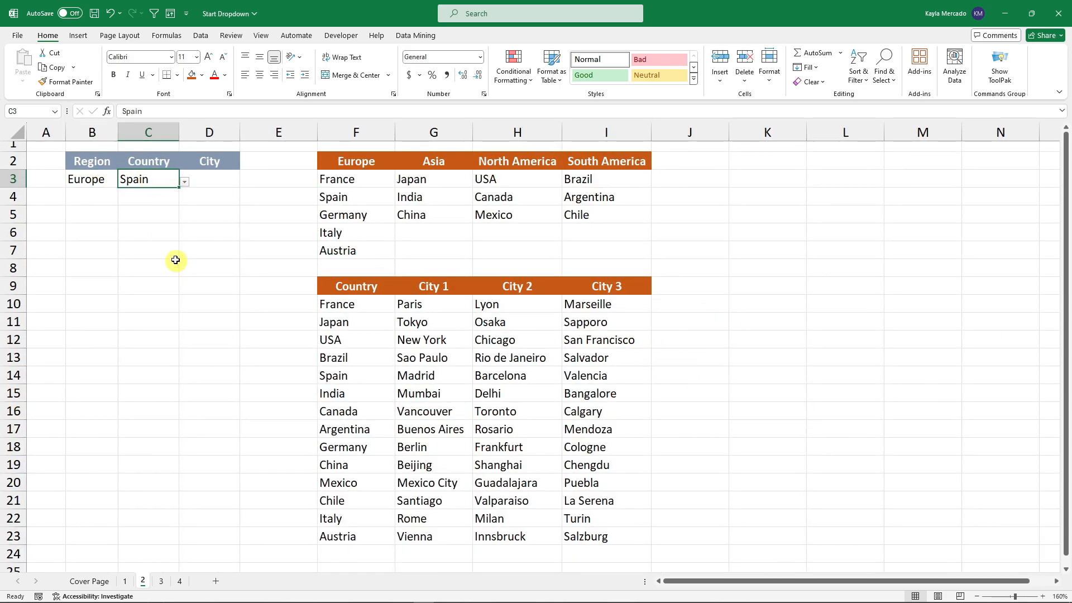
left_click(217, 176)
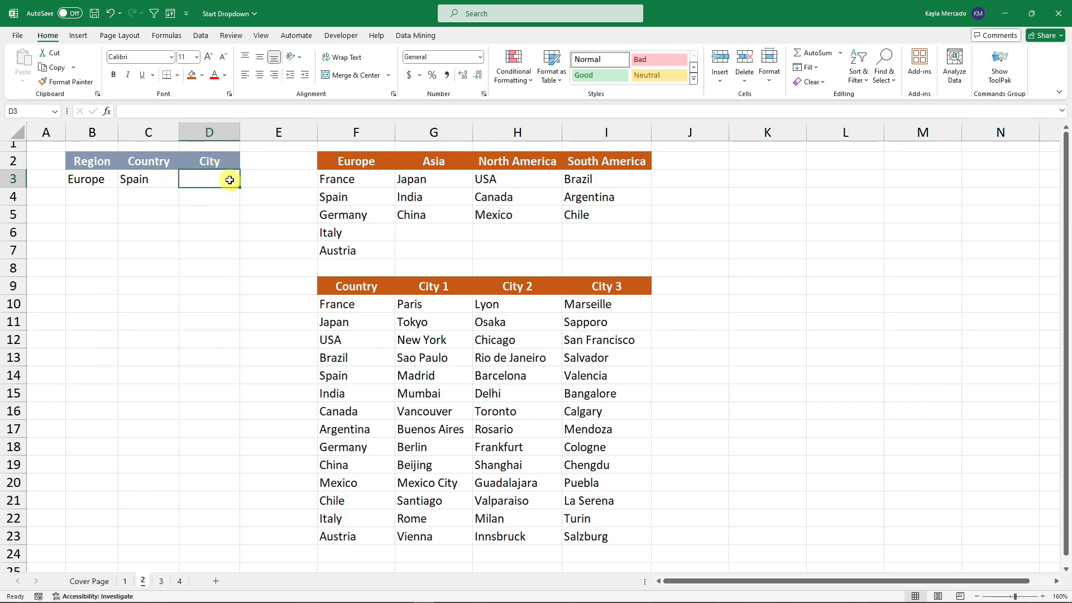
left_click_drag(429, 307, 595, 520)
left_click_drag(343, 313, 486, 427)
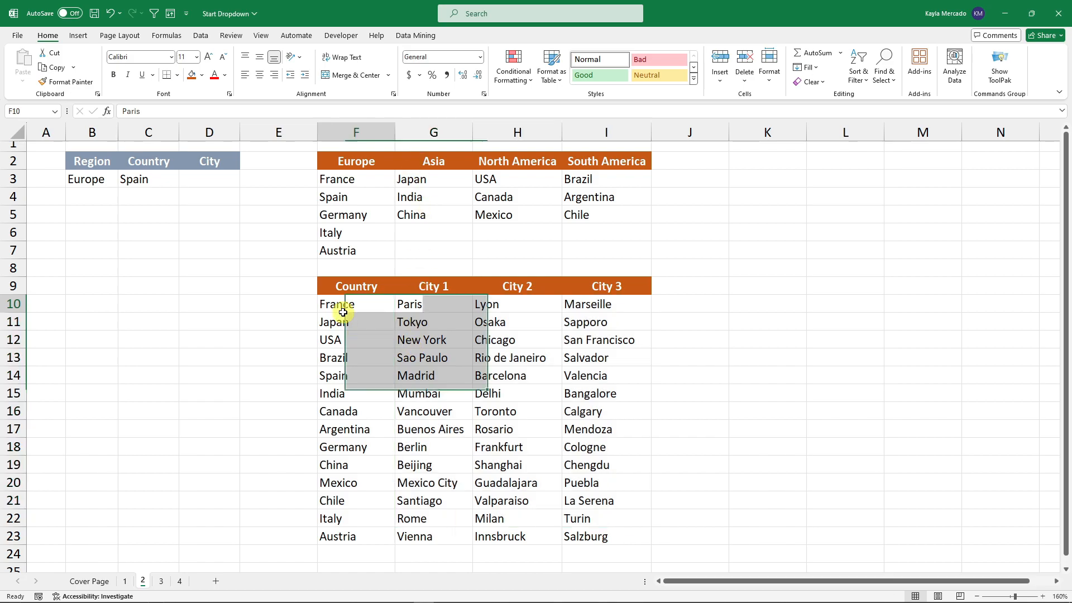
left_click(690, 384)
Open data validation for the City cell D3 and allow only values from a List
left_click(210, 184)
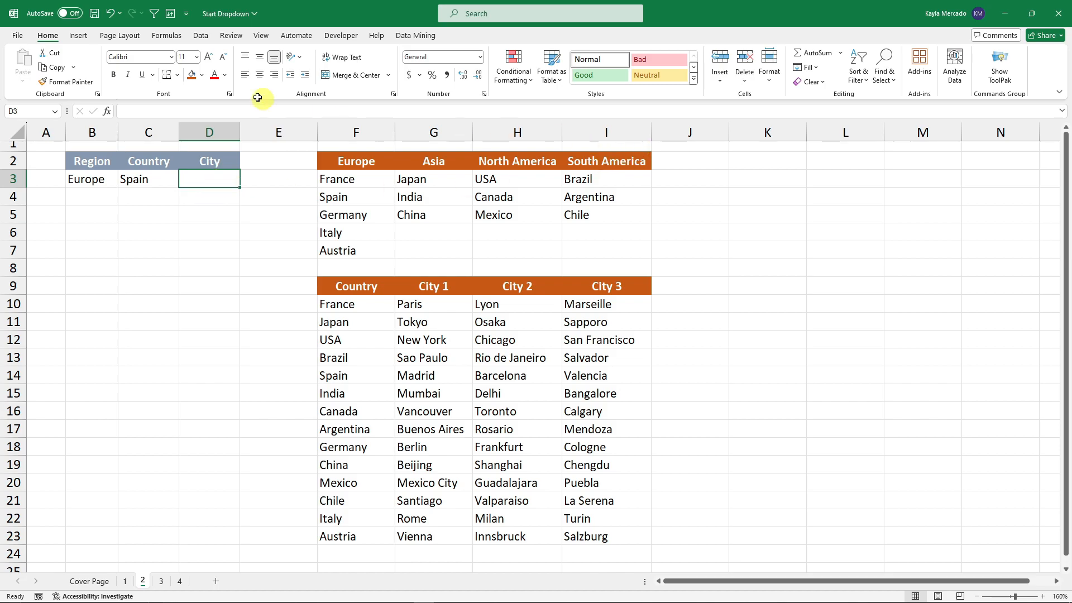
left_click(201, 35)
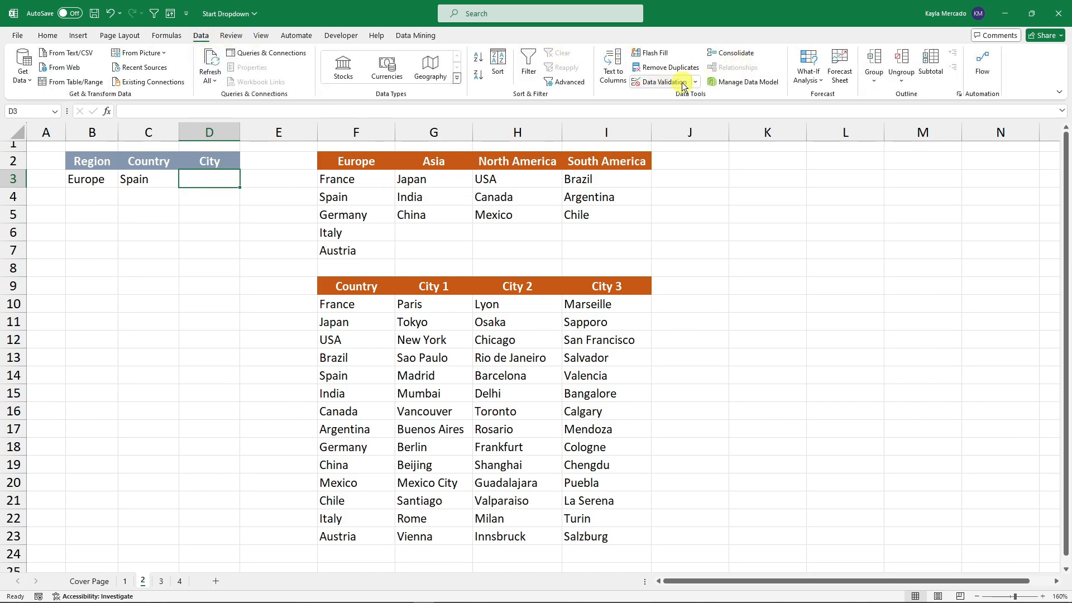
left_click(663, 82)
left_click(459, 269)
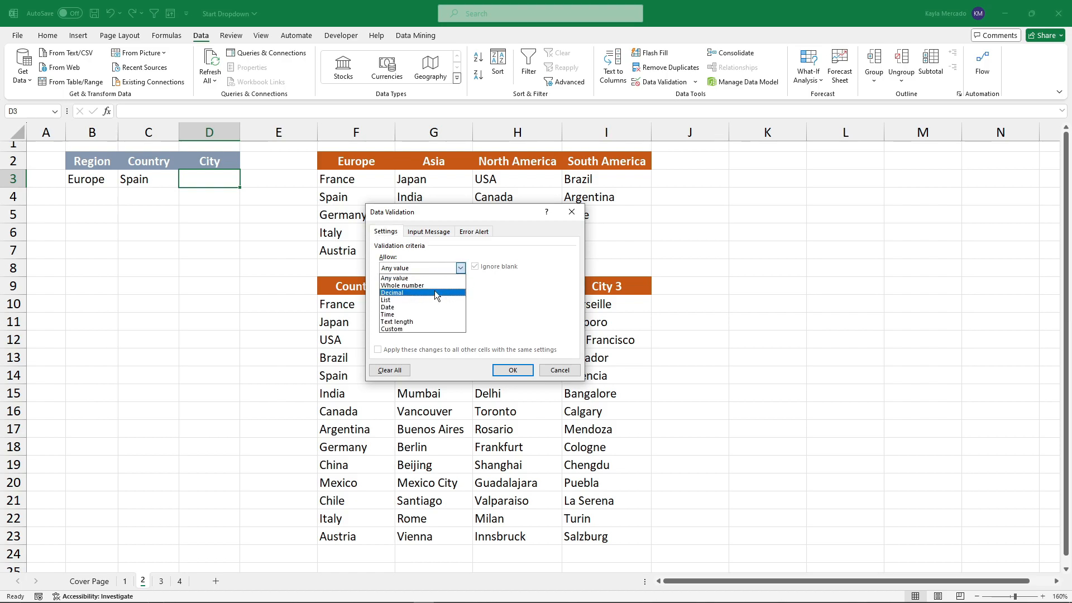
left_click(420, 301)
Set the D3 list source to an XLOOKUP of C3 in $F$10:$F$23 returning $G$10:$I$23, and apply the validation
left_click(441, 314)
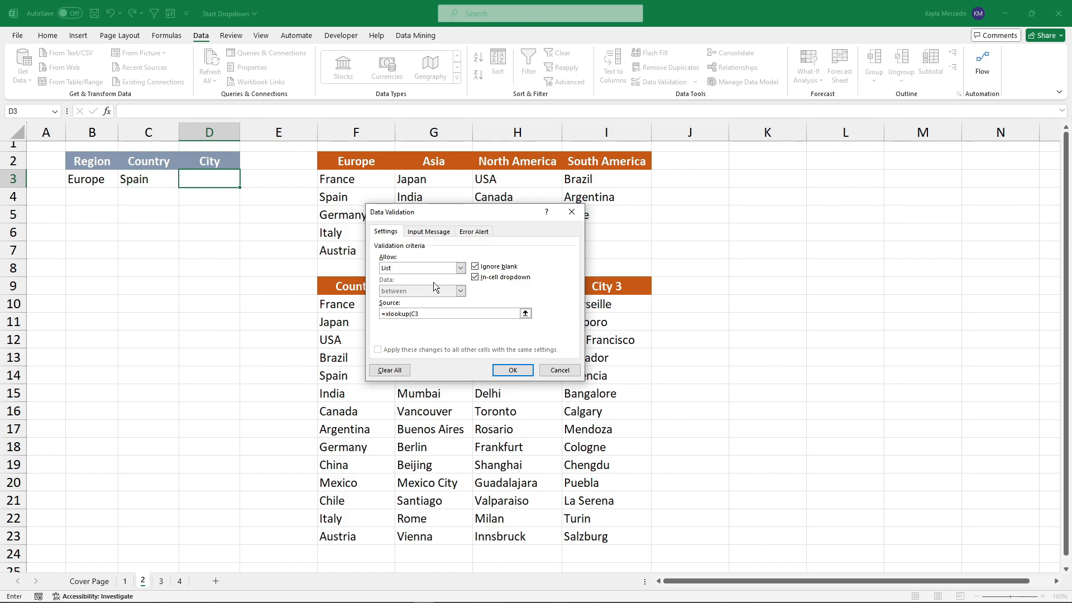
left_click_drag(468, 216, 123, 209)
left_click_drag(354, 303, 360, 543)
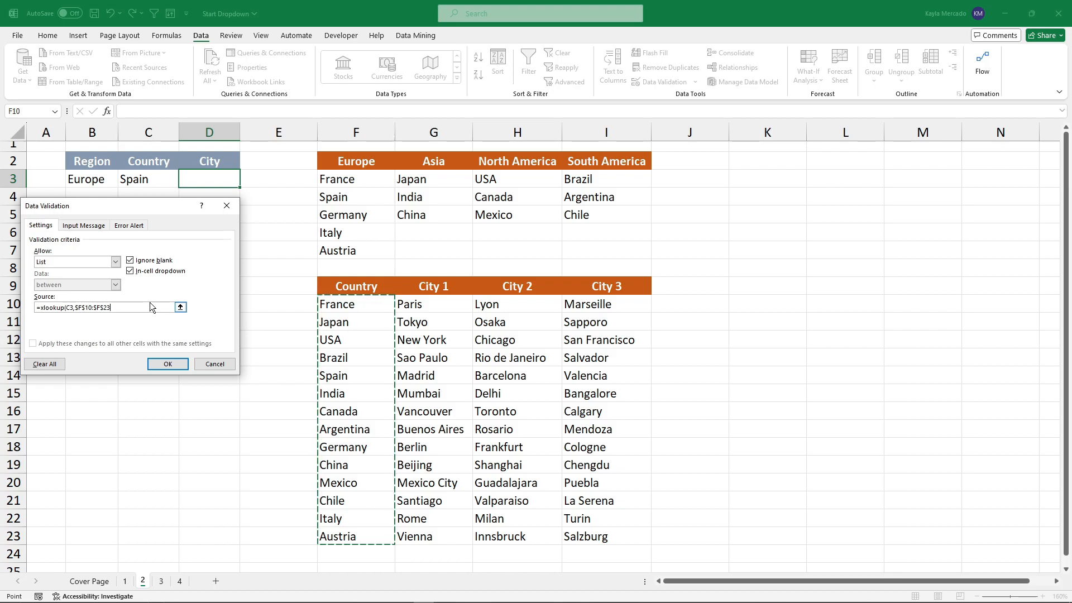
type(",")
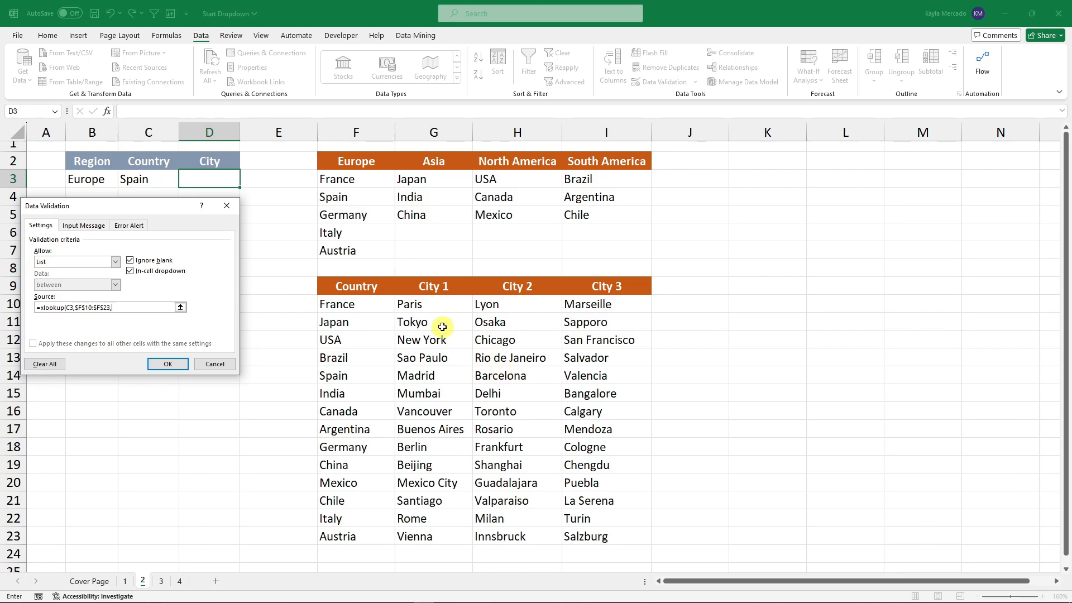
left_click(433, 303)
left_click_drag(433, 303, 616, 546)
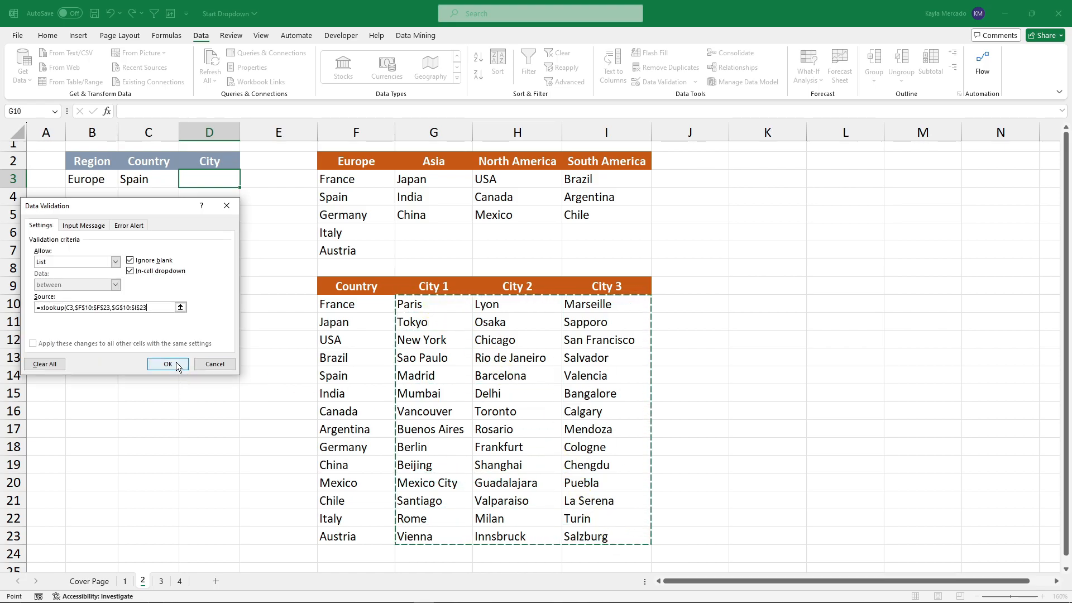
left_click(167, 364)
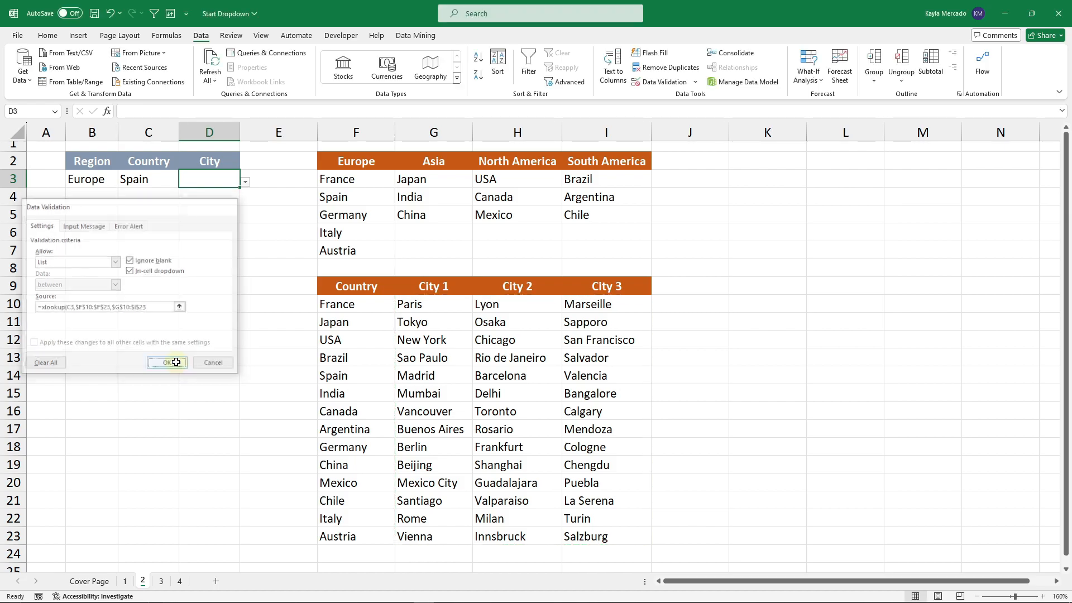
Open the City list in D3 to check the choices for Spain
left_click(150, 177)
left_click(247, 182)
left_click(238, 182)
left_click(246, 183)
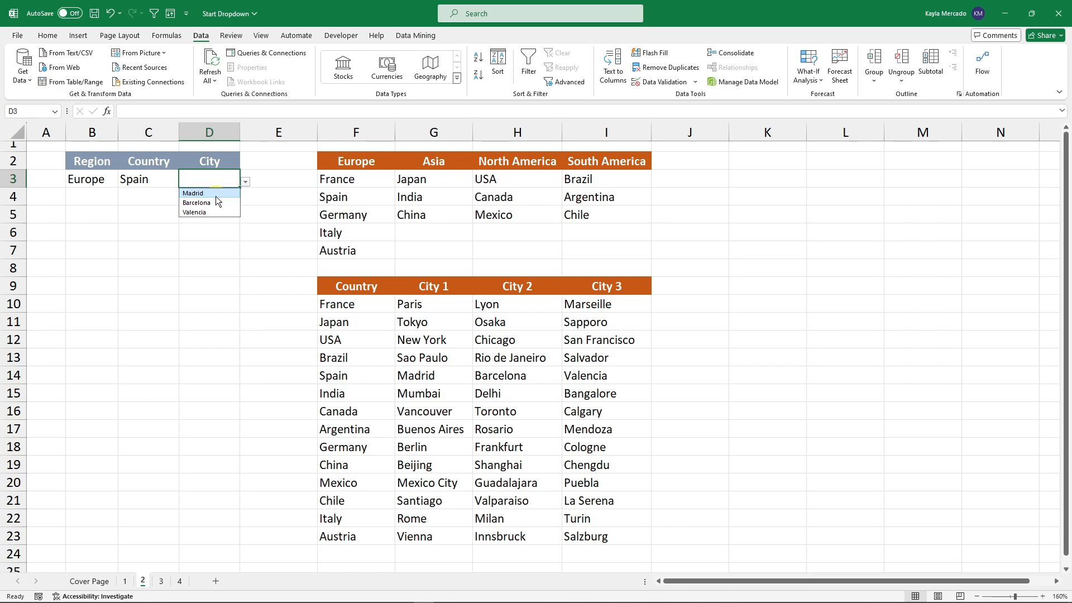
Change the country in C3 to Italy and compare the City list in D3 with Italy's row in the city table
left_click(144, 164)
left_click(174, 179)
left_click(183, 182)
left_click(156, 221)
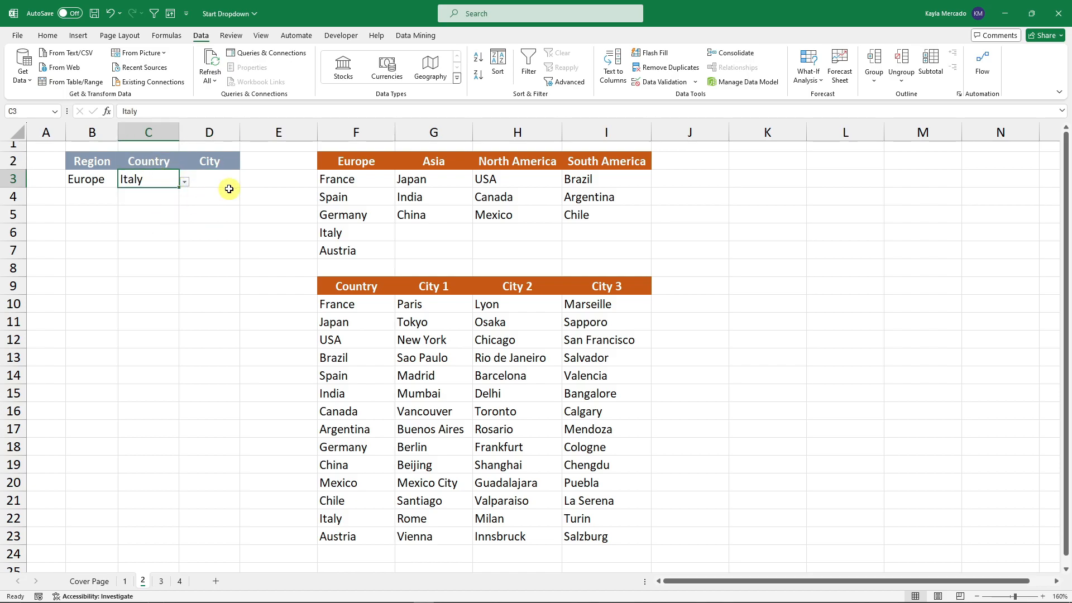
left_click(224, 186)
left_click(245, 182)
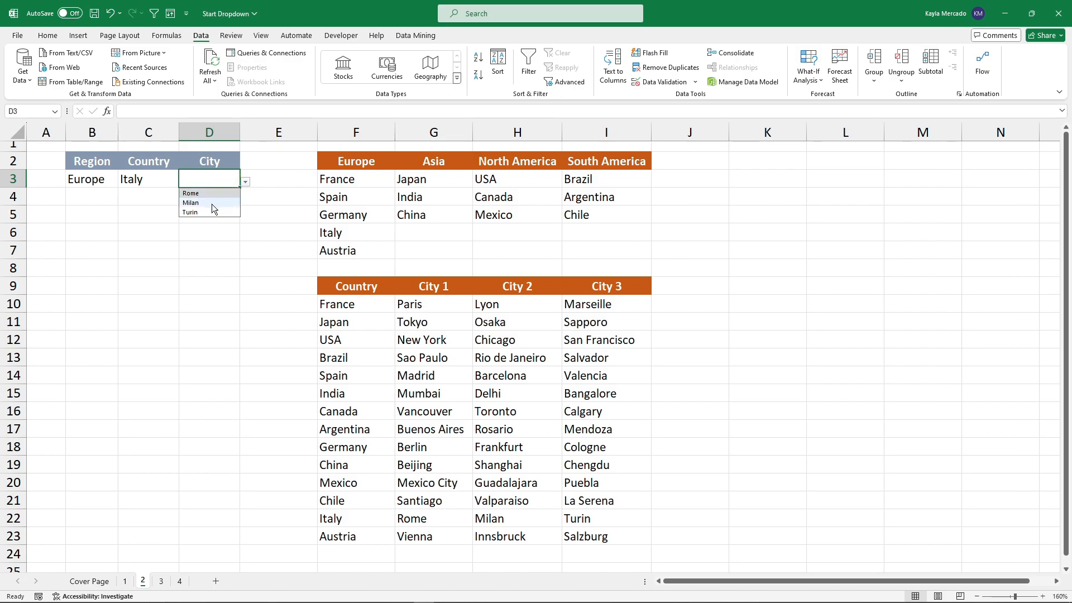
left_click(307, 411)
left_click(453, 516)
left_click(507, 517)
left_click(575, 520)
Change the region in B3 to Asia
left_click(106, 180)
left_click(123, 181)
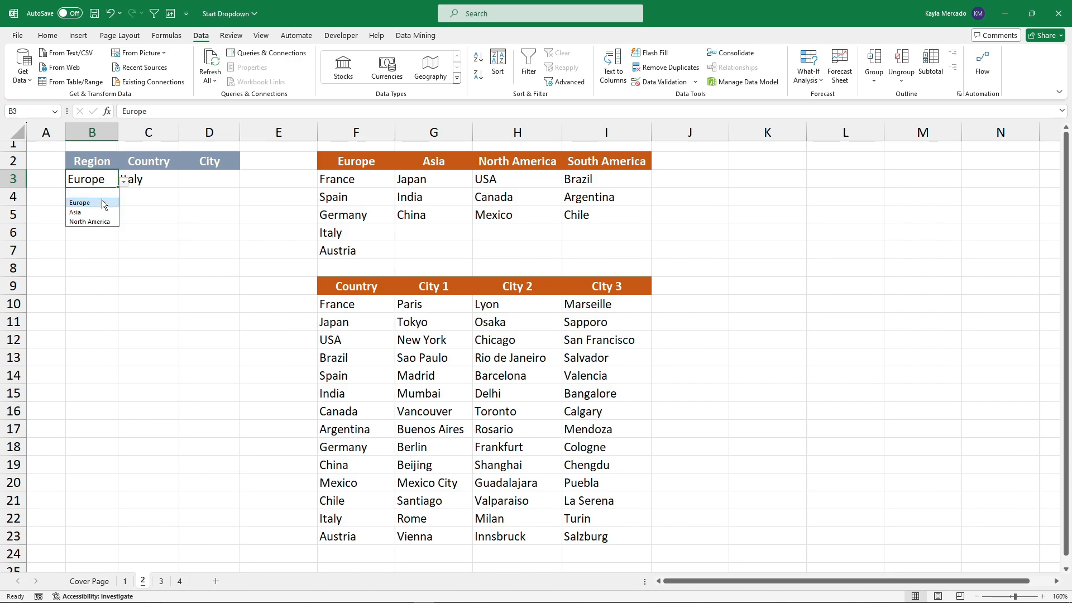
left_click(89, 212)
Pick an Asian country from the list in C3 and open the City list in D3
left_click(160, 179)
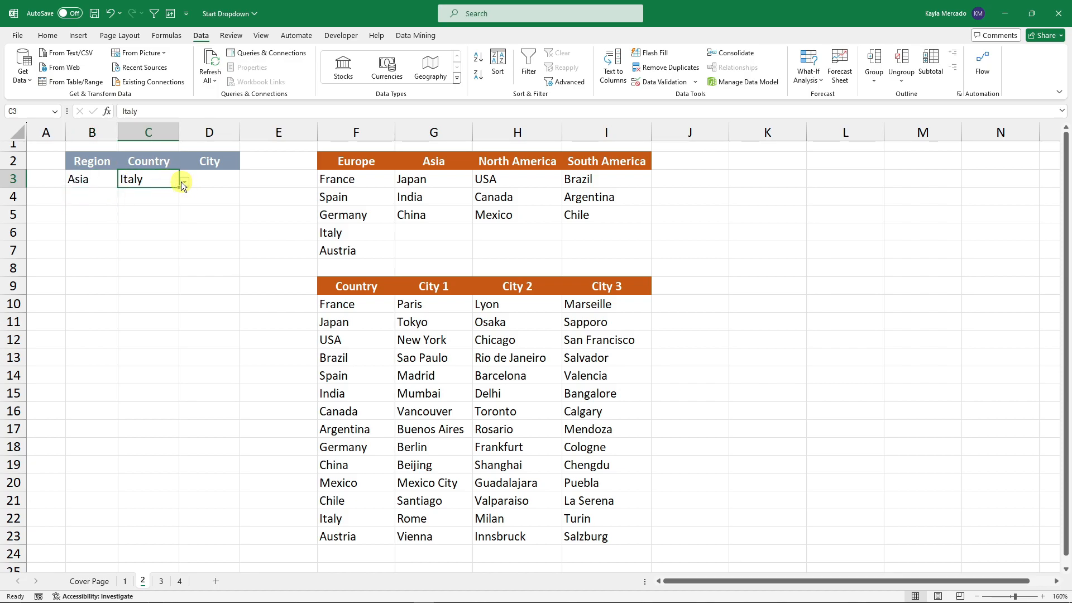
left_click(183, 182)
left_click(162, 203)
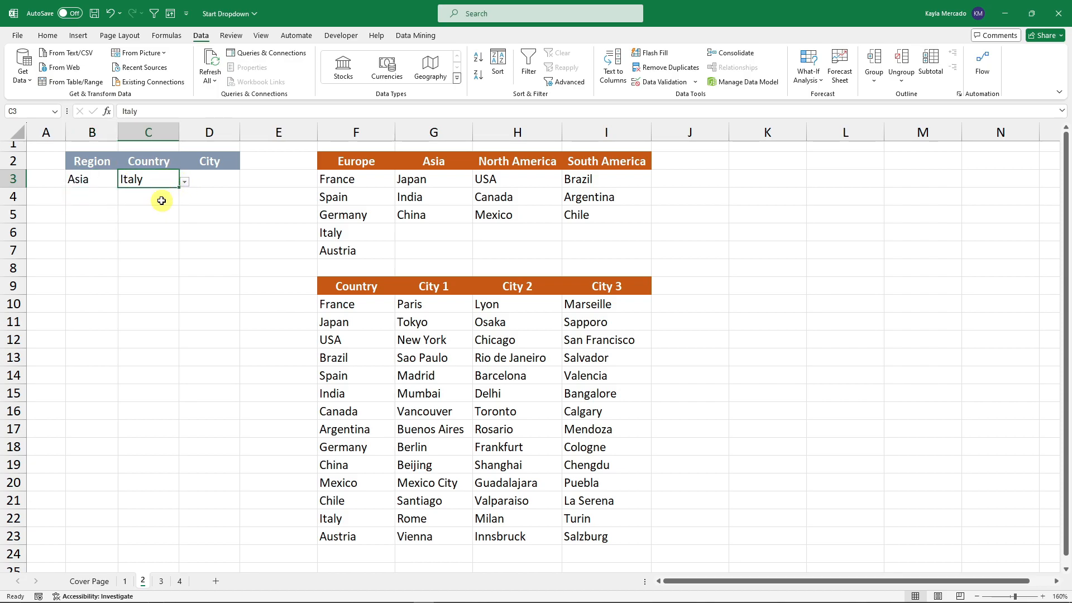
left_click(223, 179)
left_click(246, 182)
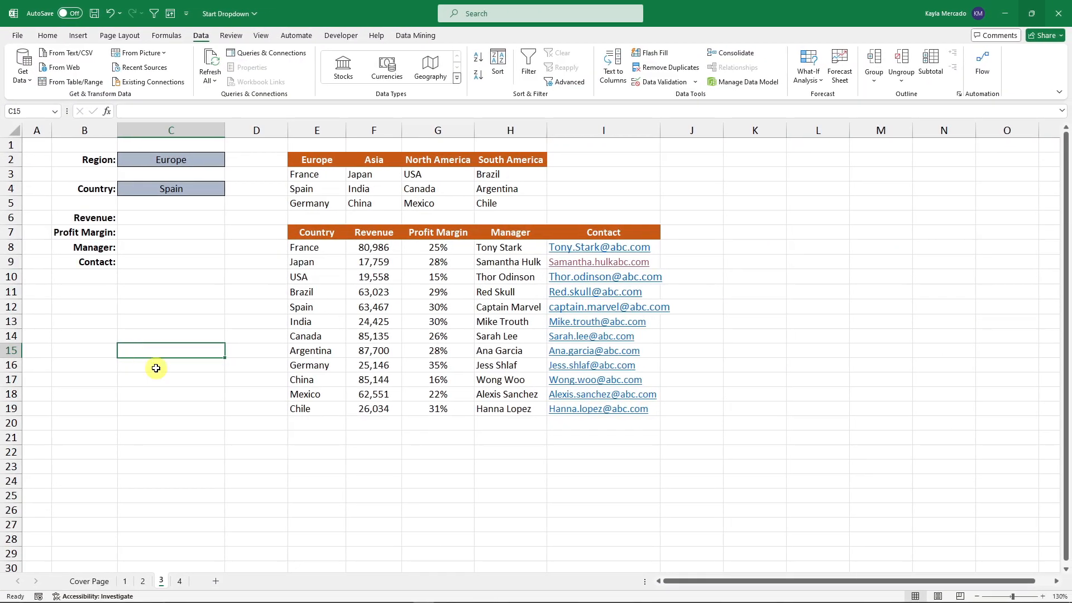
Examine the Region and Country dropdowns and the Revenue, Profit Margin, Manager and Contact cells on sheet 3
left_click(174, 218)
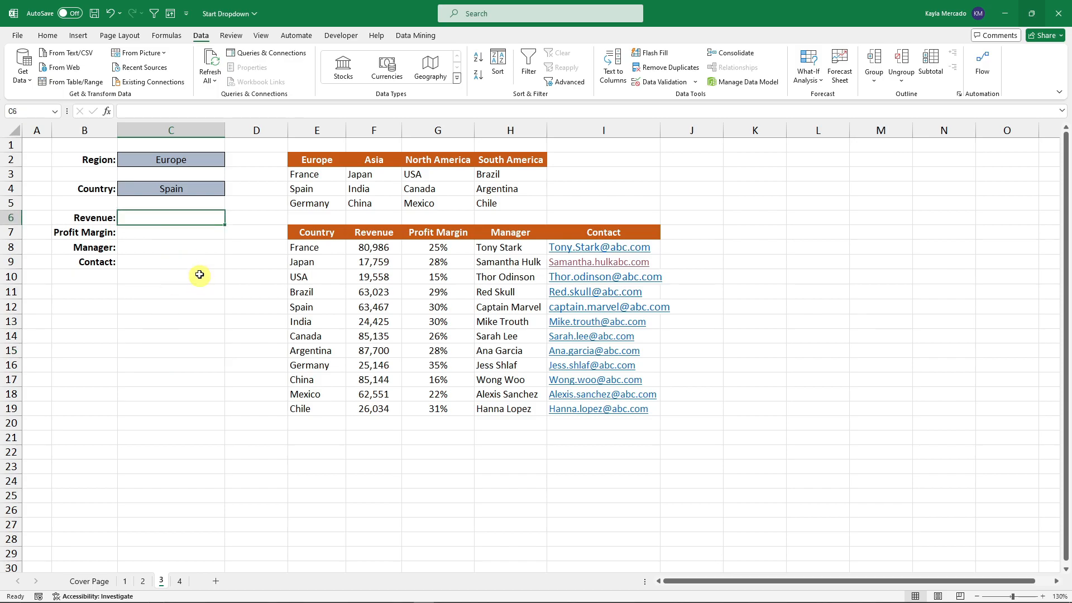
left_click(220, 162)
left_click(211, 187)
left_click(252, 174)
left_click(209, 191)
left_click(249, 172)
left_click(221, 190)
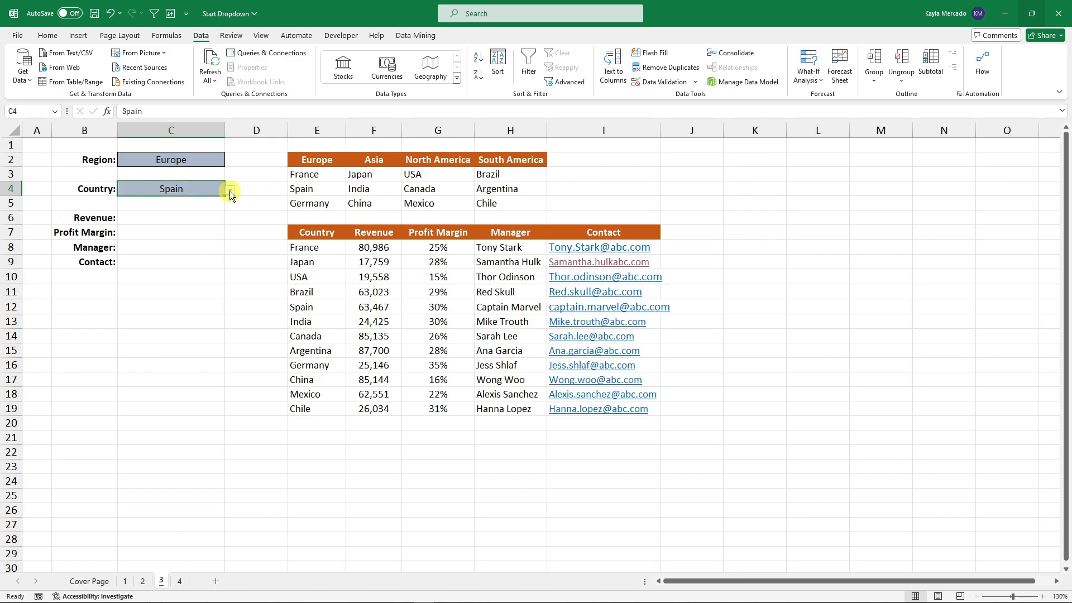
left_click(230, 191)
left_click(251, 203)
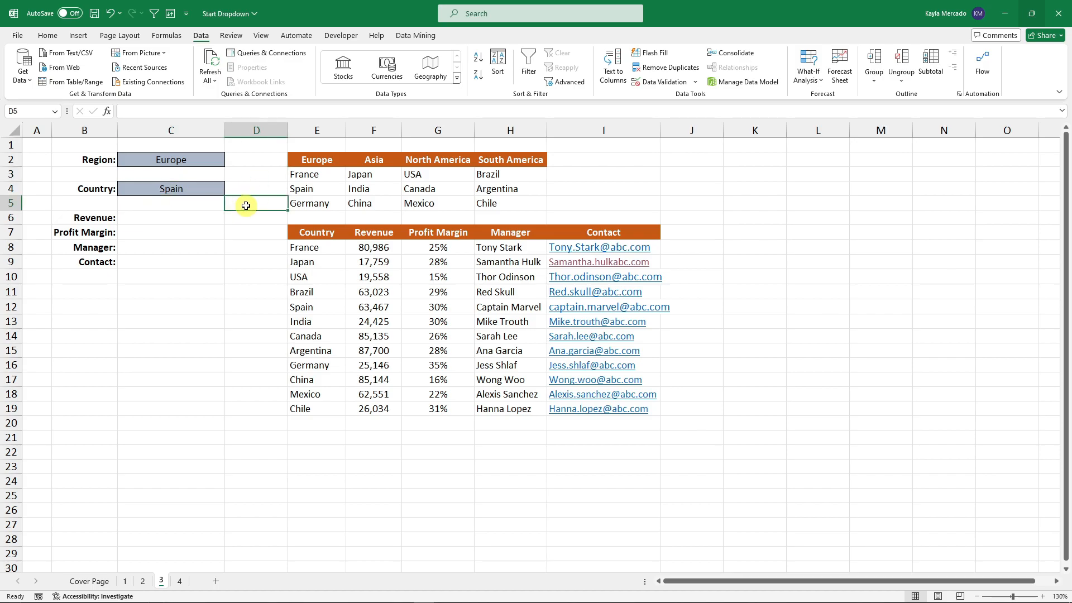
left_click(193, 216)
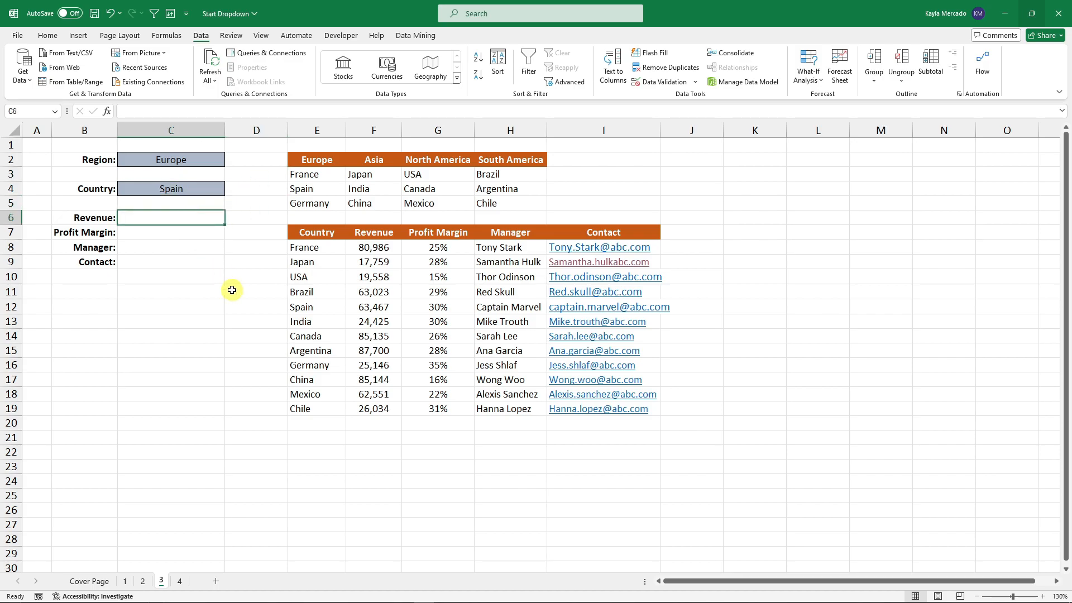
left_click(109, 233)
left_click(149, 246)
left_click(157, 262)
Begin an XLOOKUP in the Revenue cell C6 with C4 as the lookup value and E8:E20 as the lookup array
left_click(162, 218)
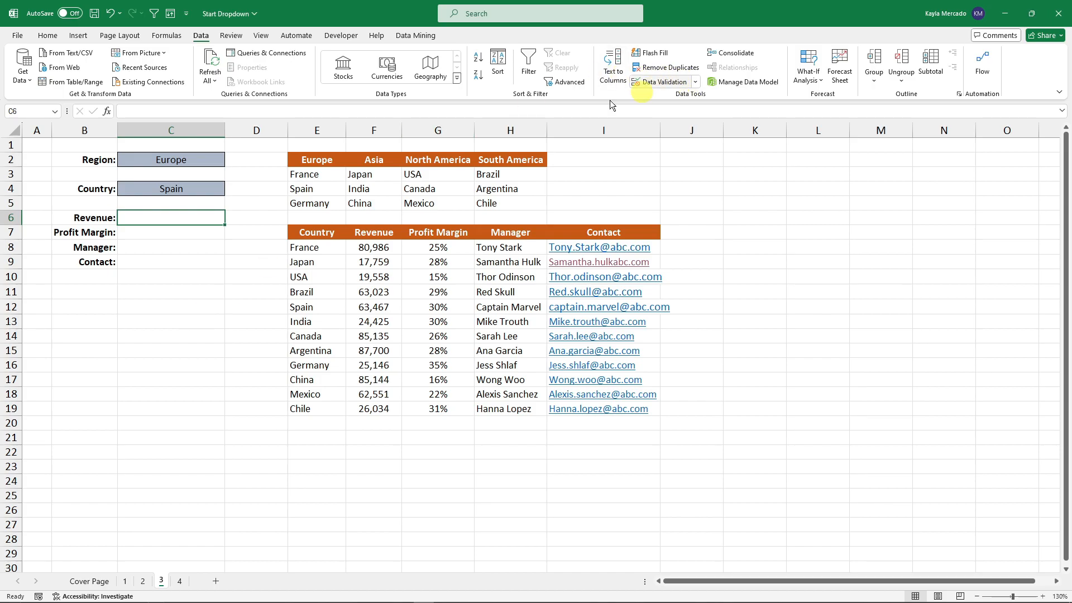
type("=x")
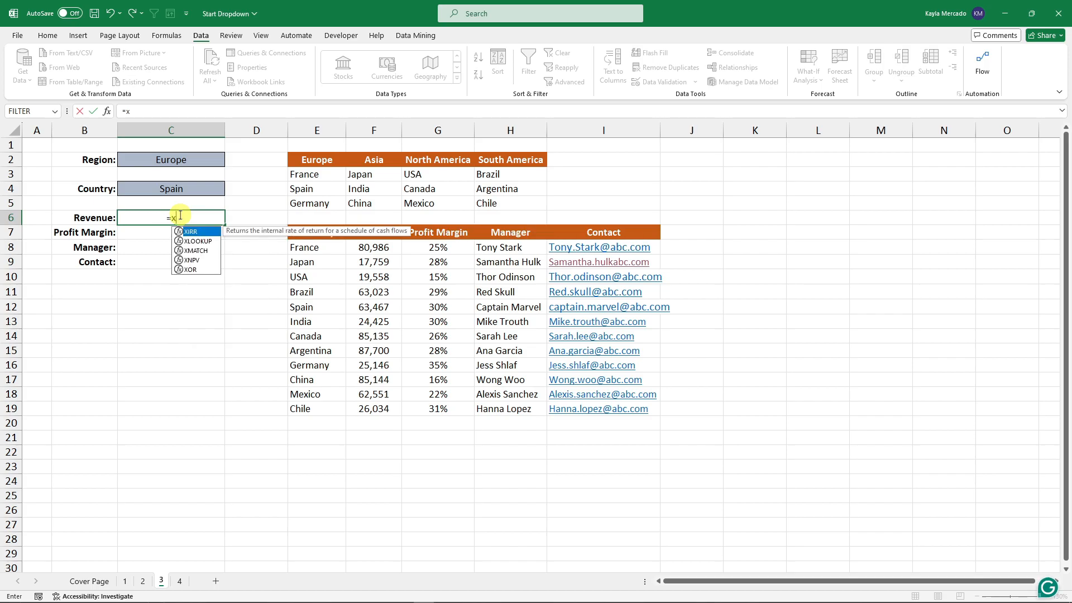
type("lookup")
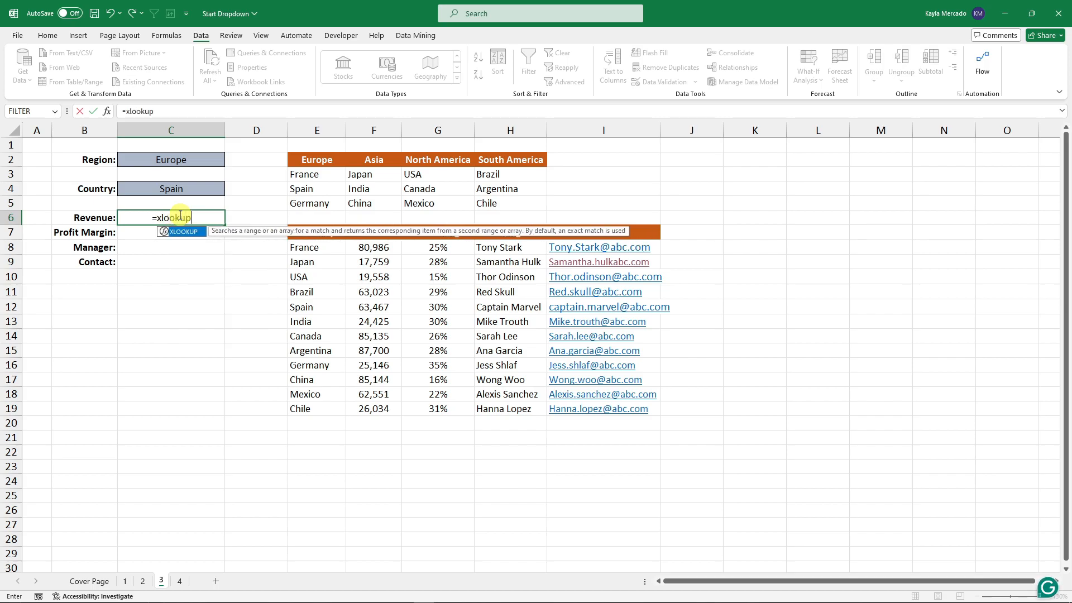
type("(")
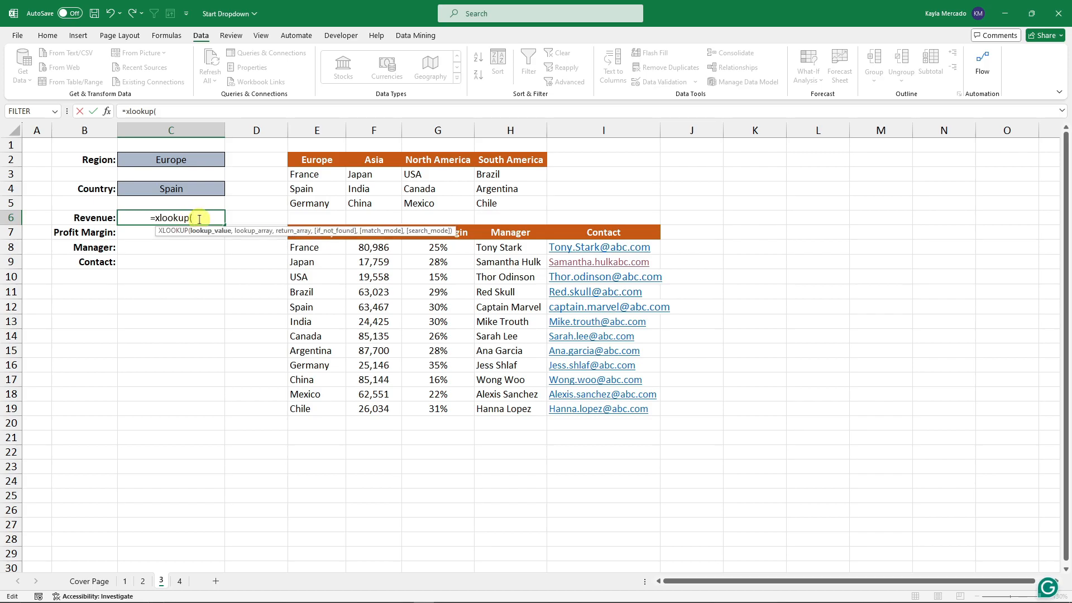
left_click(204, 190)
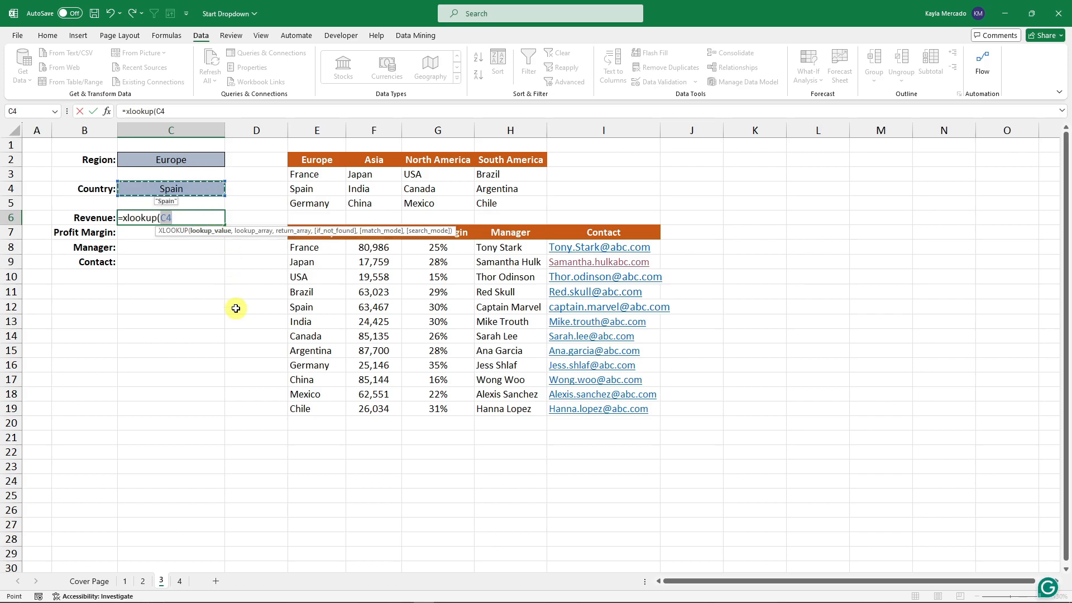
type(",")
left_click_drag(321, 249, 335, 425)
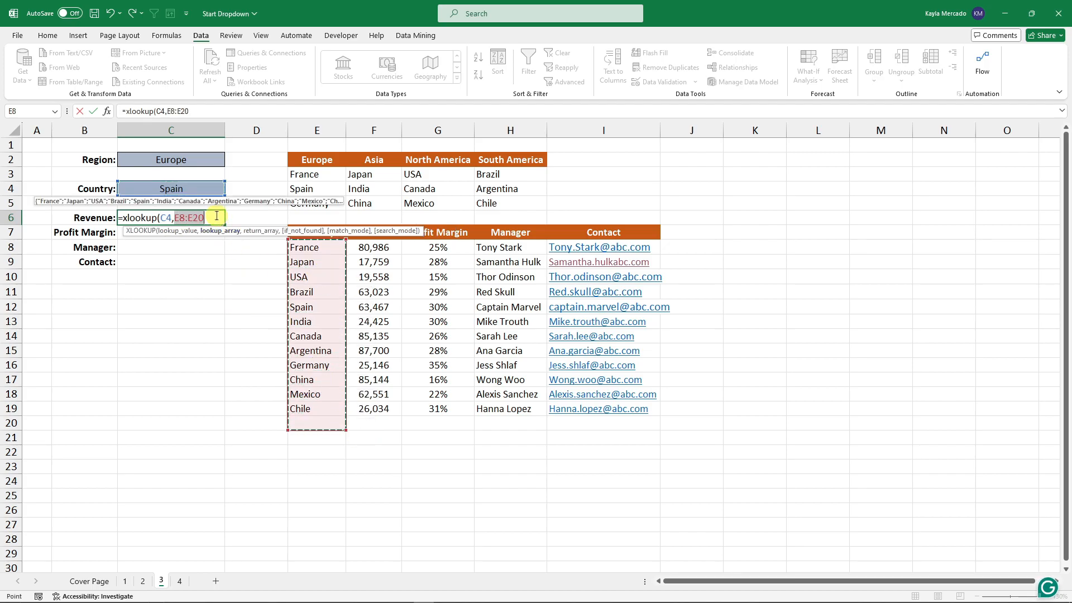
type(",")
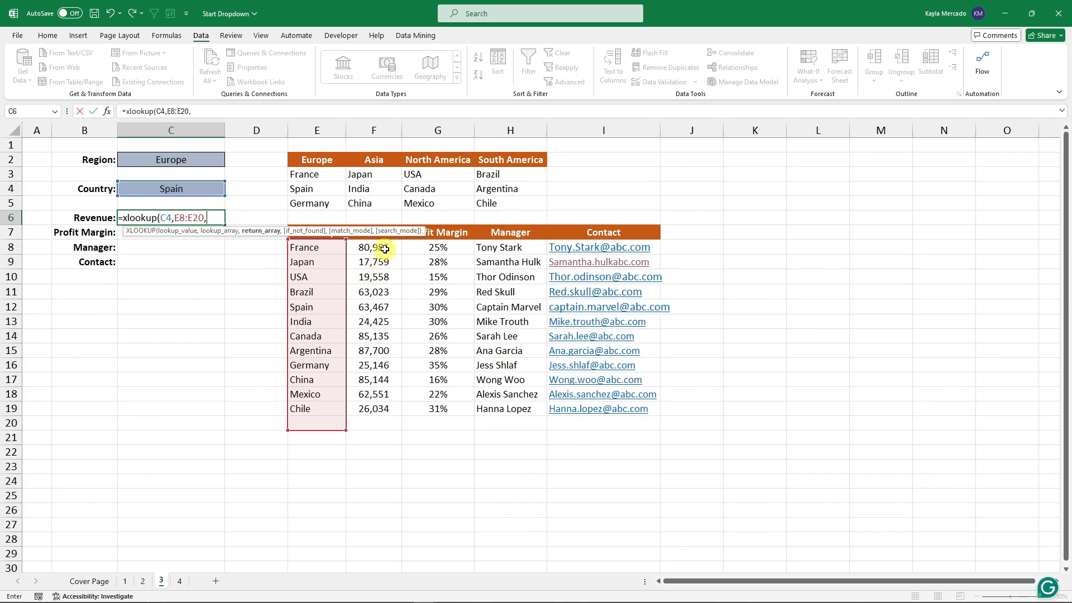
Shorten the lookup array in C6 to E8:E19 and complete the XLOOKUP with F8:I19 as the return array
left_click(195, 216)
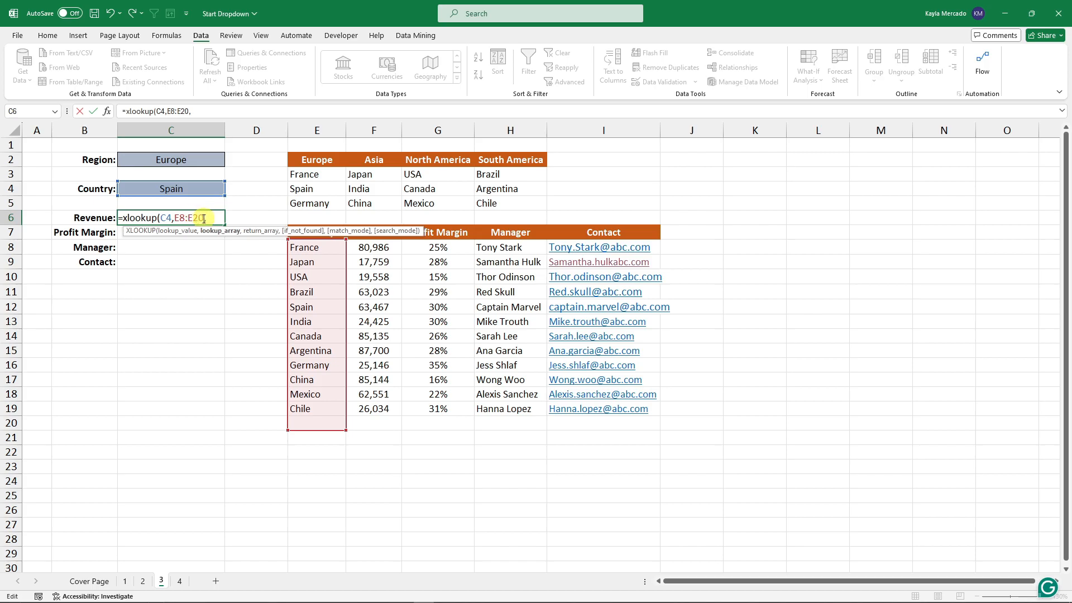
key("BackSpace")
key("BackSpace")
type("19")
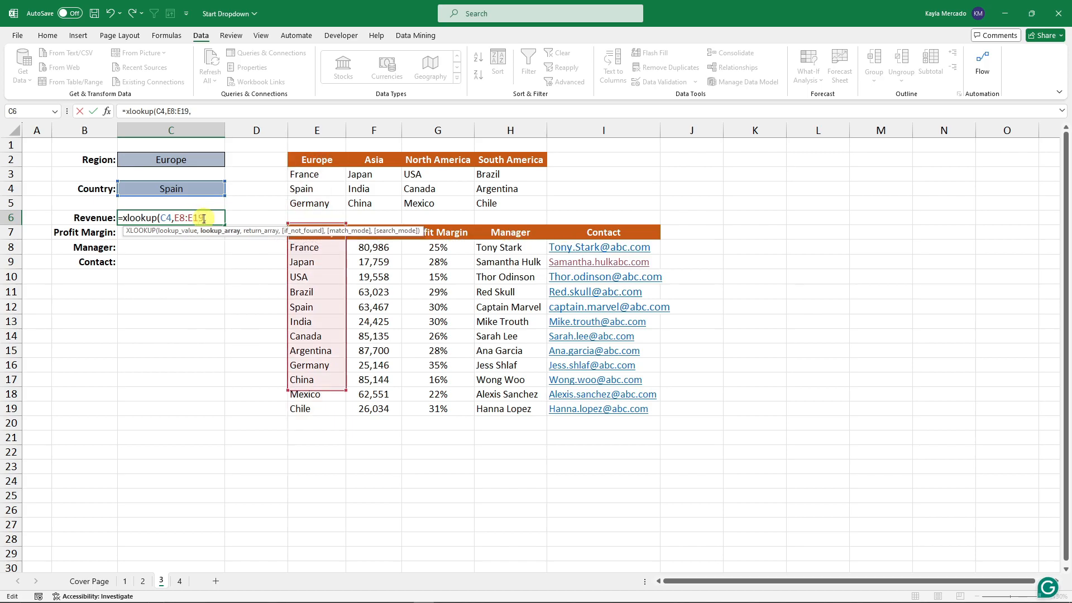
left_click(210, 218)
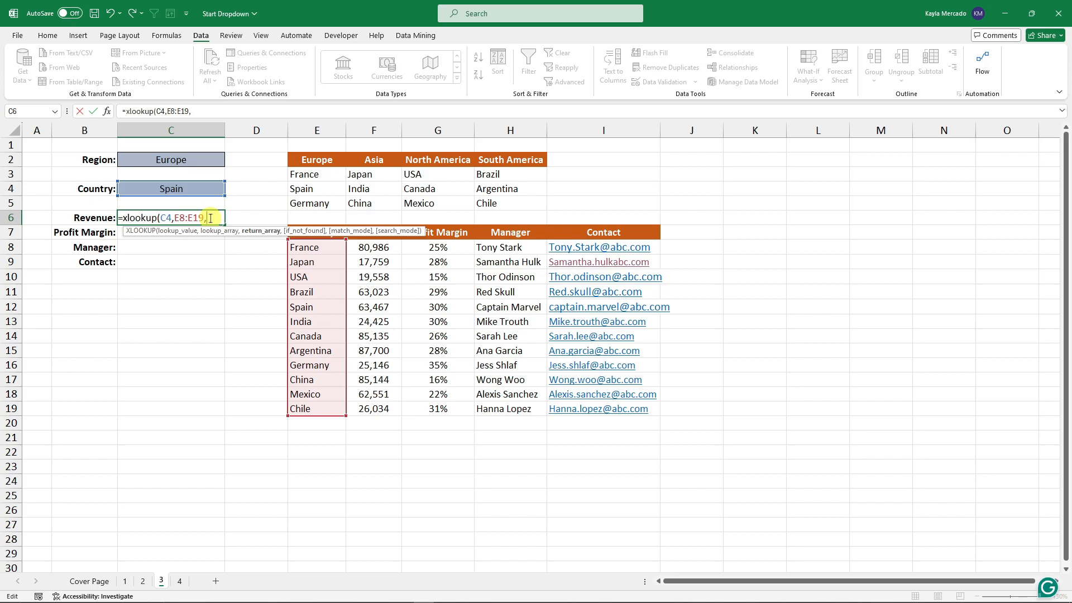
left_click_drag(385, 247, 632, 411)
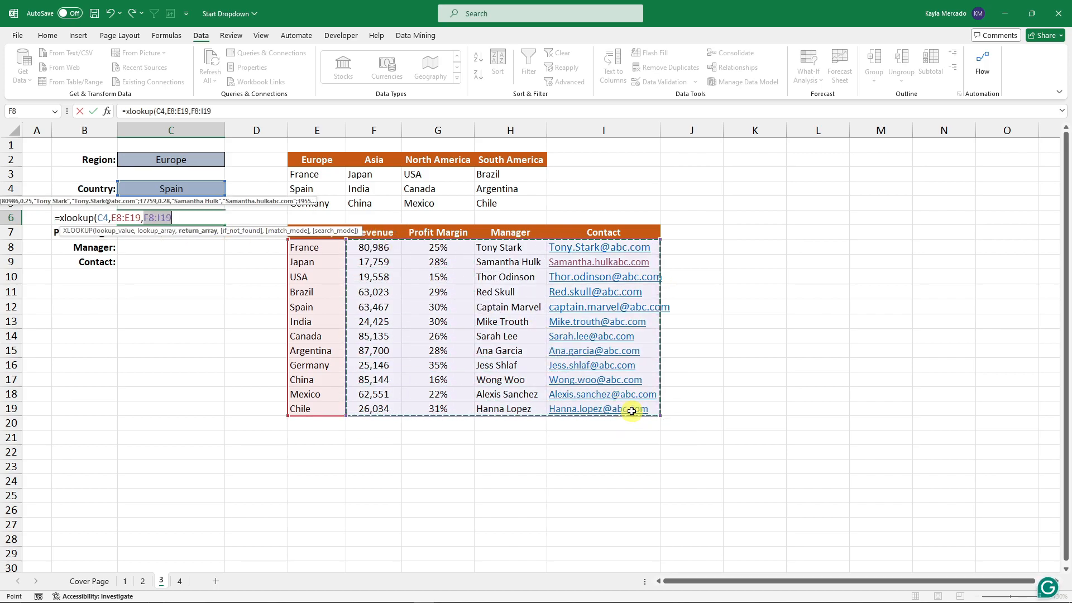
key("Return")
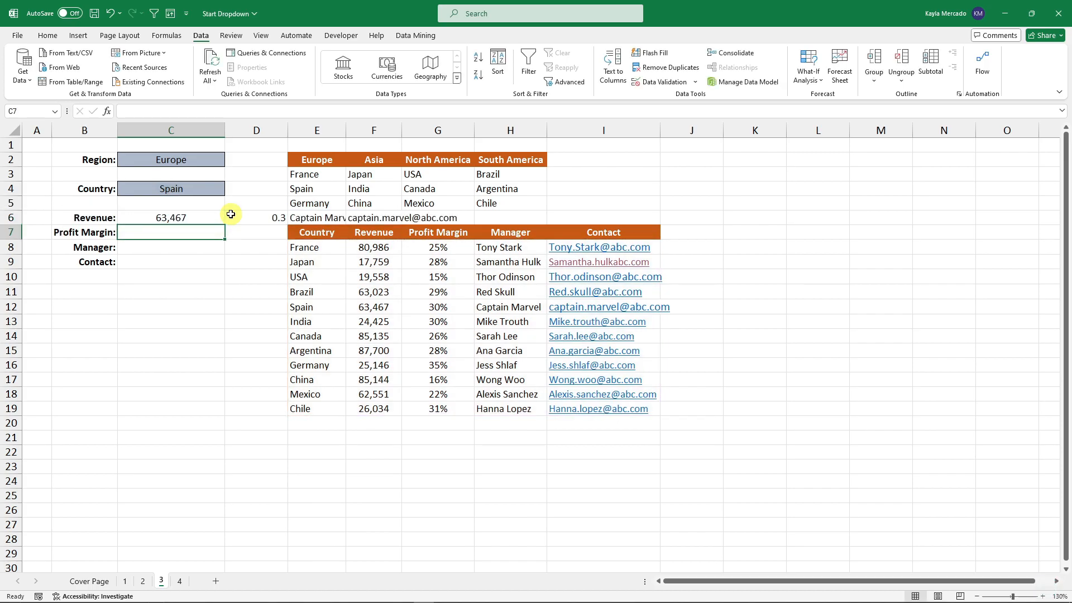
Wrap the XLOOKUP in C6 in TRANSPOSE, giving =TRANSPOSE(XLOOKUP(C4,E8:E19,F8:I19)), to list the results vertically
left_click_drag(218, 218, 409, 218)
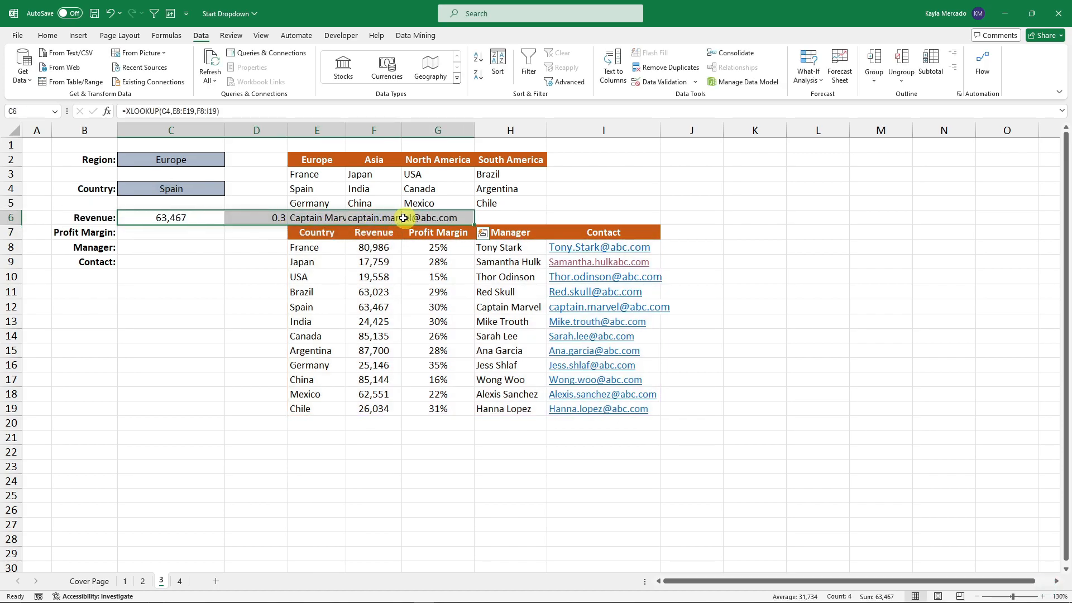
left_click(236, 274)
left_click_drag(201, 218, 430, 218)
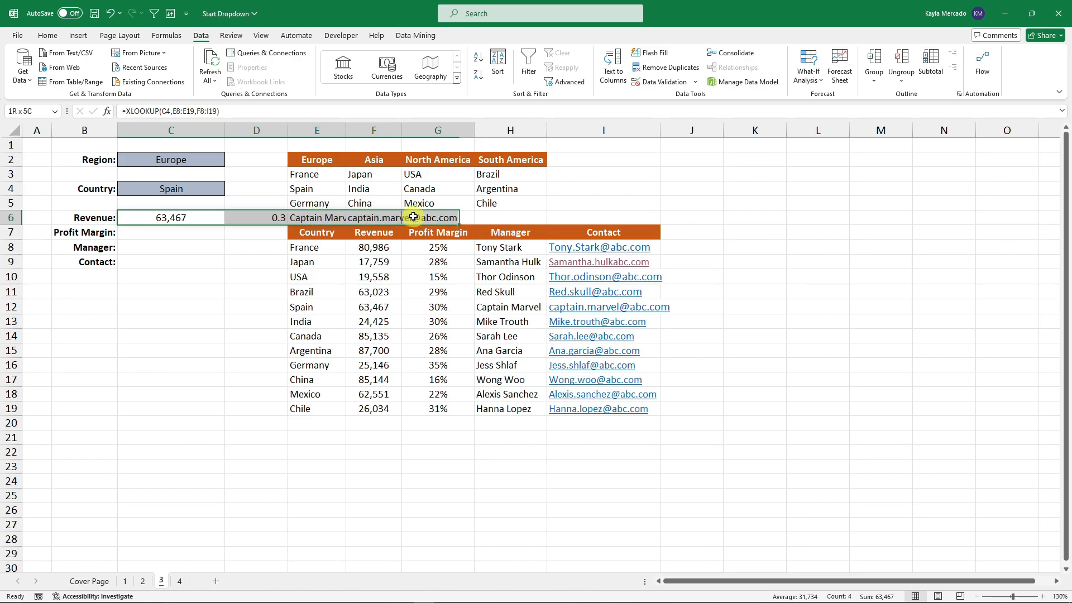
left_click(240, 263)
left_click(194, 217)
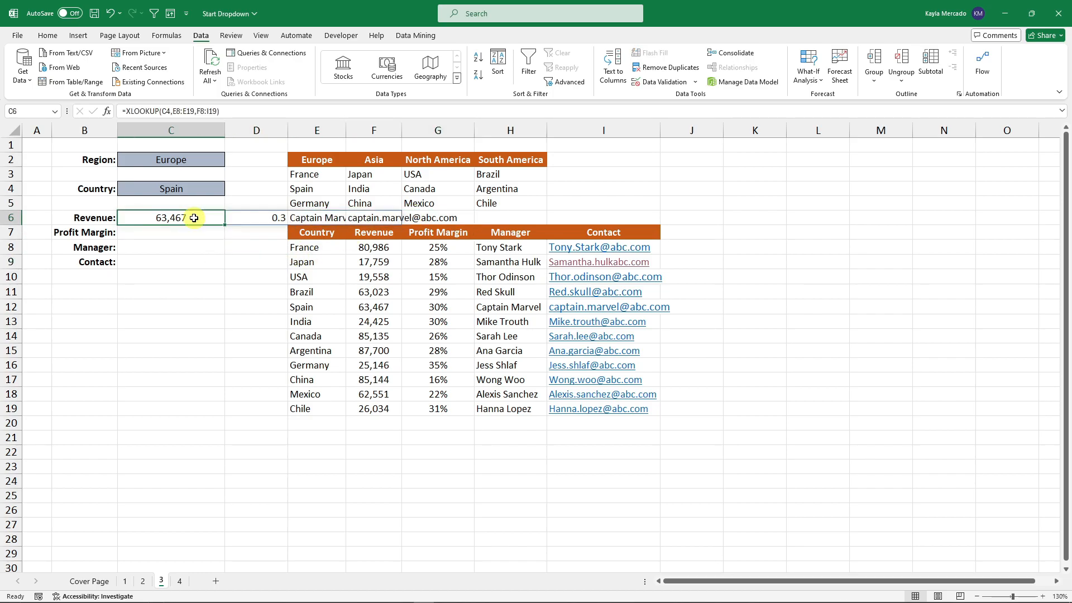
left_click(127, 111)
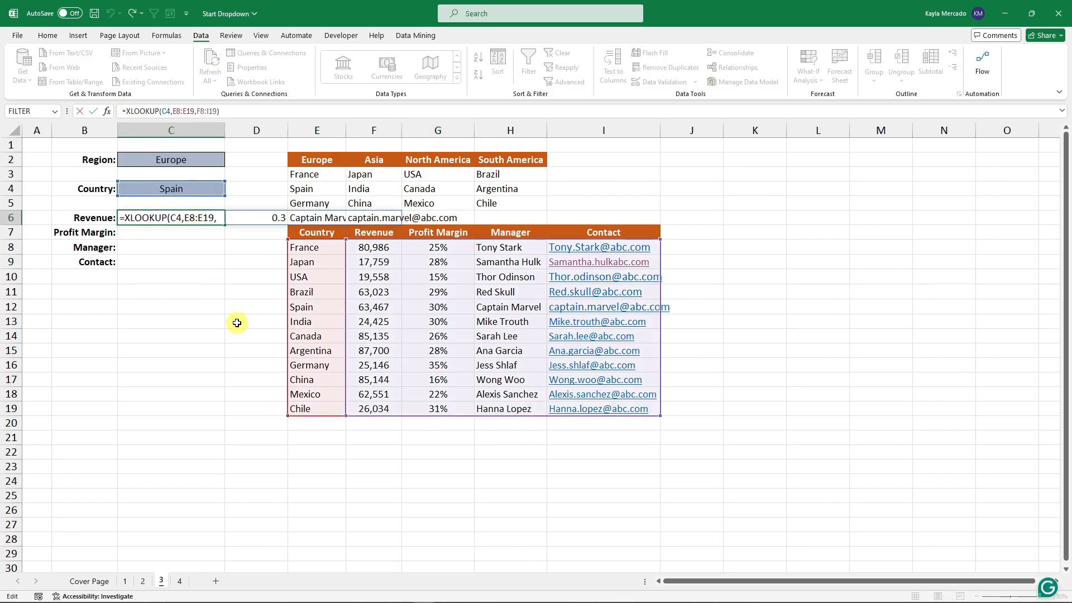
type("Transpose")
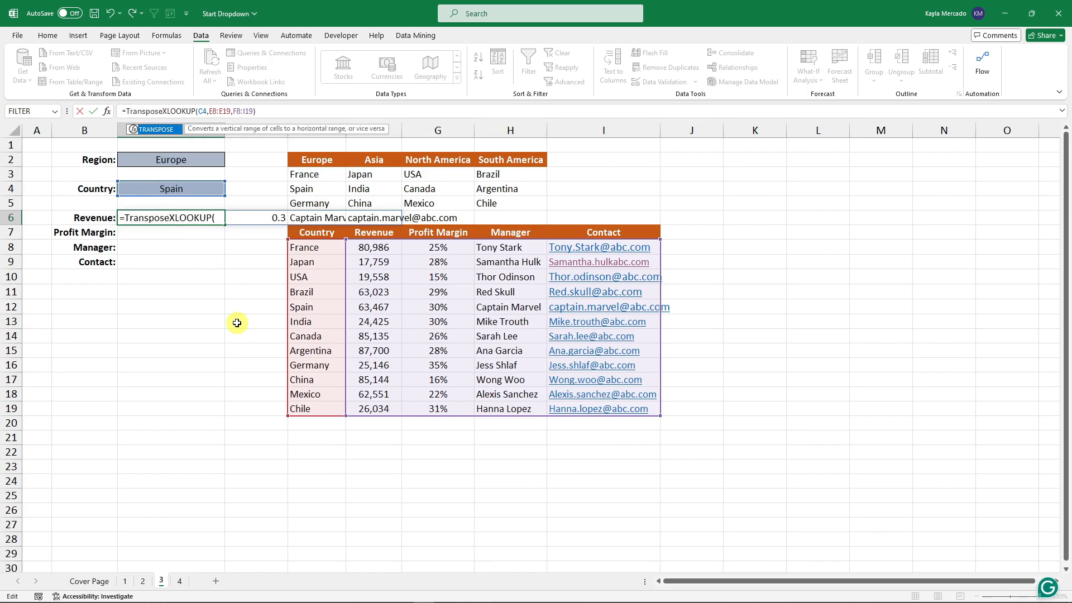
type("(")
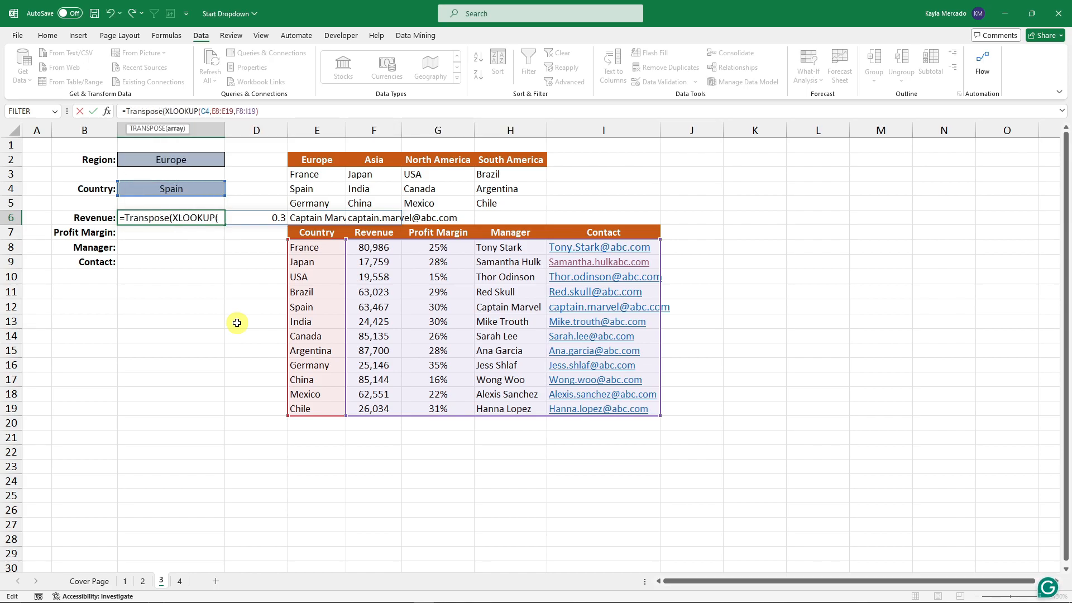
left_click(279, 110)
type(")")
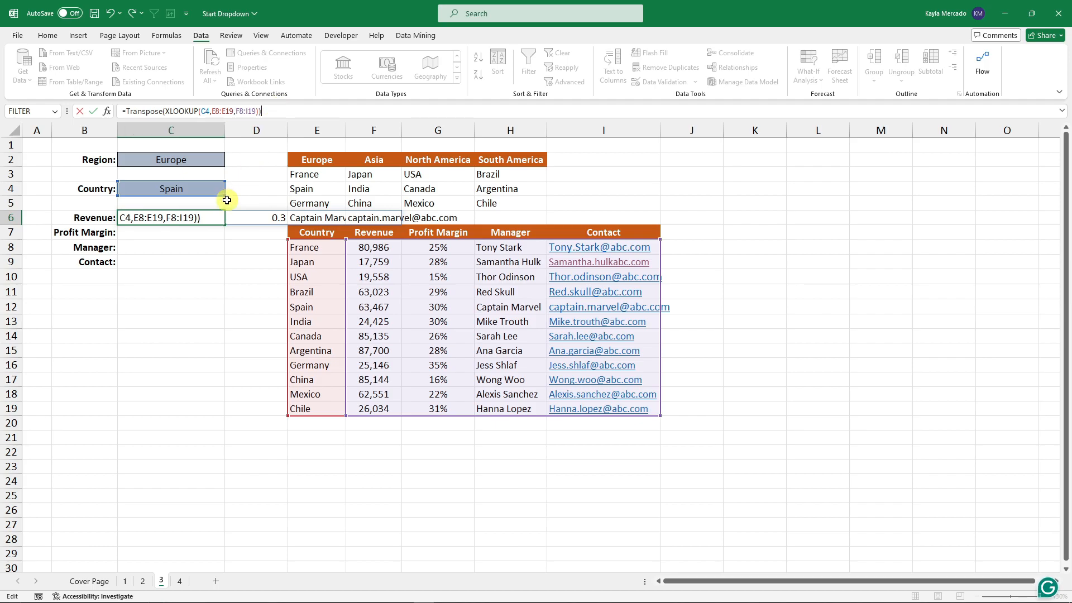
key("Return")
Autofit the width of column C and check the looked-up Revenue through Contact cells
key("Down")
double_click(225, 130)
left_click(239, 219)
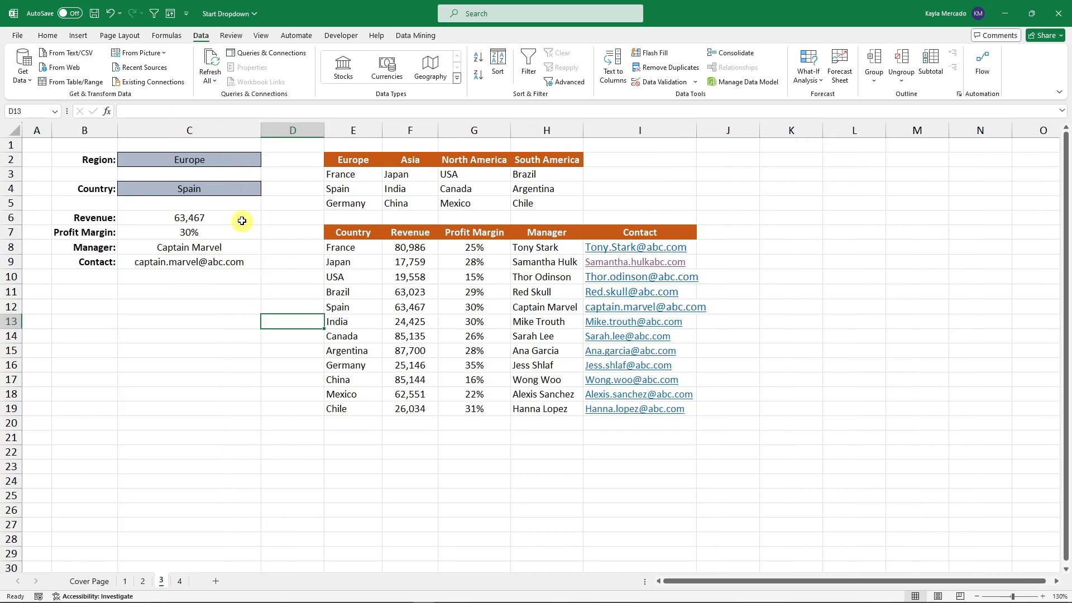
left_click(233, 262)
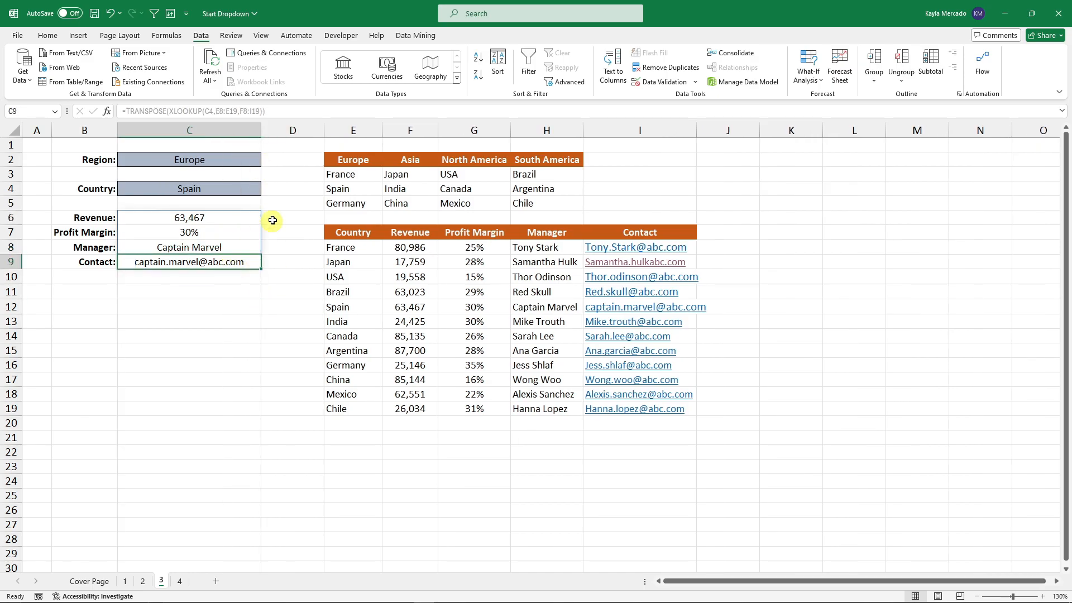
left_click(248, 309)
left_click(244, 218)
Try Germany and France as the country in C4 and check the details in C6:C9
left_click(261, 190)
left_click(267, 193)
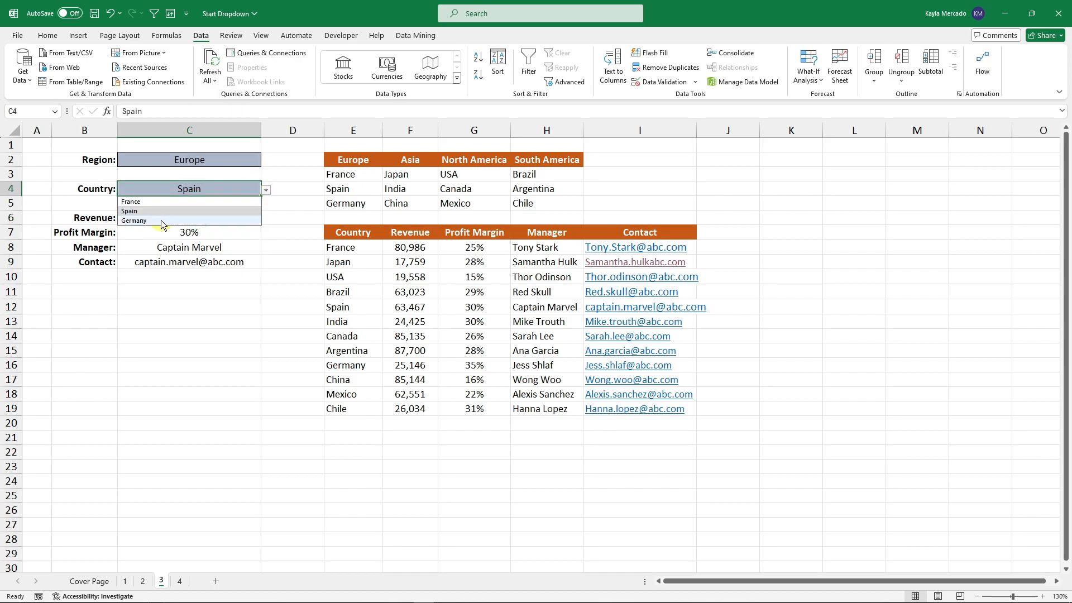
left_click(161, 220)
left_click_drag(201, 217, 238, 260)
left_click(259, 191)
left_click(266, 192)
left_click(187, 204)
left_click(259, 161)
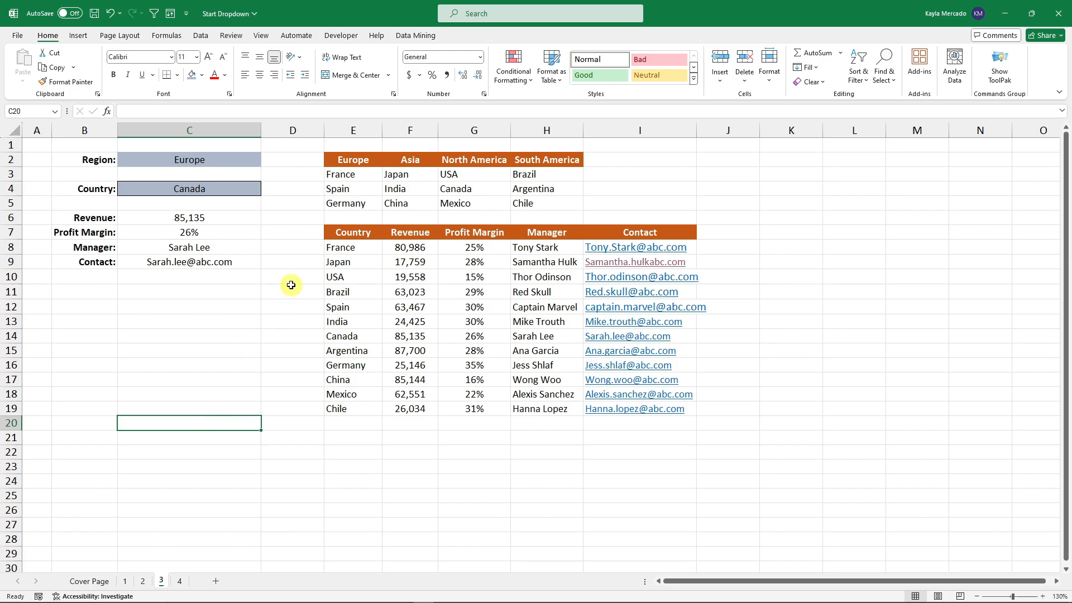
Change the region in C2 to North America
left_click(259, 191)
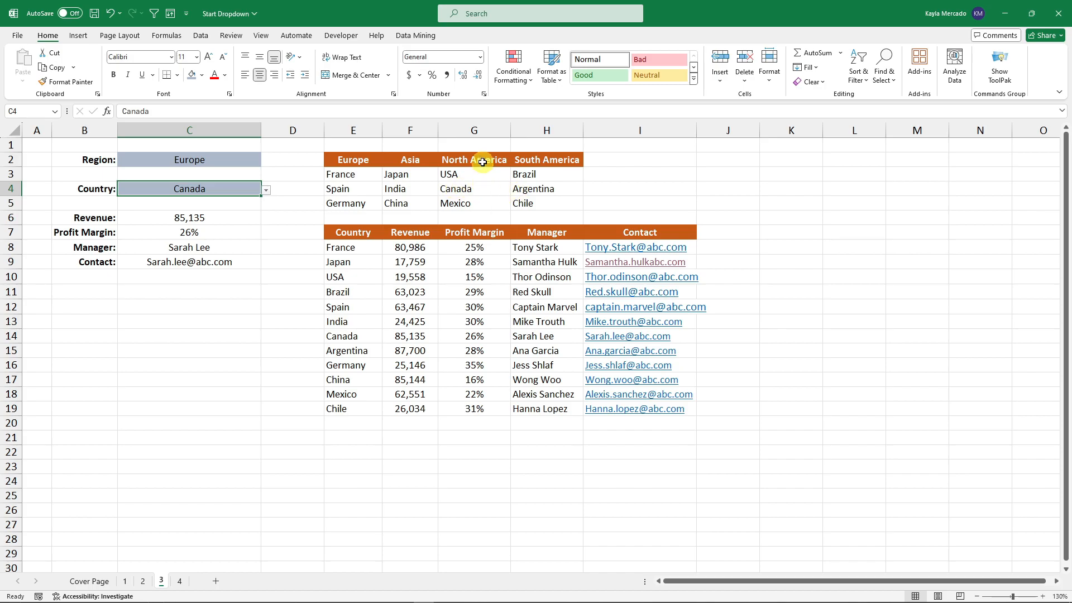
left_click(241, 159)
left_click(266, 161)
left_click(166, 192)
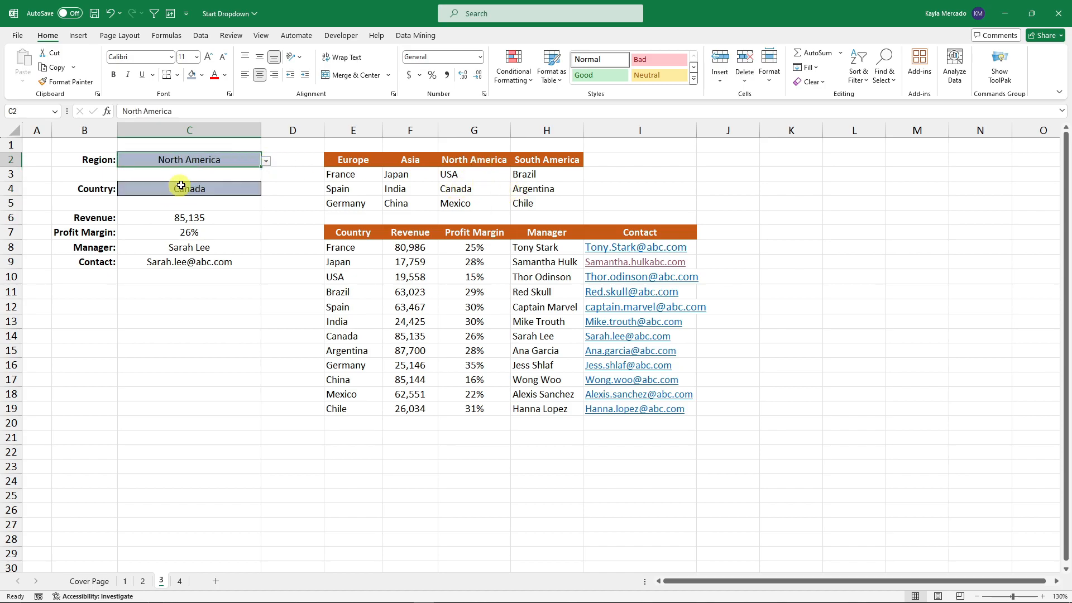
left_click(287, 175)
Set the country in C4 to USA and check the Revenue through Contact details
left_click(230, 188)
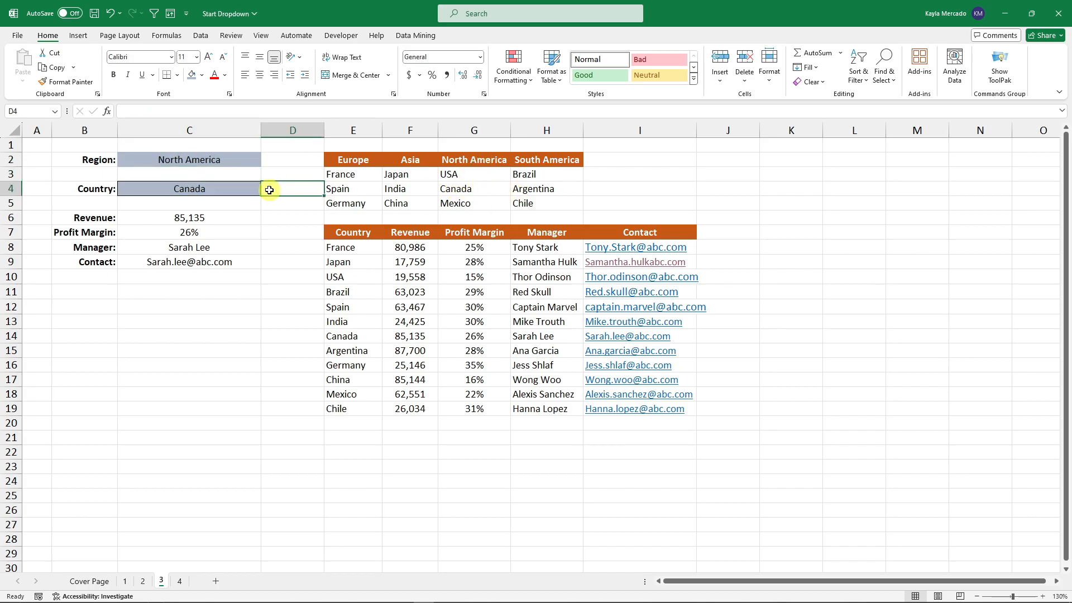
left_click(266, 190)
left_click(196, 203)
left_click_drag(232, 218, 246, 266)
left_click(256, 319)
Change the region in C2 to Asia and compare it with the country and details in C4:C9
left_click(240, 188)
left_click(254, 163)
left_click(266, 162)
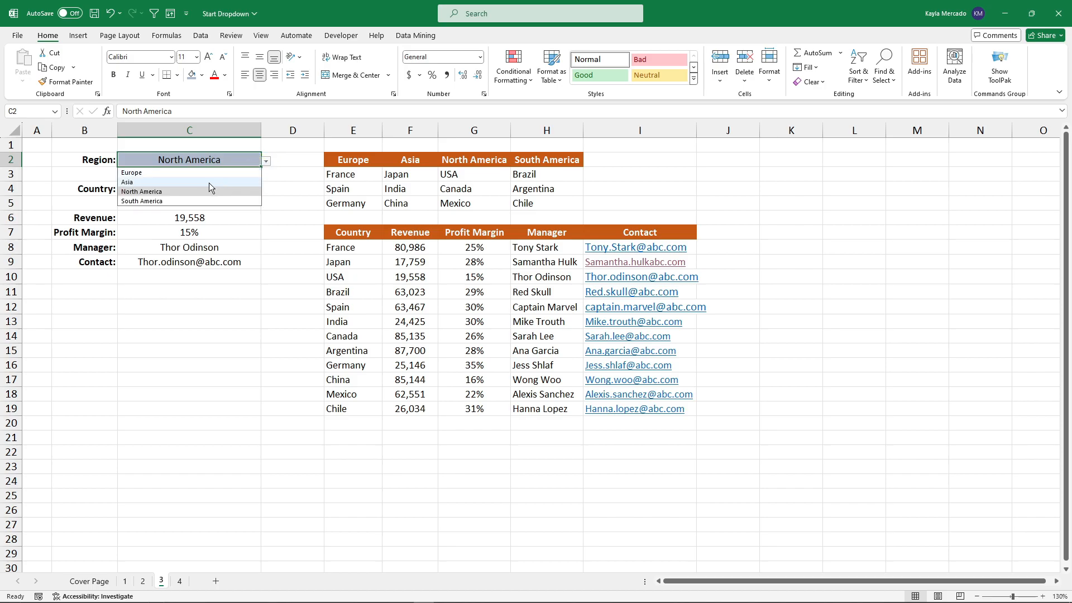
left_click(133, 182)
left_click(298, 175)
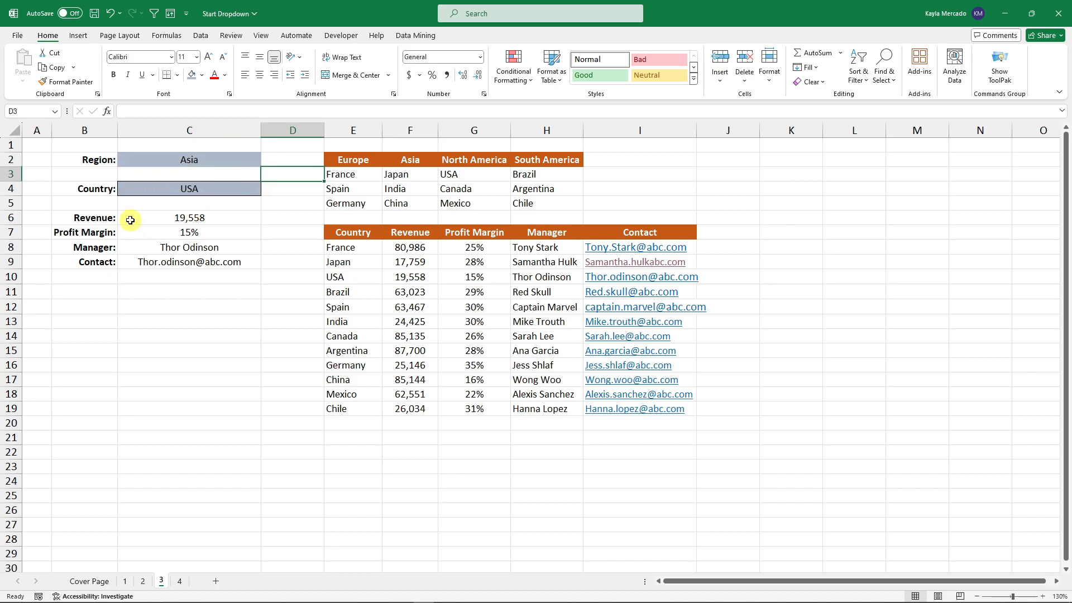
left_click_drag(108, 185, 240, 277)
left_click(217, 338)
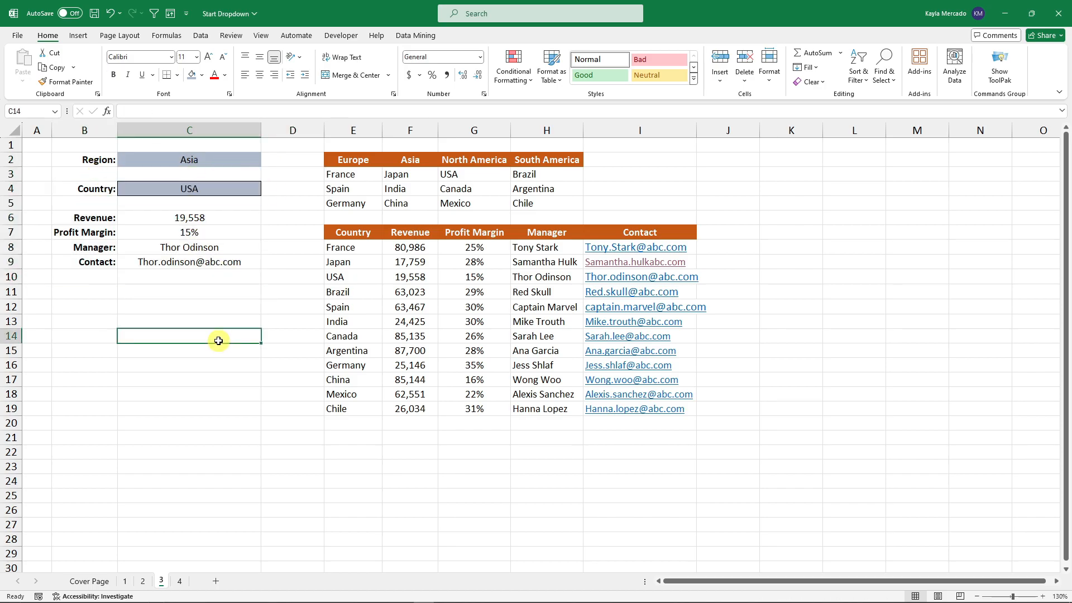
Enter =XLOOKUP(C2,E2:H2,E3:H5) in C13 to list the countries of the selected region
left_click(171, 391)
left_click(137, 331)
left_click(135, 322)
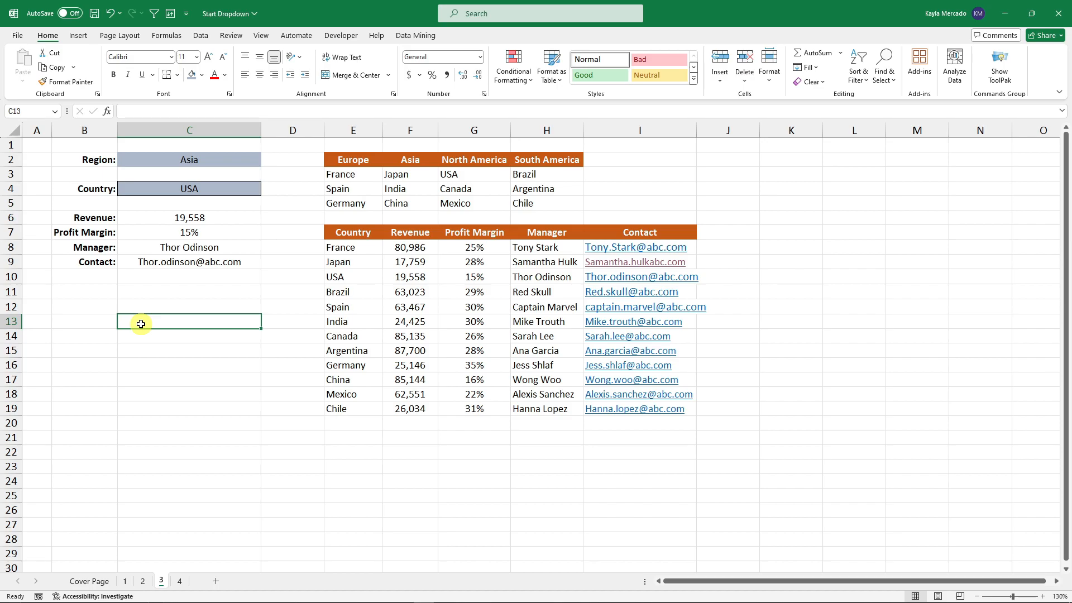
type("=xlook")
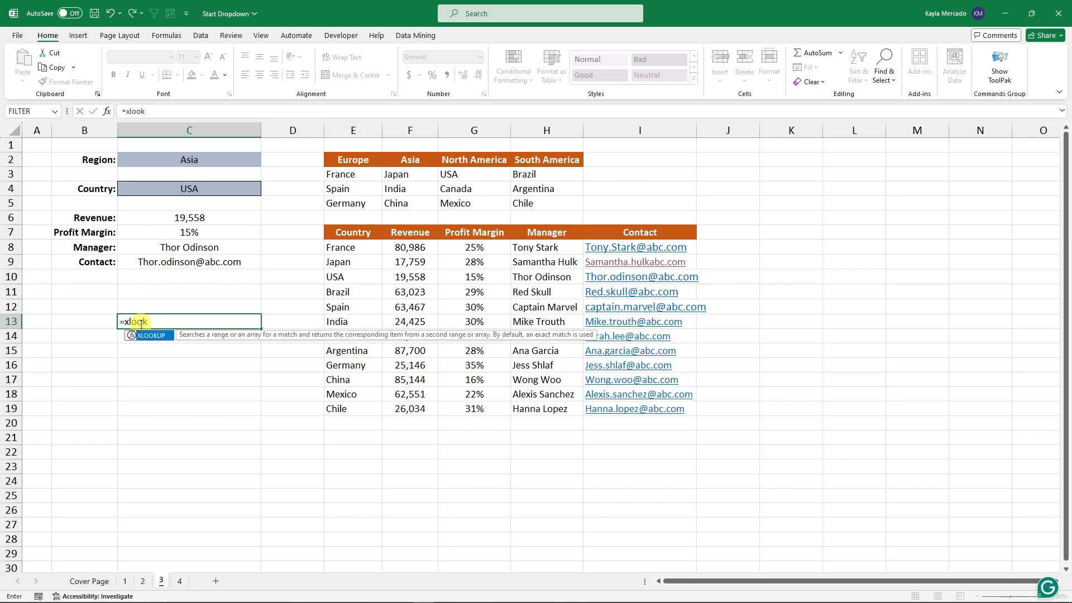
key("Return")
left_click(141, 324)
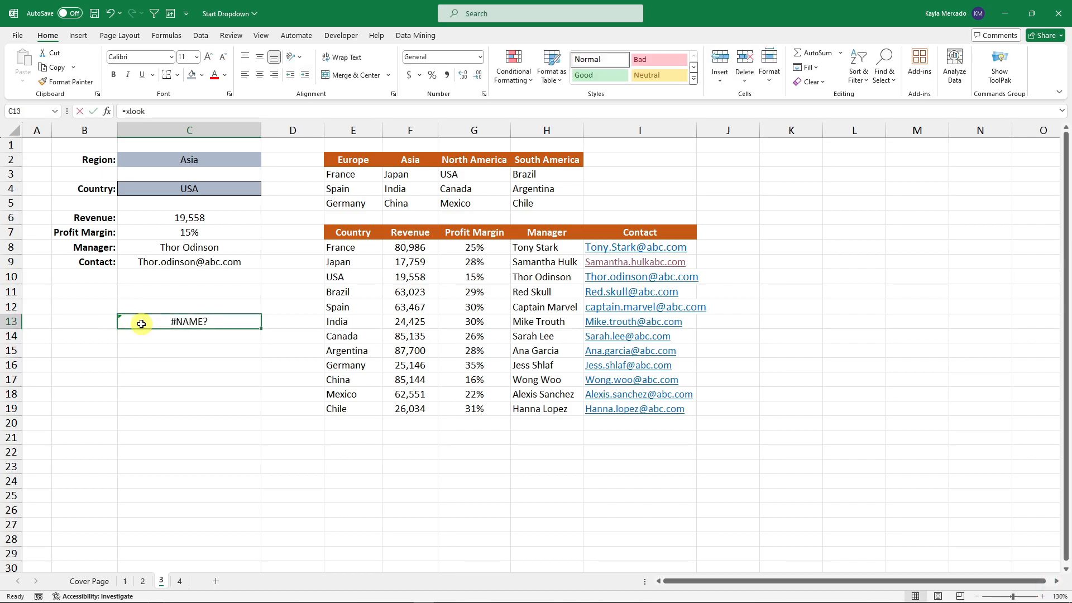
double_click(141, 324)
type("up(")
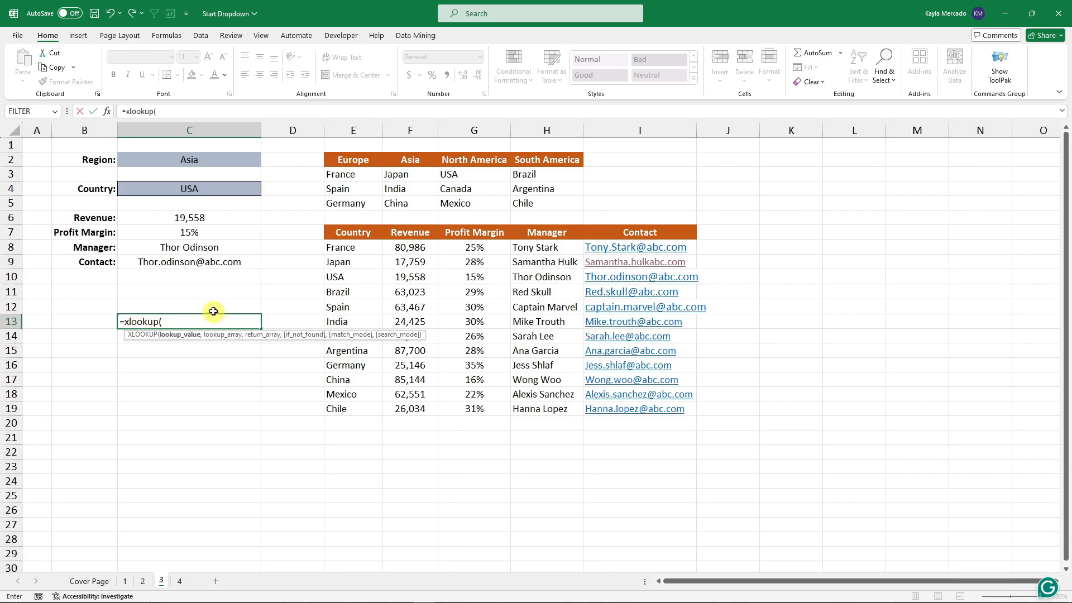
left_click(195, 161)
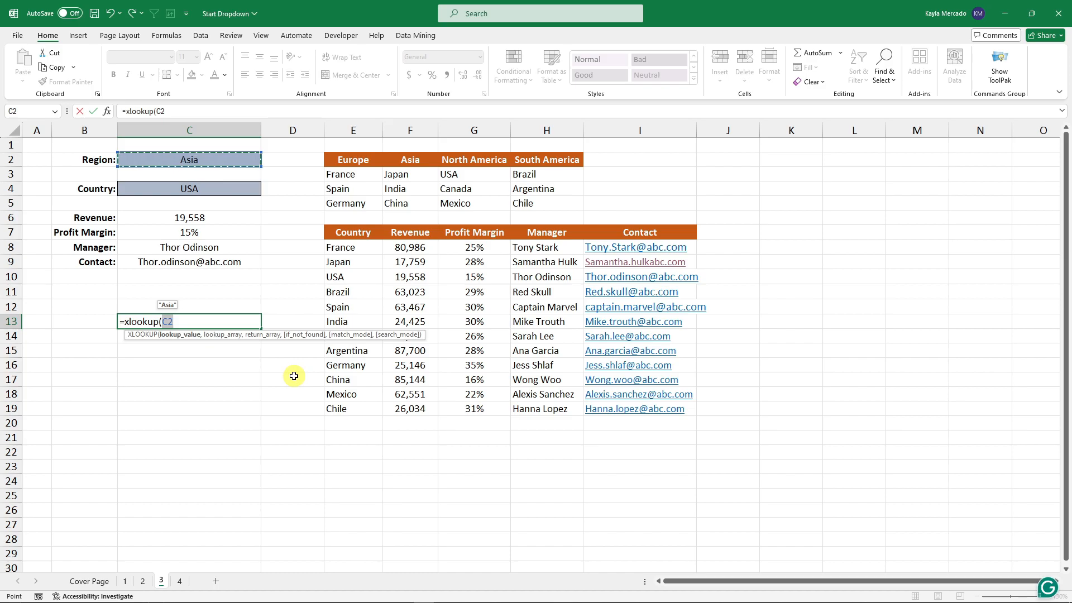
type(",")
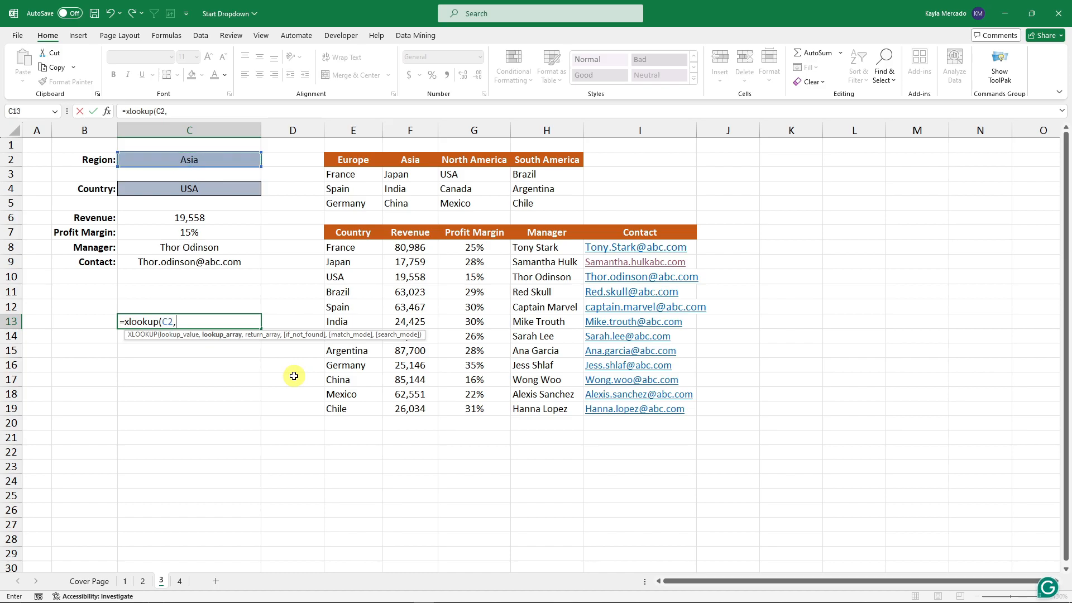
left_click(364, 160)
left_click_drag(364, 160, 546, 161)
type(",")
left_click_drag(368, 173, 563, 203)
key("Return")
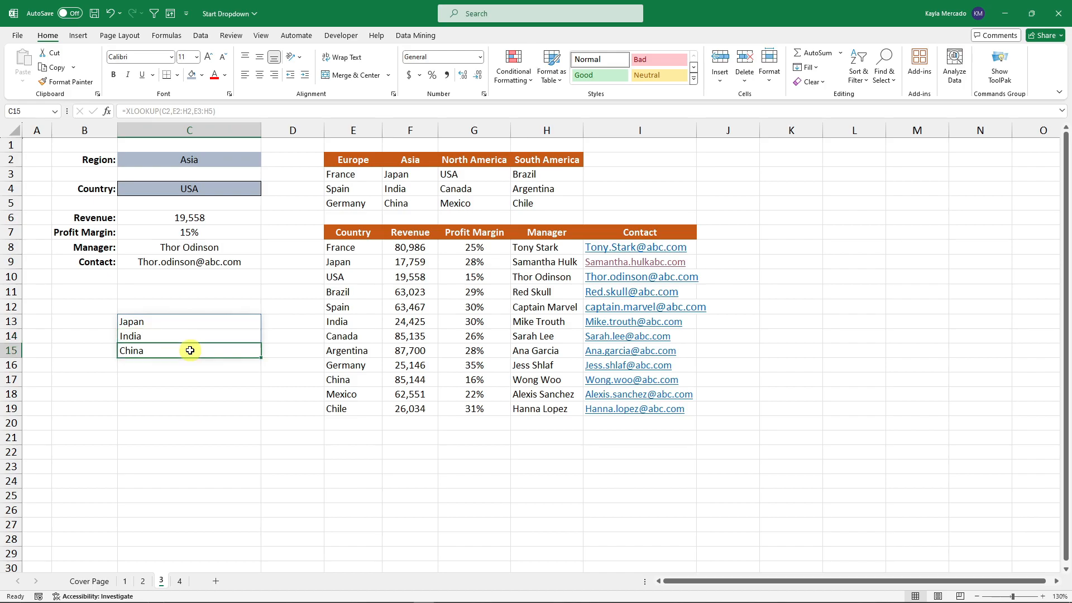
Change the region in C2 to Europe and check the spilled country list in C13:C15
left_click(219, 162)
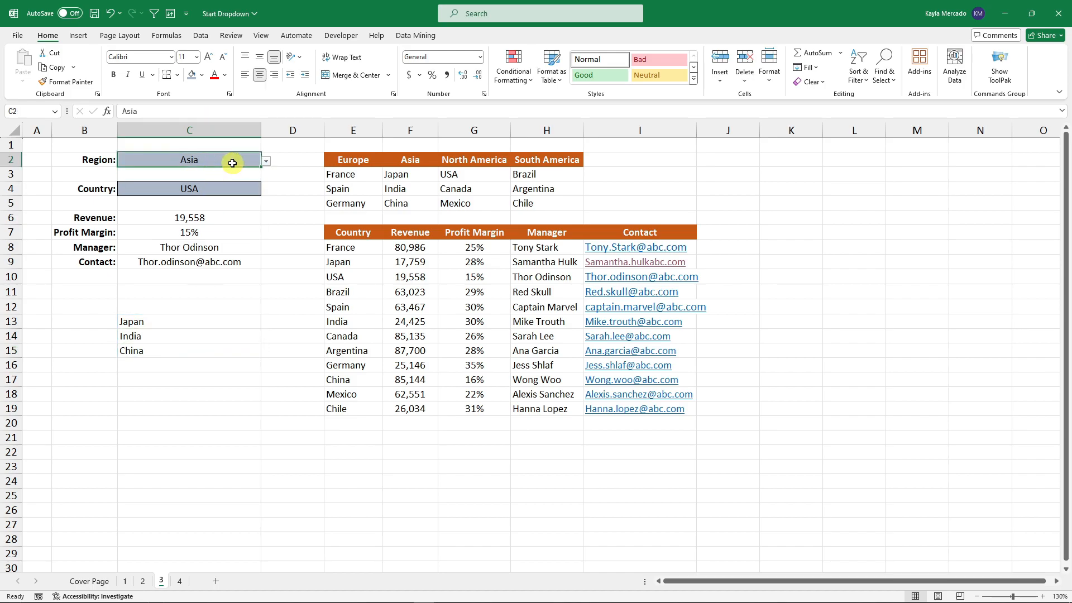
left_click(267, 161)
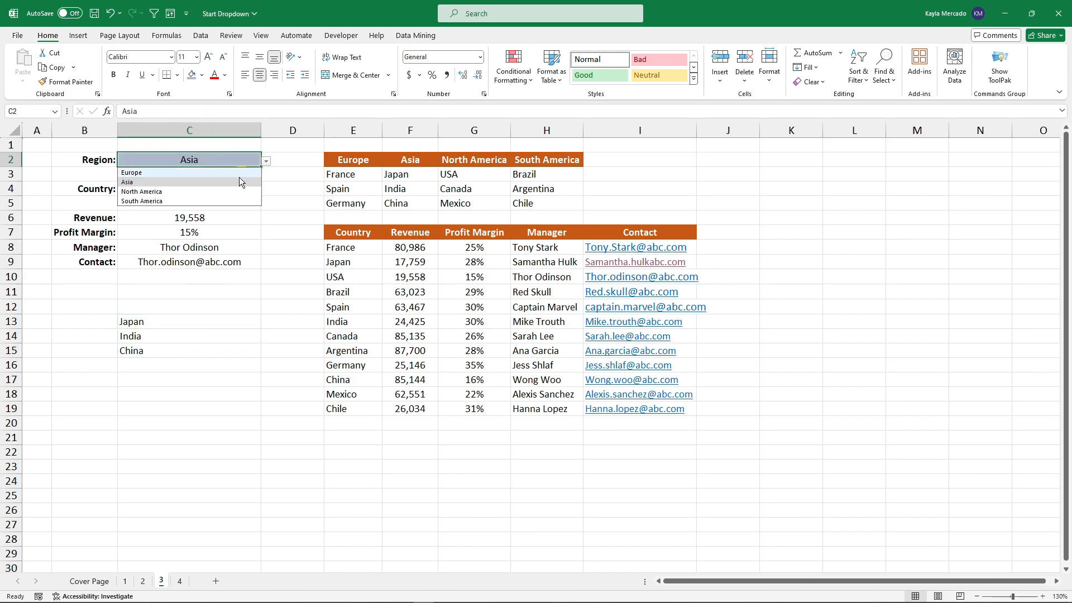
left_click(200, 174)
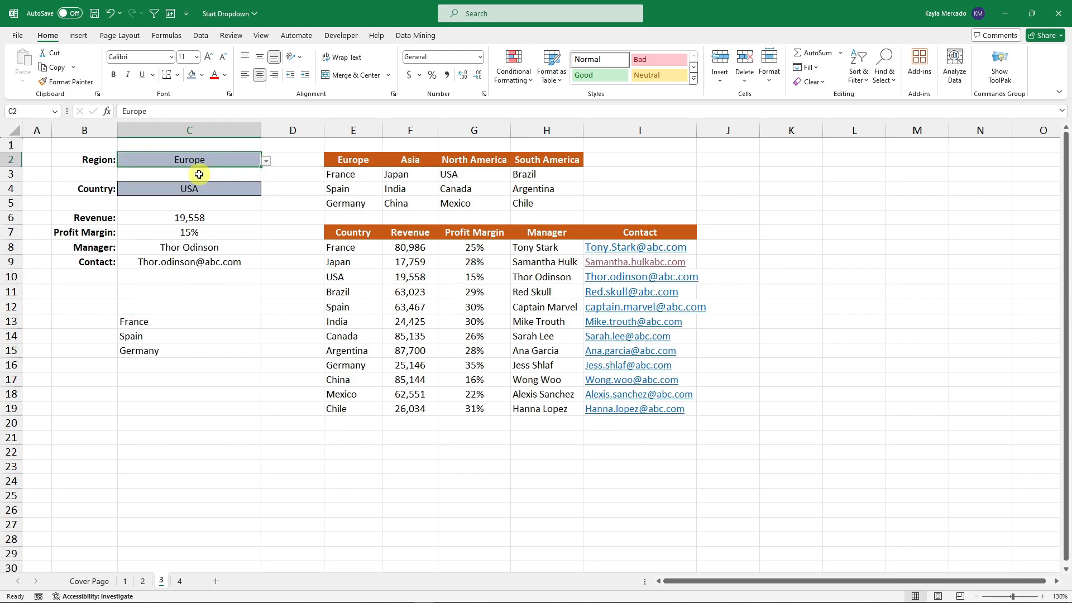
left_click(217, 322)
left_click(217, 408)
left_click(202, 324)
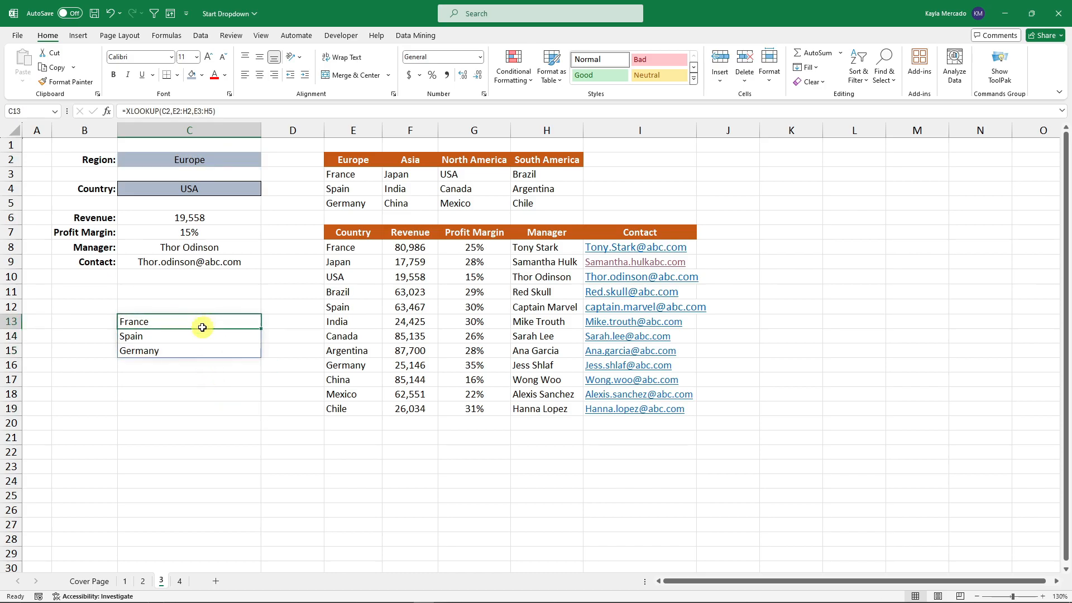
left_click_drag(203, 325, 201, 352)
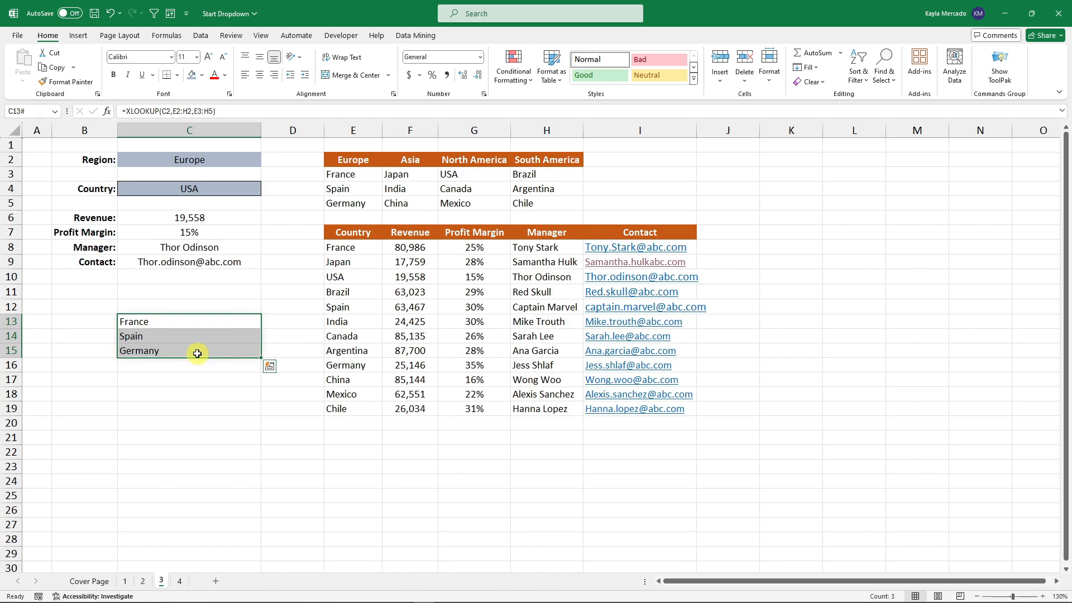
left_click(184, 407)
left_click_drag(182, 321, 177, 347)
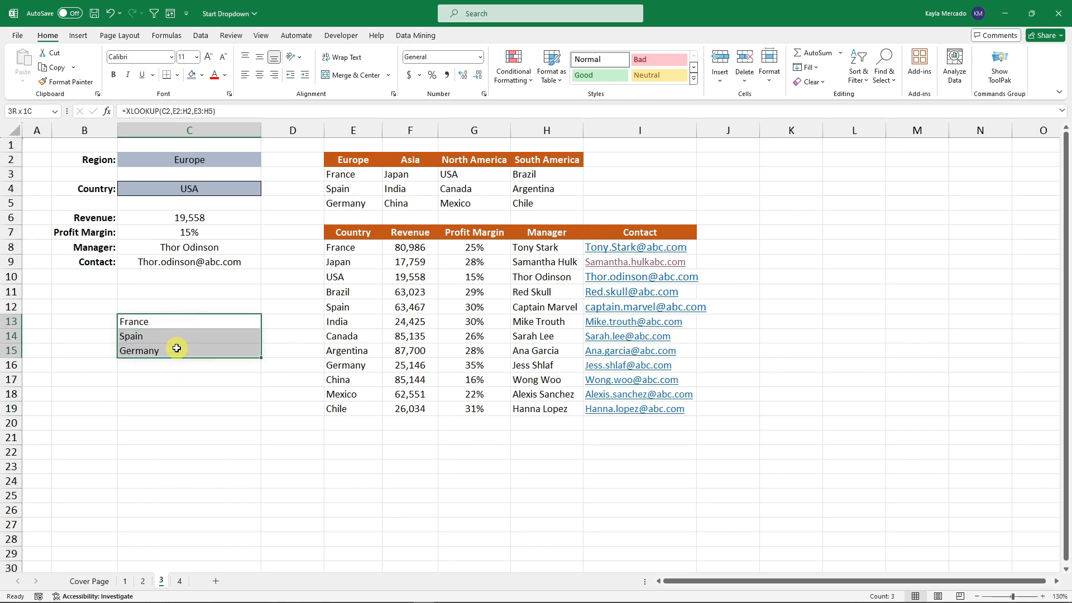
left_click(191, 395)
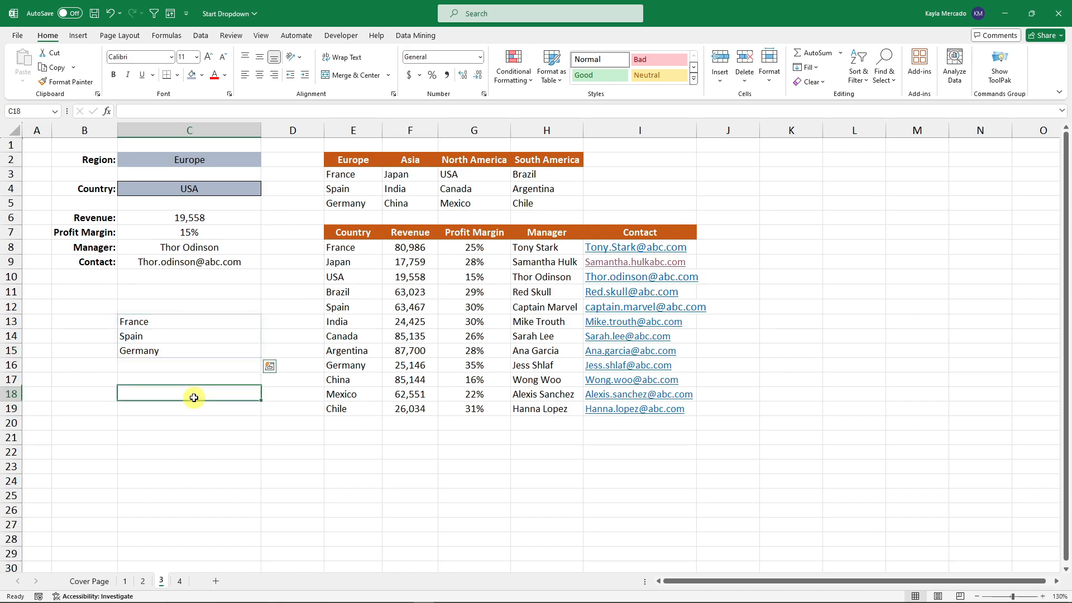
Wrap the XLOOKUP in C13 in COUNTIFS with C4 as the criterion, giving =COUNTIFS(XLOOKUP(C2,E2:H2,E3:H5),C4)
left_click(192, 324)
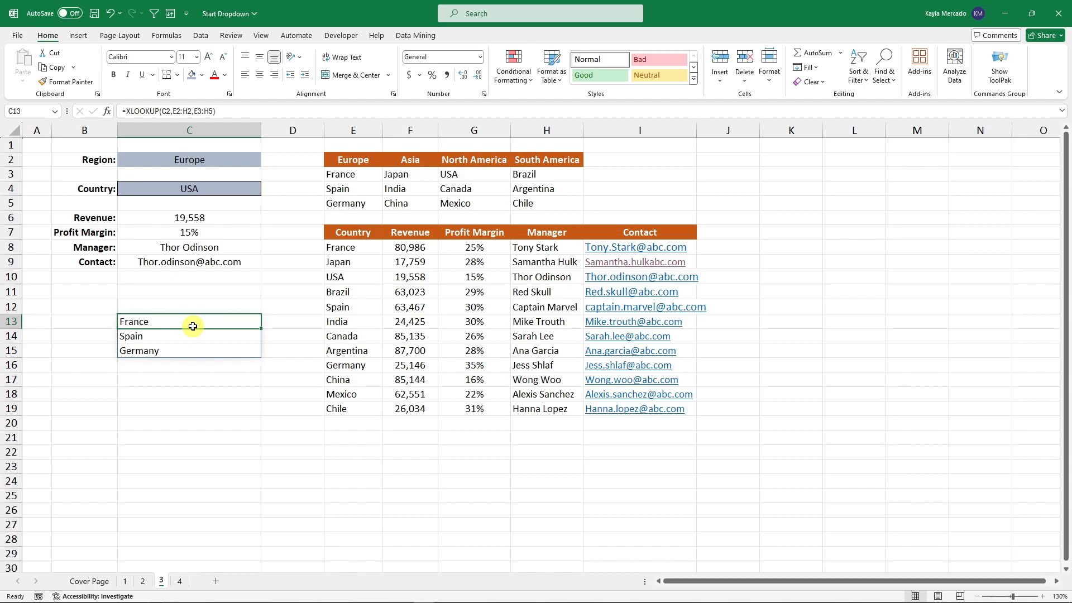
double_click(145, 321)
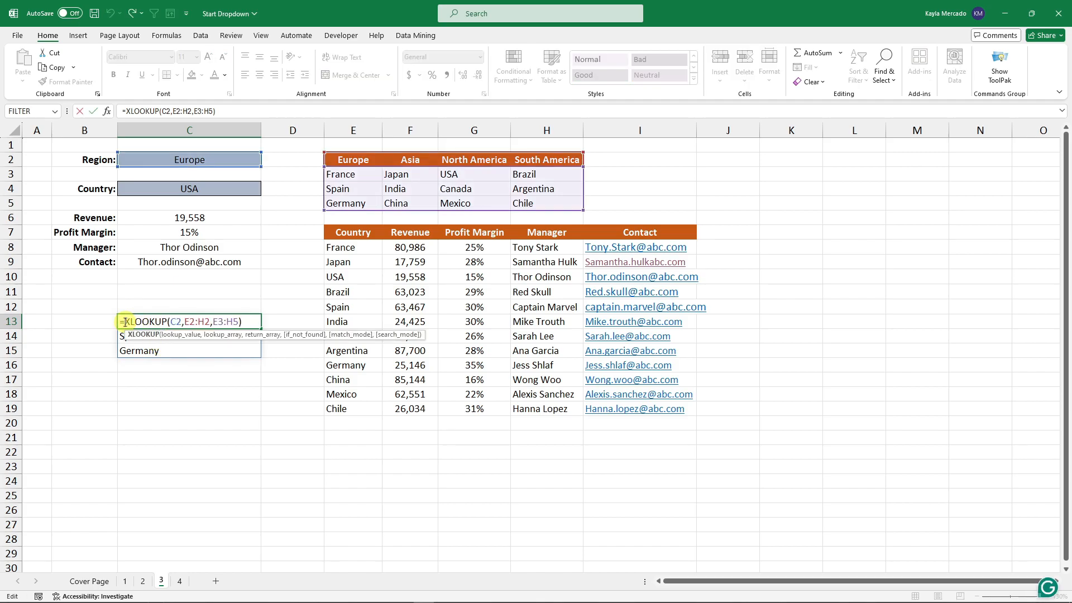
type("countif")
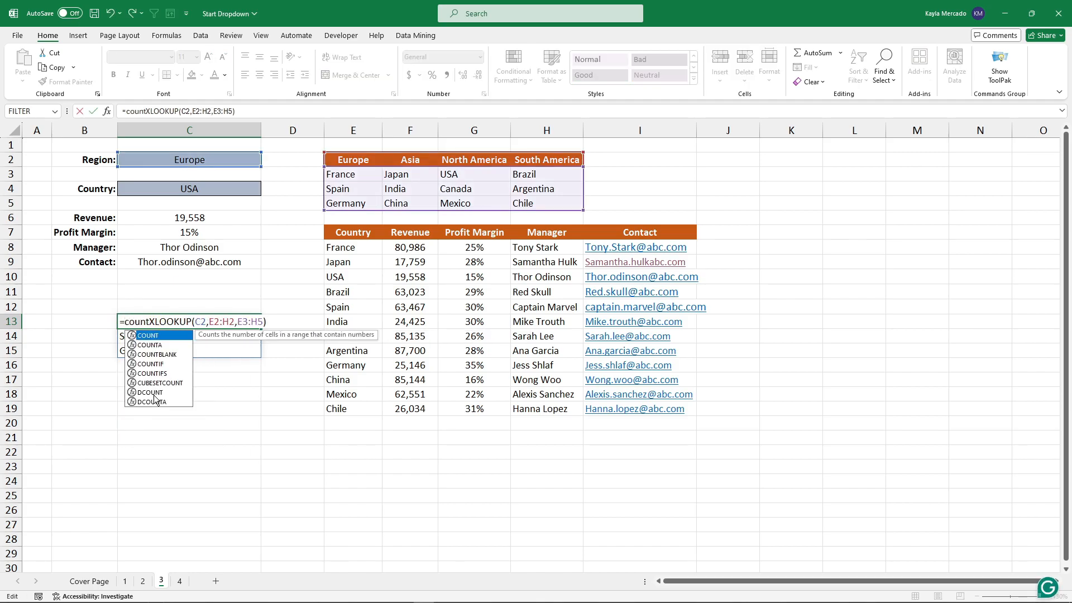
type("(")
key("Left")
type("s")
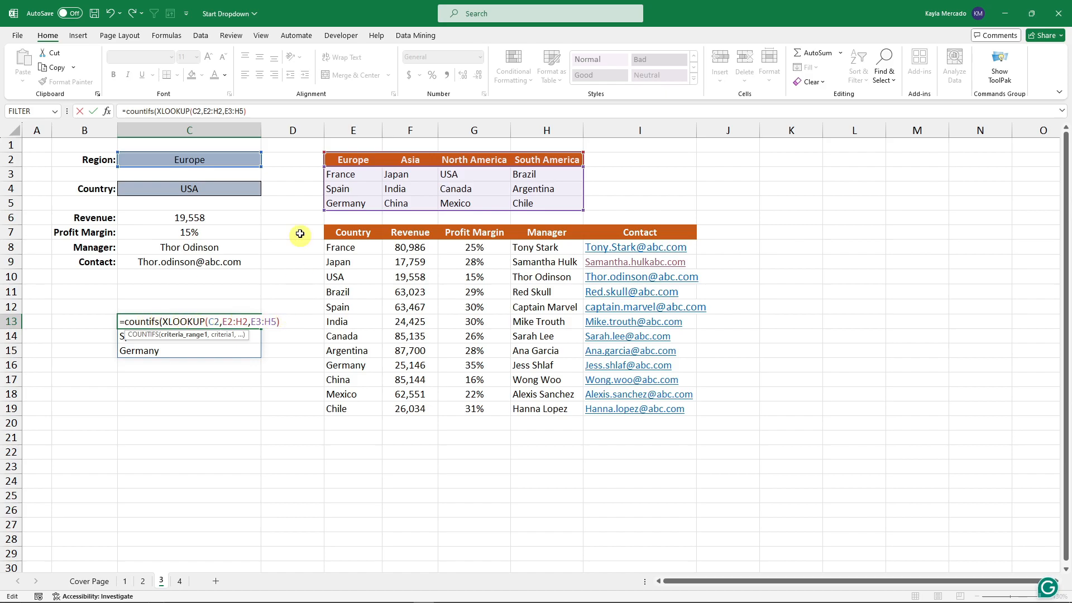
left_click(273, 110)
type(",")
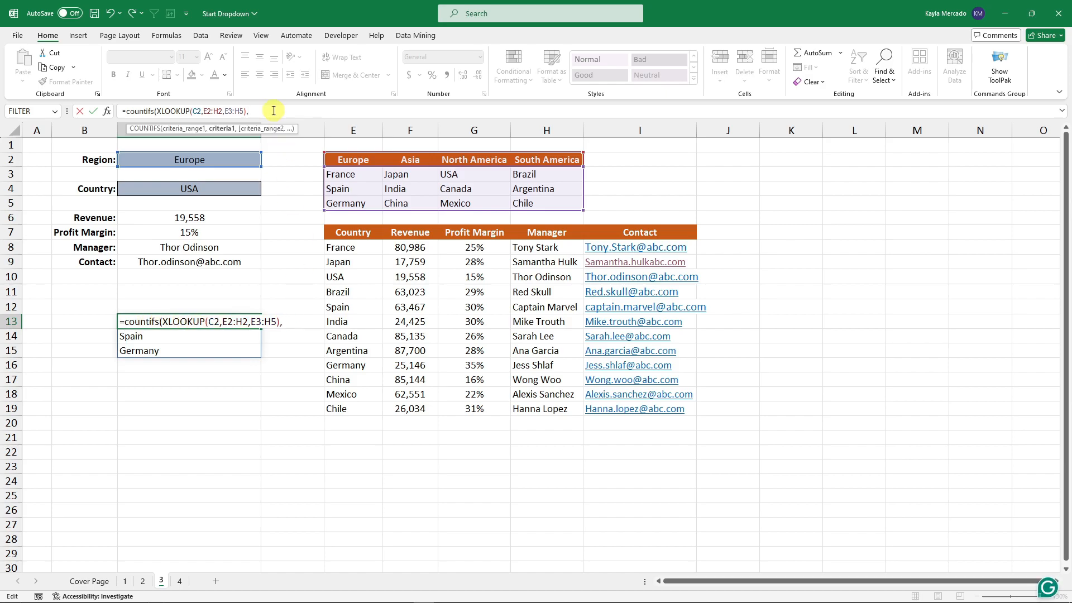
left_click(244, 188)
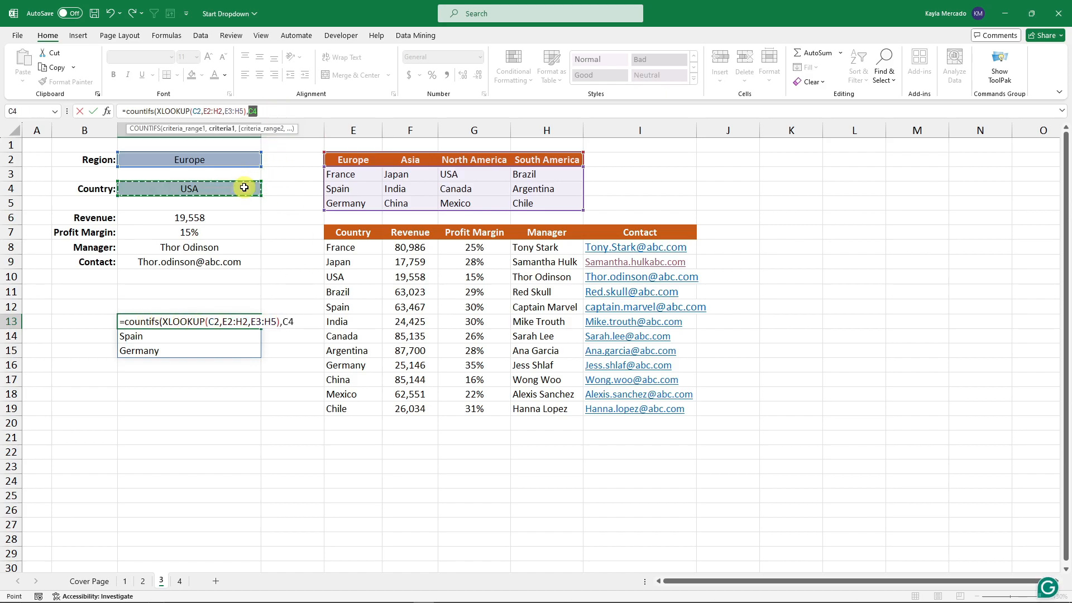
left_click(288, 113)
type(")")
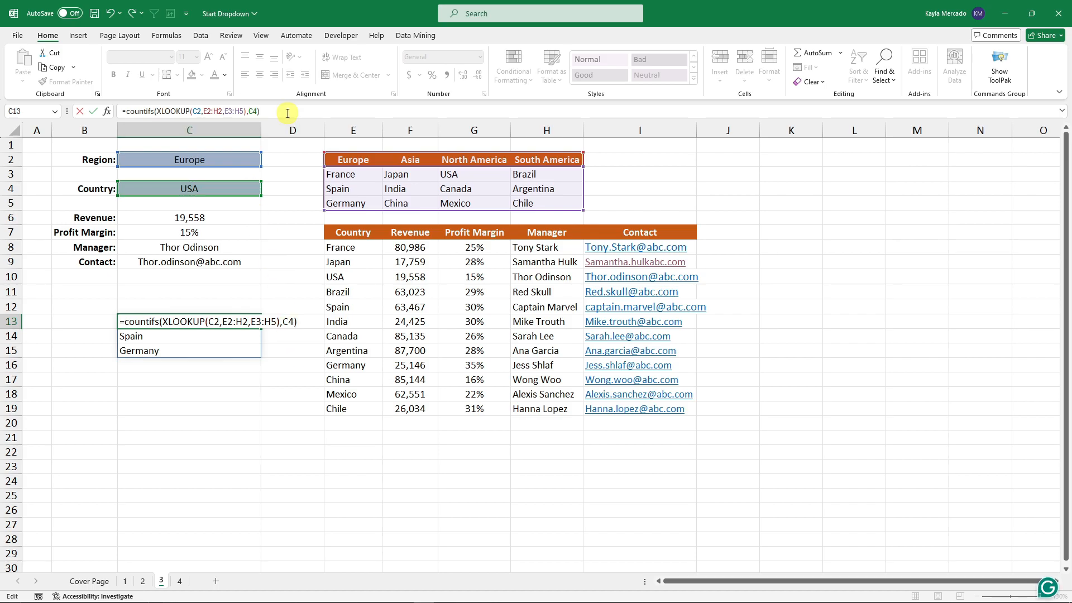
key("Return")
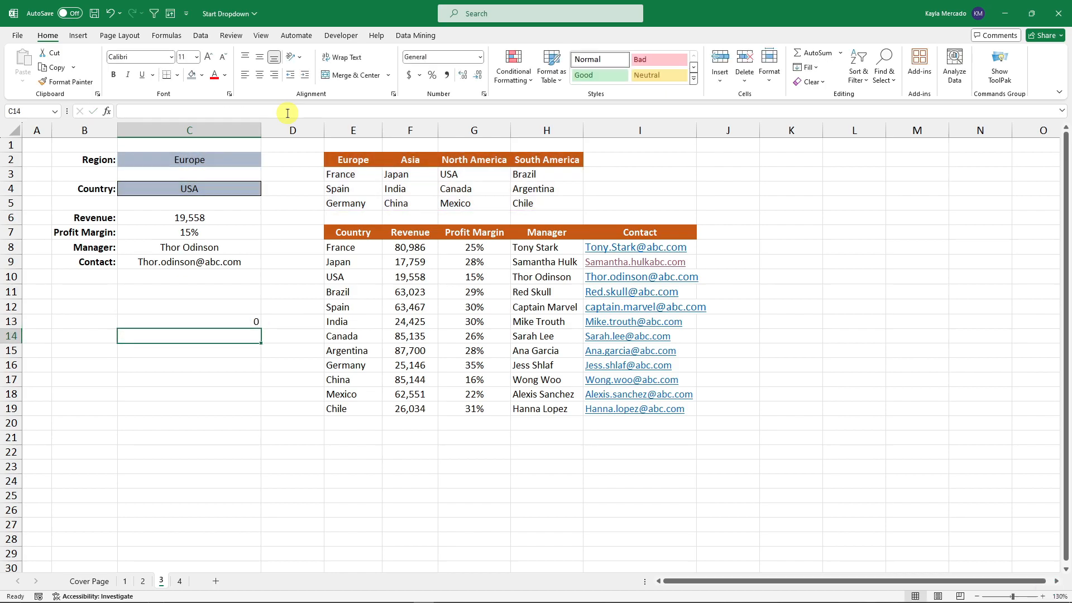
Compare the count in C13 with the region in C2 and country in C4, and center-align C13
left_click(256, 321)
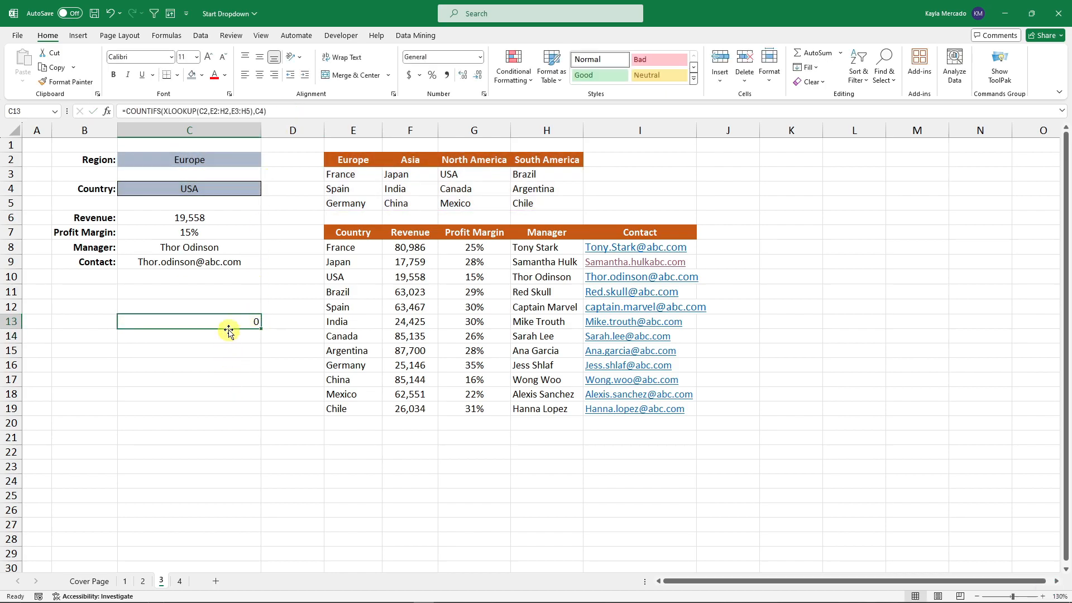
left_click(202, 159)
left_click(230, 192)
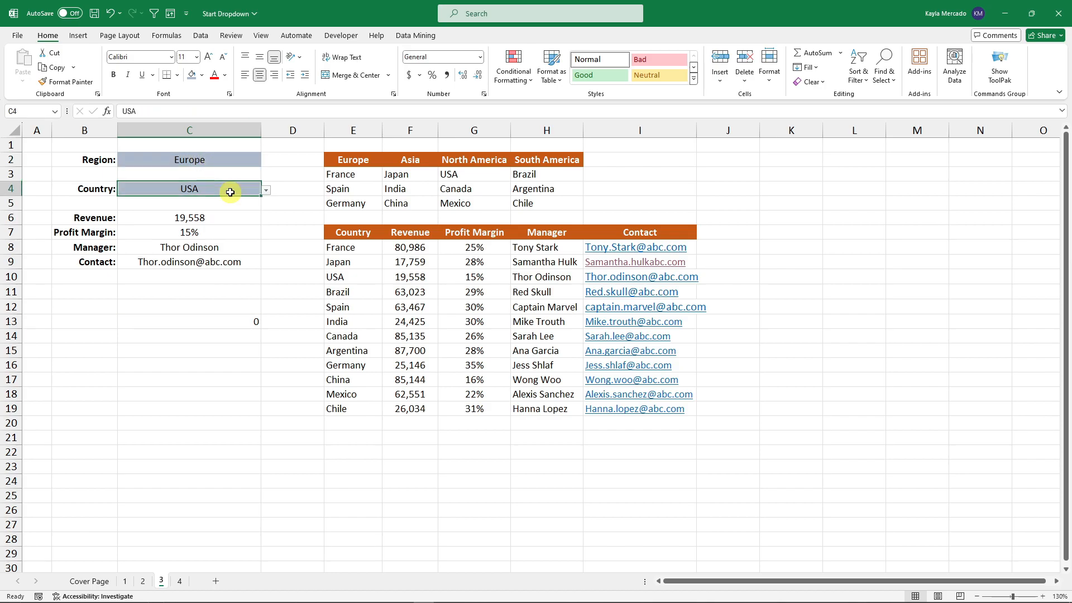
left_click(239, 158)
left_click(243, 187)
left_click(255, 321)
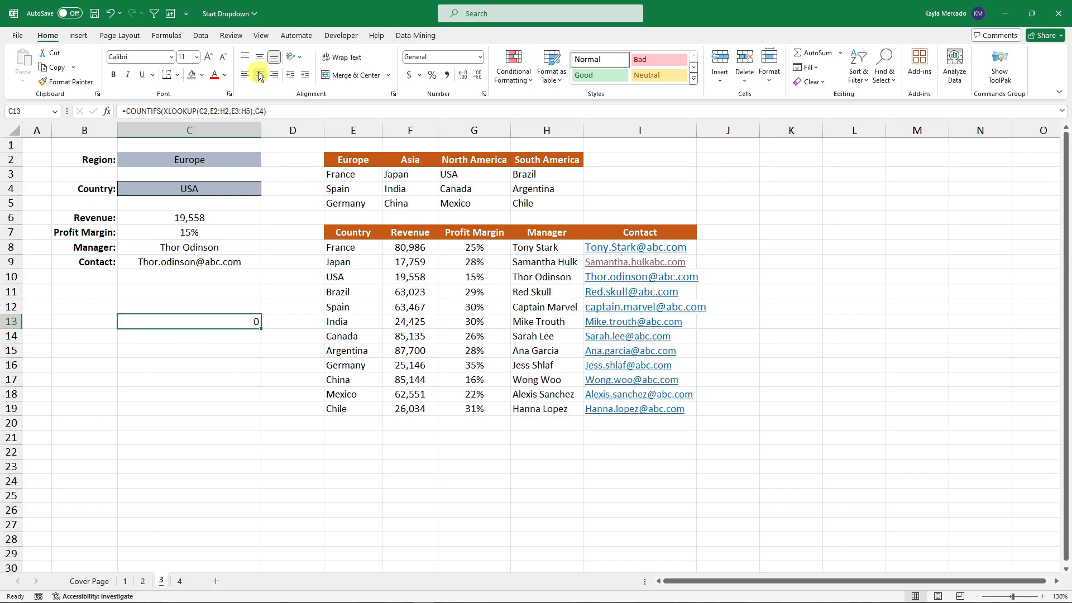
Change the region in C2 to North America and check the count in C13 against the country in C4
left_click(235, 189)
left_click(262, 162)
left_click(266, 162)
left_click(192, 191)
left_click(205, 321)
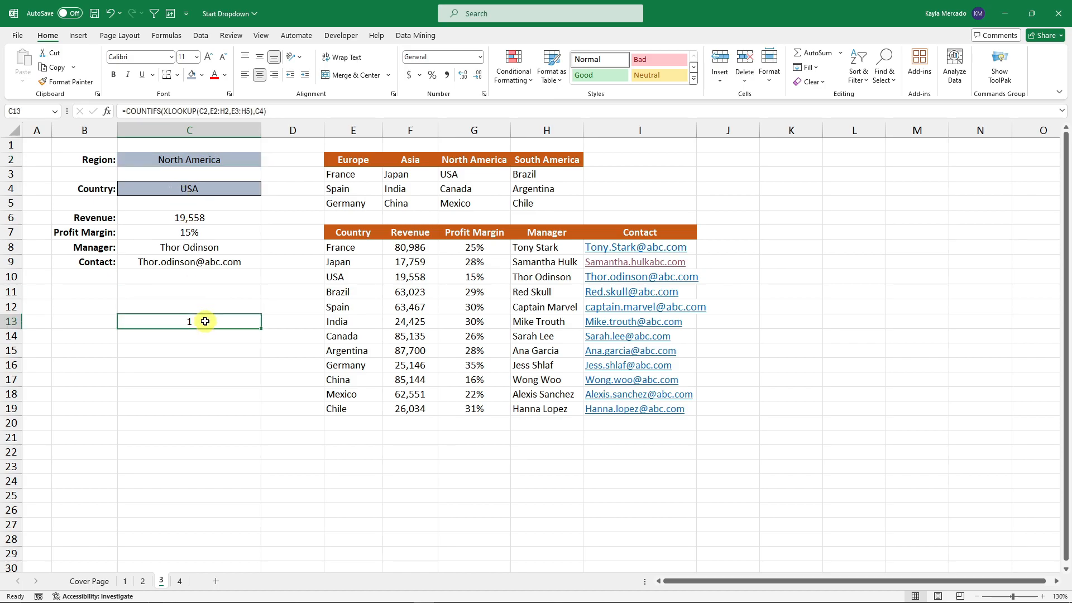
left_click(219, 160)
left_click(222, 187)
Change the region in C2 to Asia, compare it with the count in C13, and set the country in C4 to Japan
left_click(226, 159)
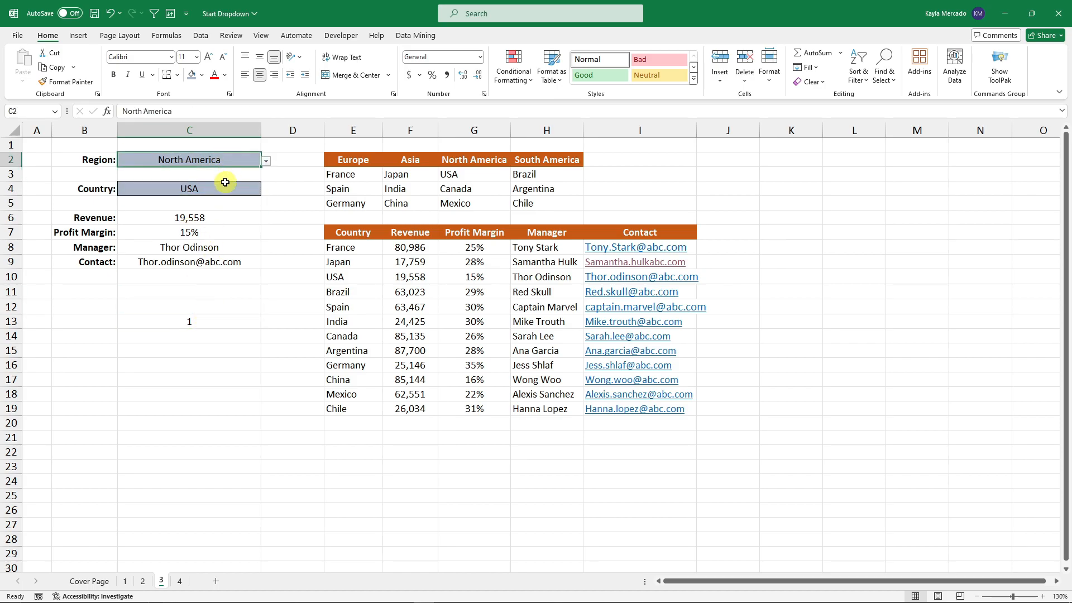
left_click(267, 161)
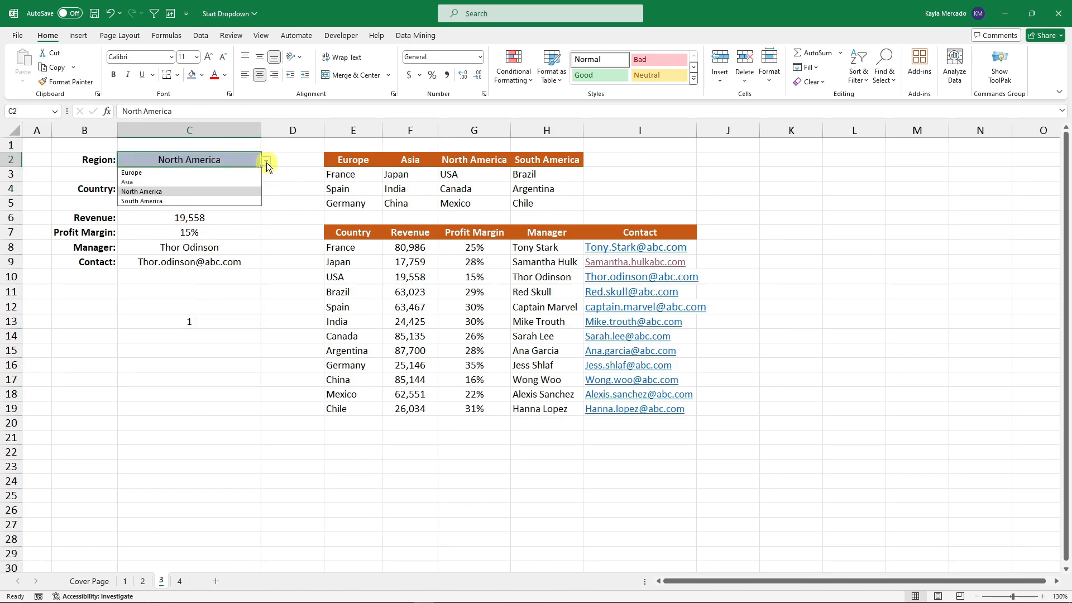
left_click(188, 183)
left_click(198, 190)
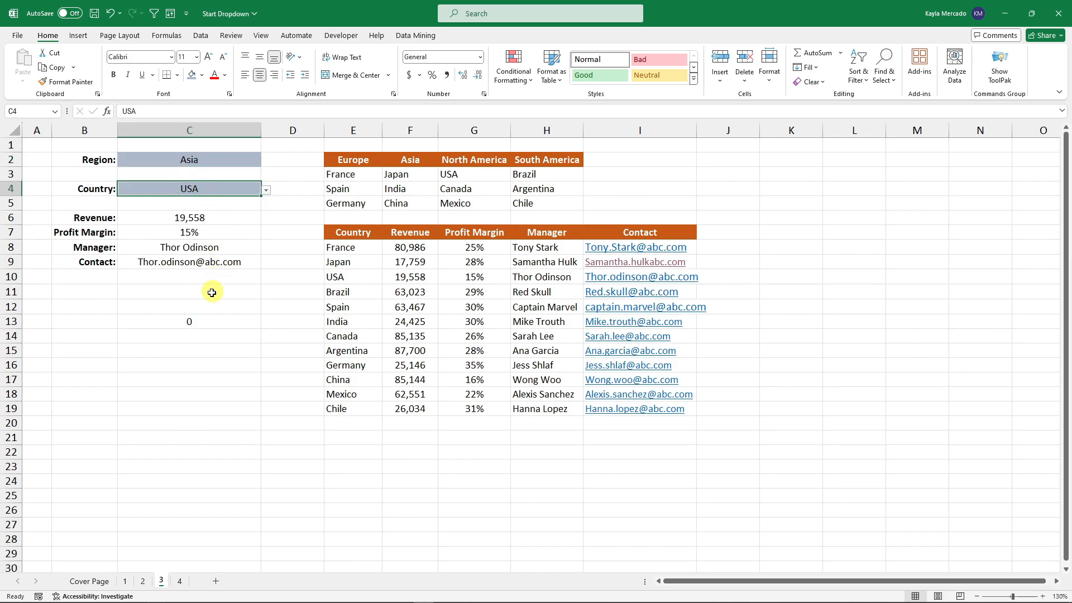
left_click(208, 161)
left_click(211, 189)
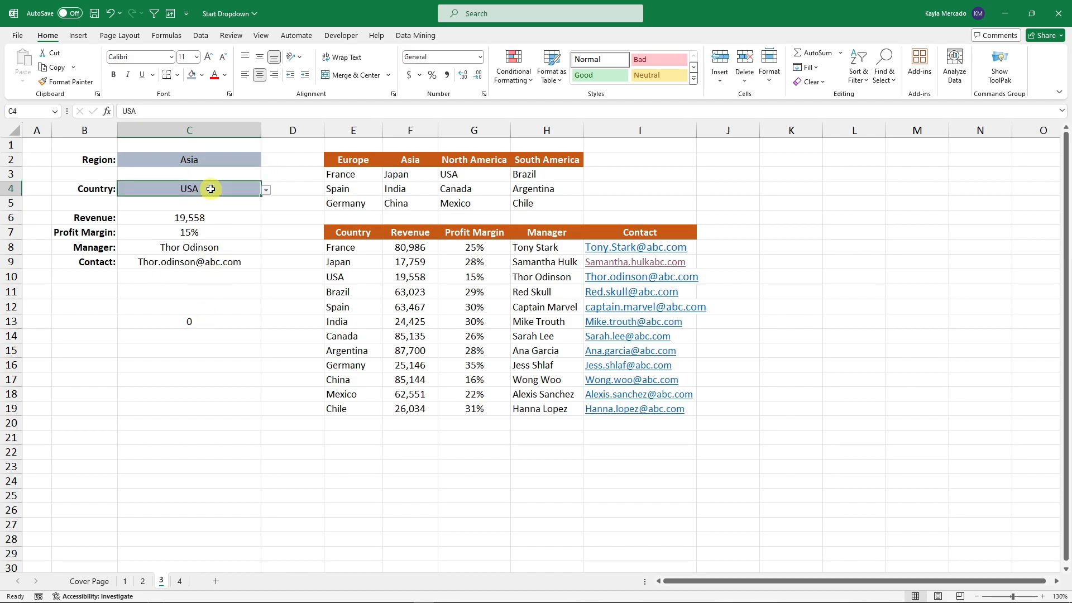
left_click(239, 157)
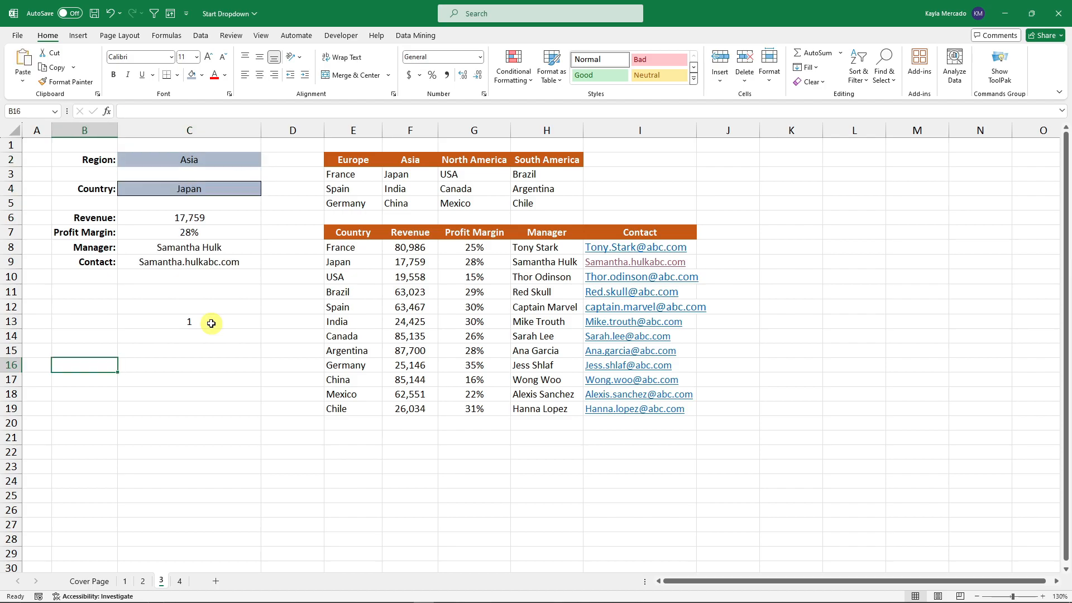
Copy the full COUNTIFS formula text from C13 and leave the cell without editing it
left_click(211, 324)
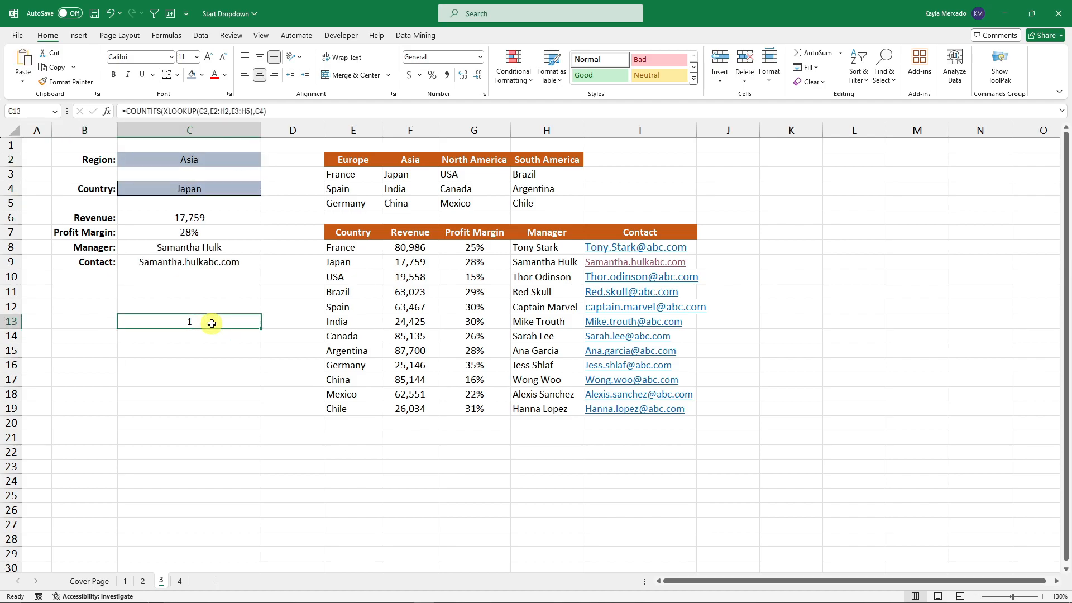
left_click_drag(272, 111, 99, 111)
key("ctrl+c")
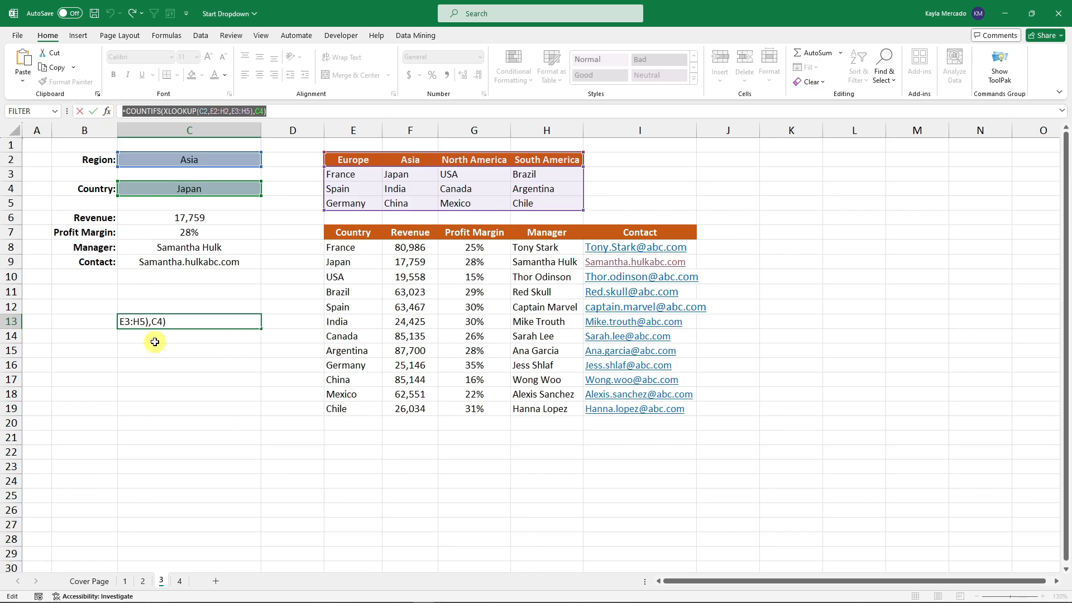
left_click(233, 275)
key("Escape")
Start a formula-based conditional formatting rule for country cell C4 using =COUNTIFS(XLOOKUP(C2,E2:H2,E3:H5),C4)=0
left_click(269, 247)
left_click(212, 195)
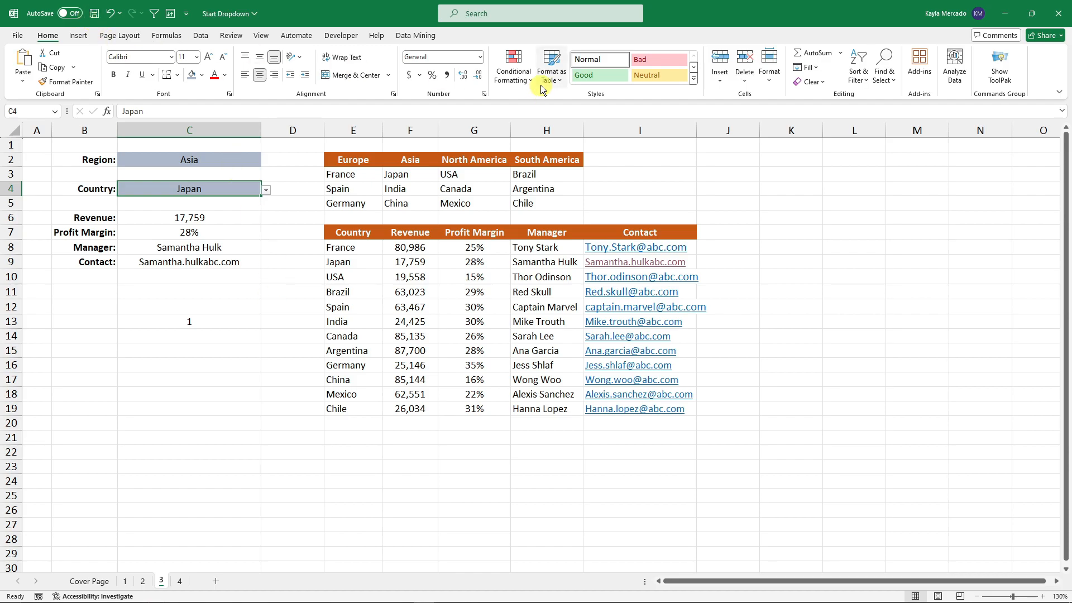
left_click(518, 78)
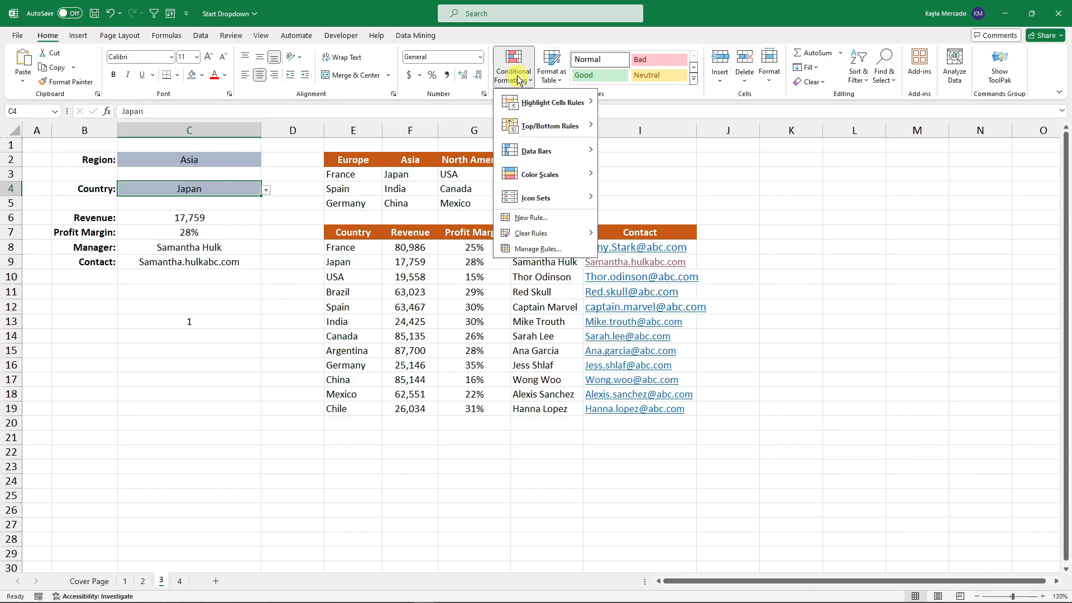
left_click(538, 219)
left_click(500, 190)
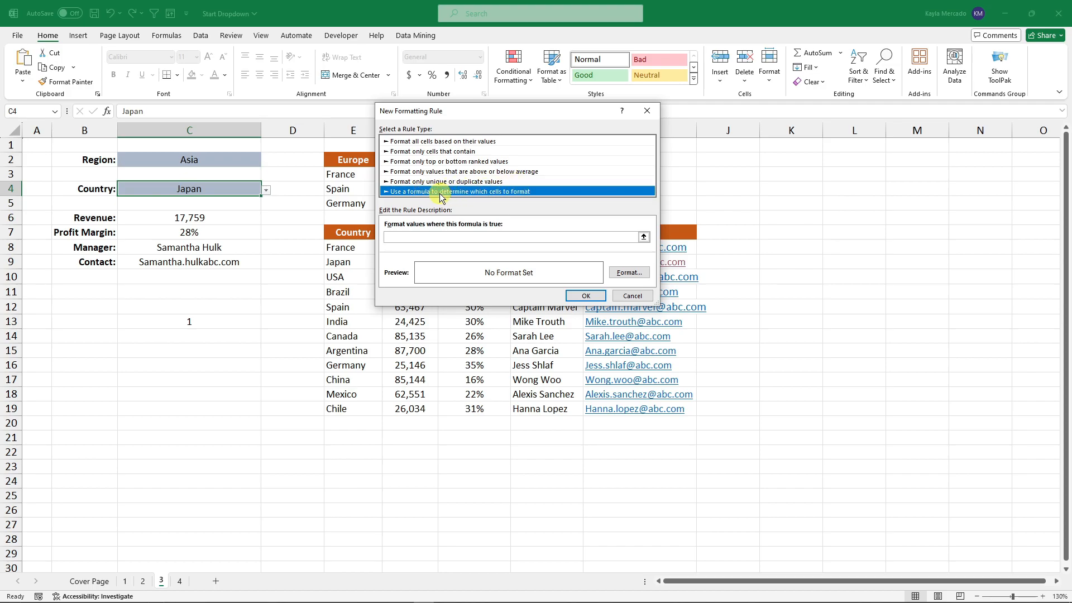
left_click(467, 237)
key("ctrl+v")
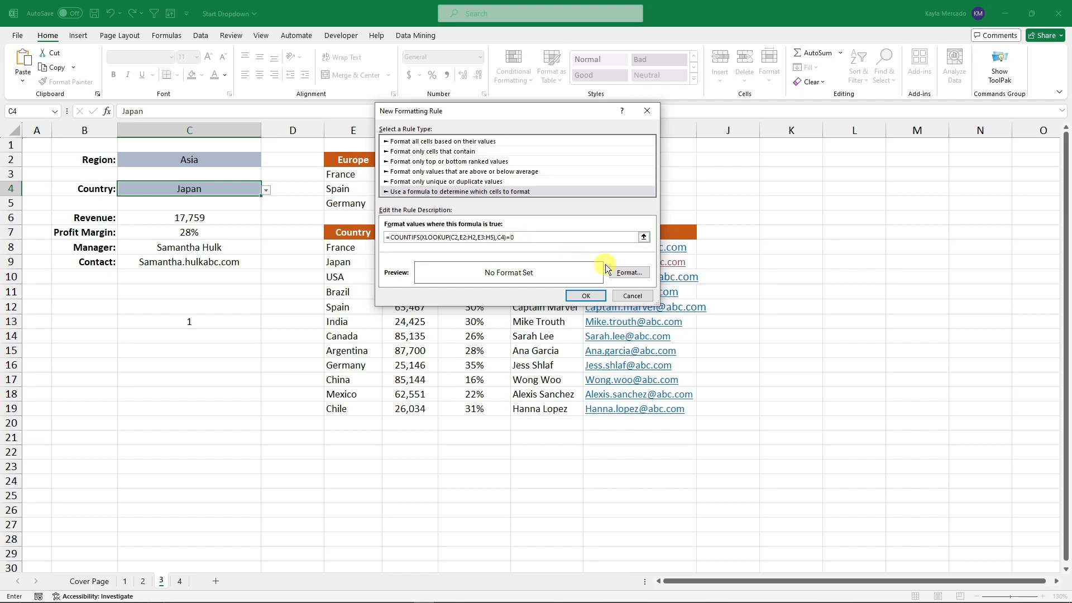
Format the C4 rule with strikethrough text and a dark red fill, and apply the rule
left_click(629, 272)
left_click(389, 80)
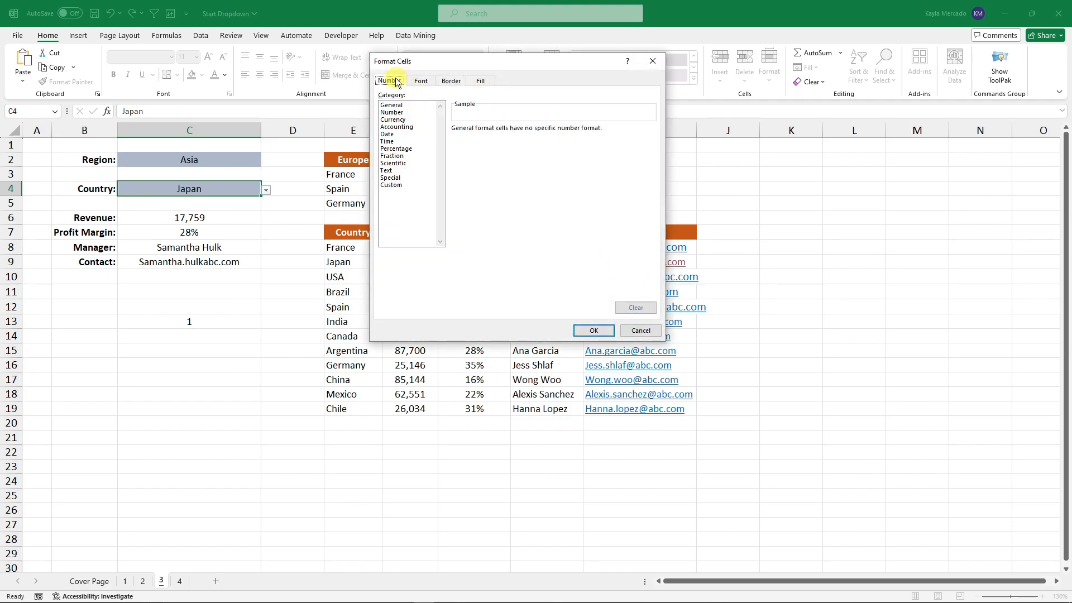
left_click(419, 80)
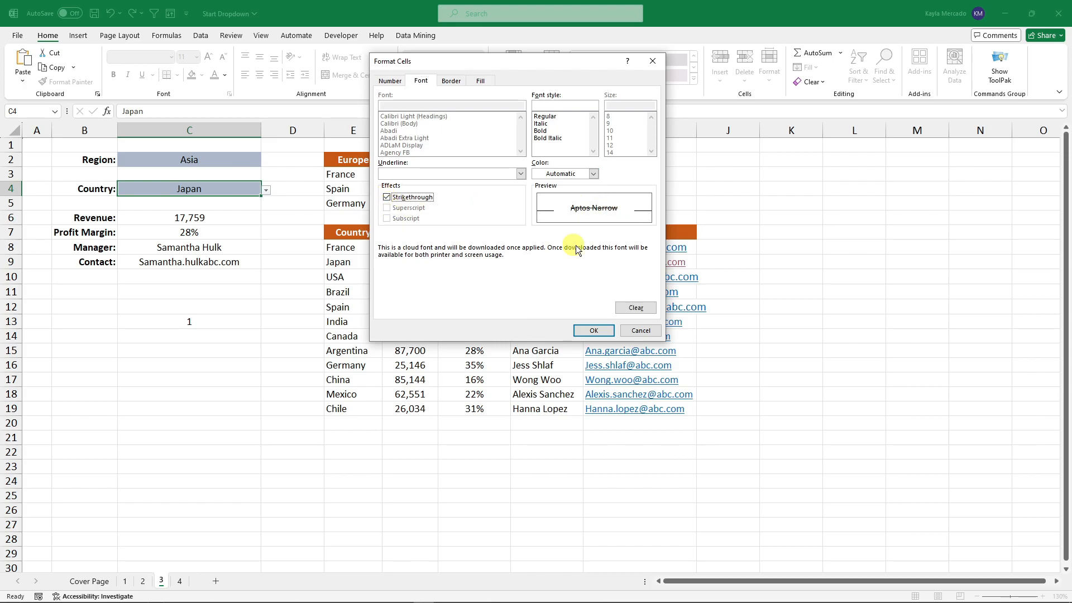
left_click(481, 80)
left_click(389, 191)
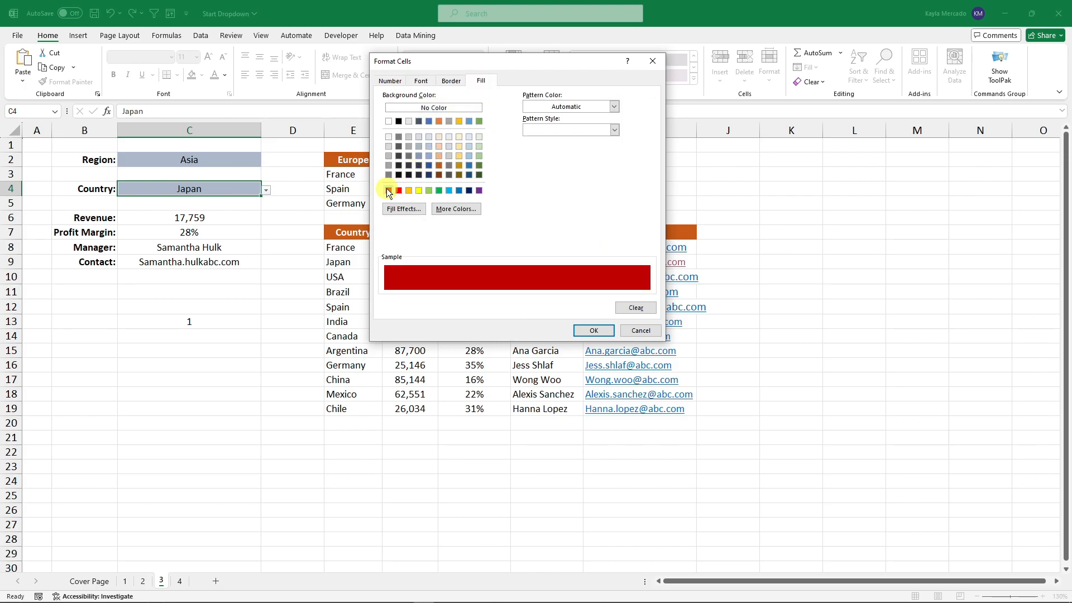
left_click(469, 147)
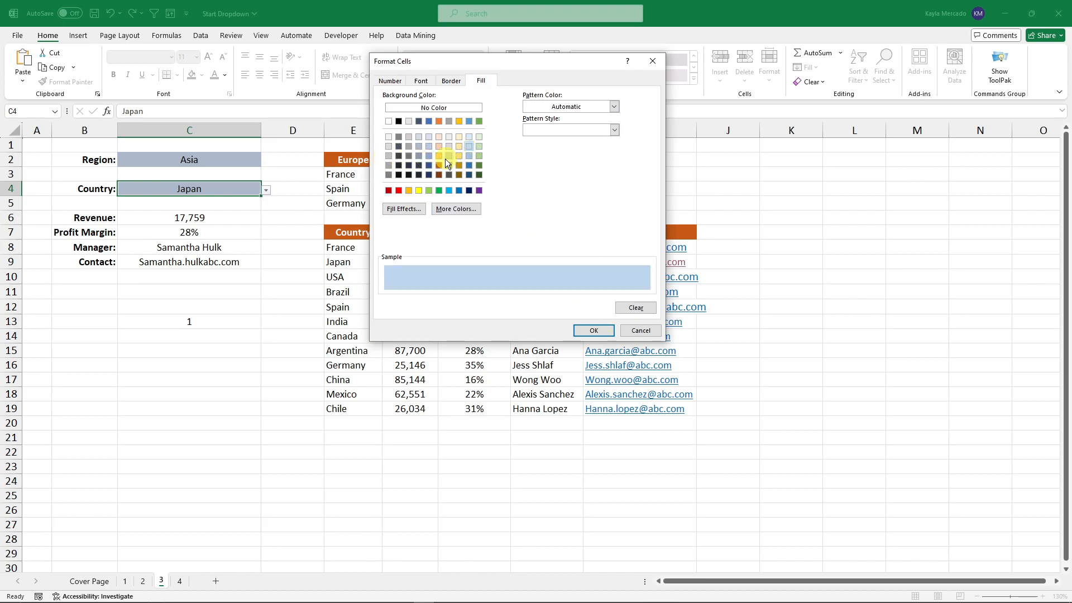
left_click(389, 190)
left_click(594, 330)
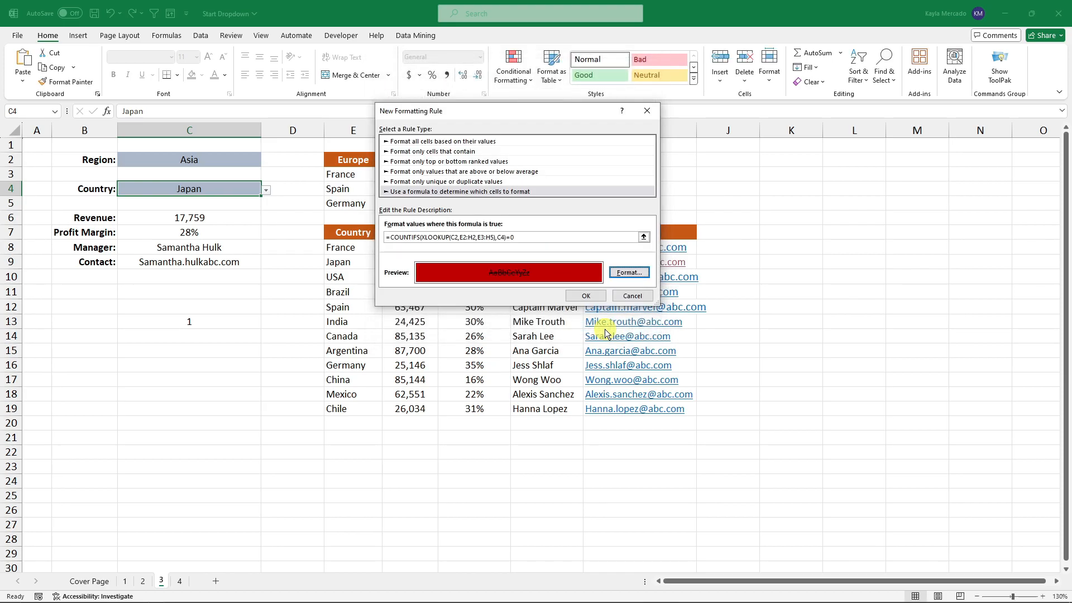
left_click(586, 296)
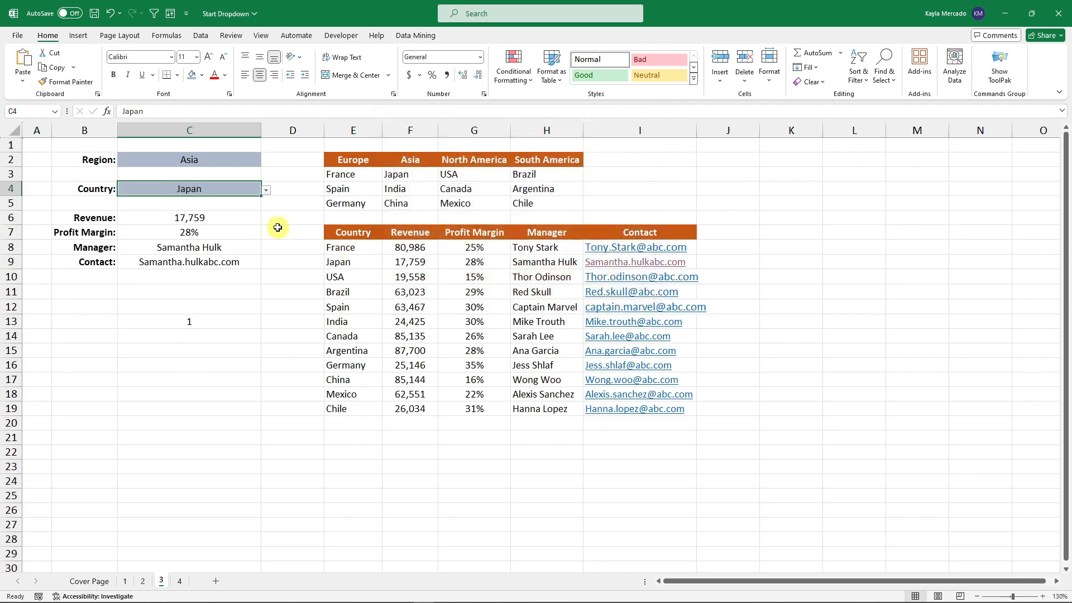
Test the rule by changing the region in C2 to Europe, and pick Spain as the country in C4
left_click(237, 161)
left_click(266, 162)
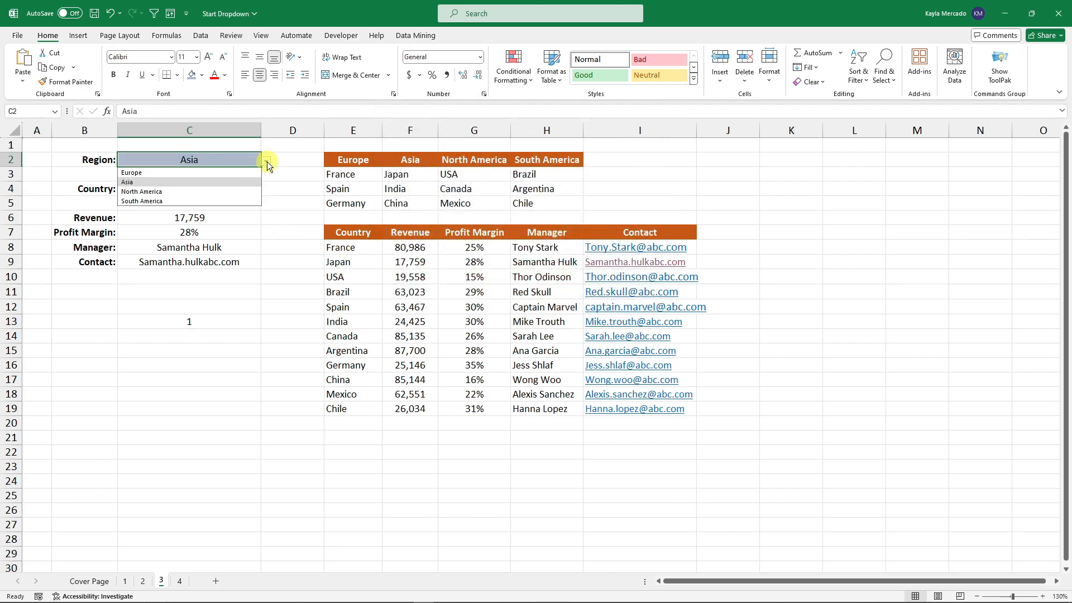
left_click(200, 174)
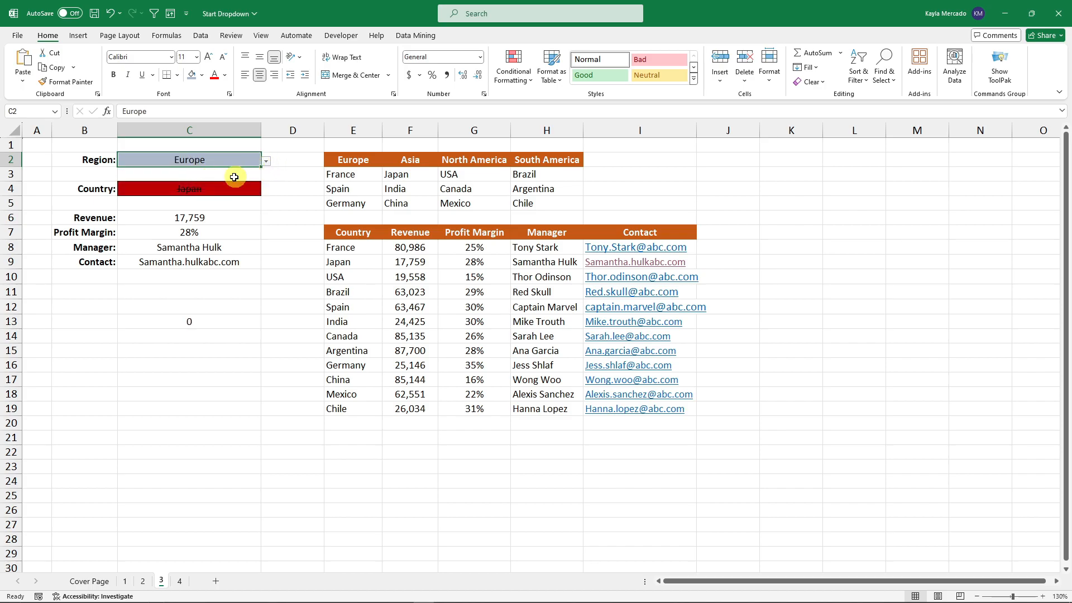
left_click(179, 187)
left_click(266, 189)
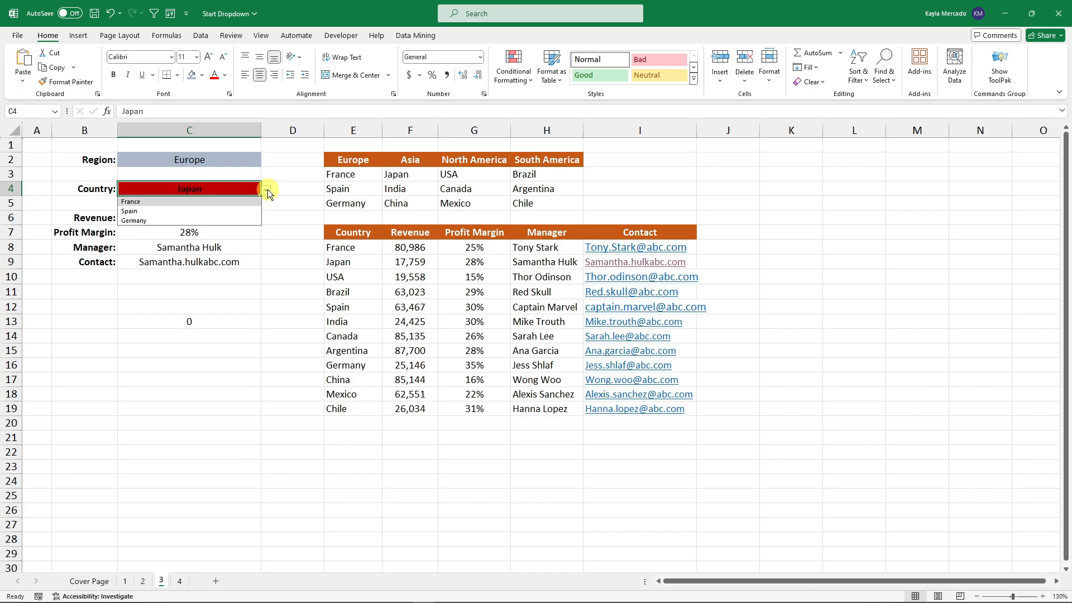
left_click(186, 204)
left_click(266, 190)
left_click(190, 215)
Change the region in C2 to North America, set the country in C4 to USA, and review the details in C6:C9
left_click(257, 160)
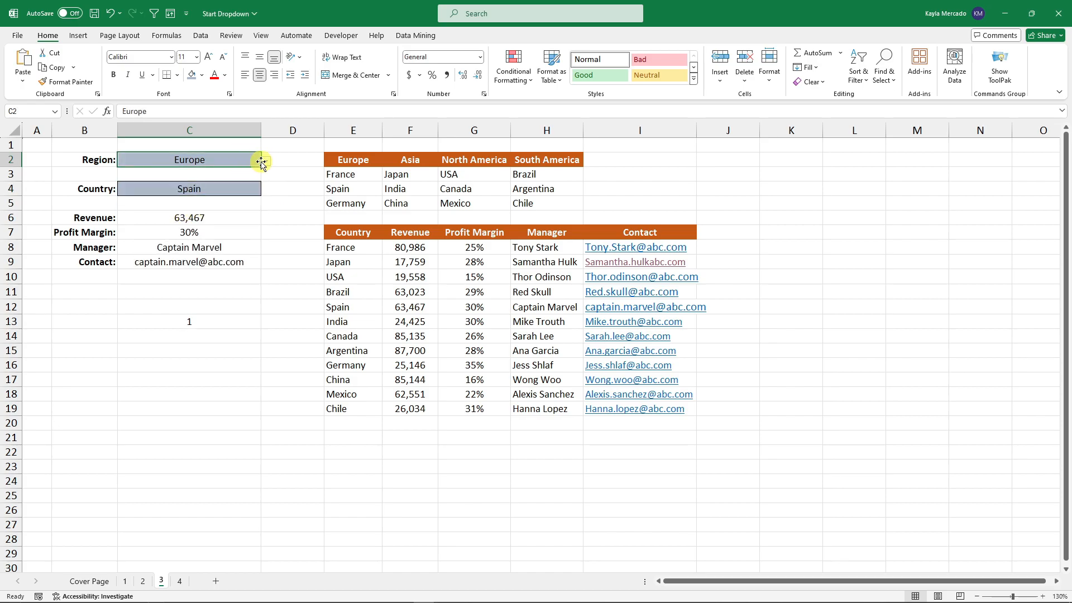
left_click(267, 161)
left_click(157, 191)
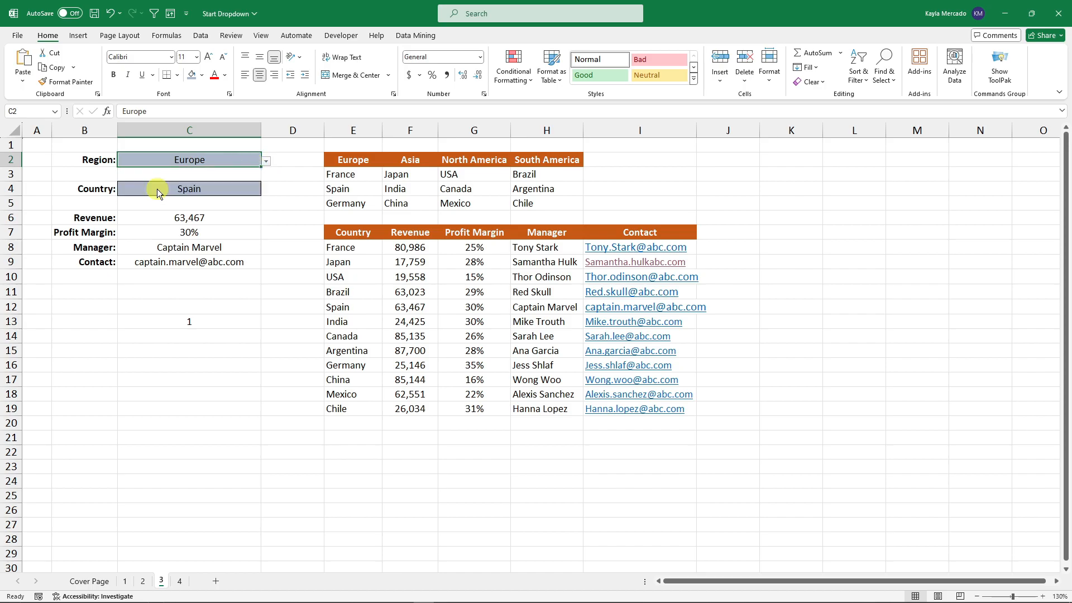
left_click(223, 190)
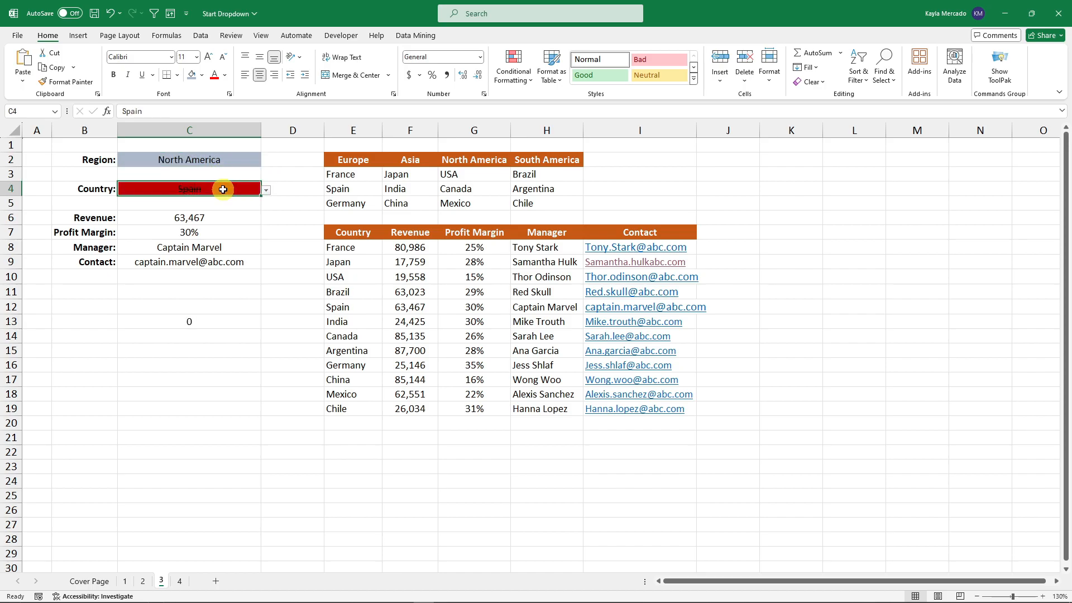
left_click(267, 191)
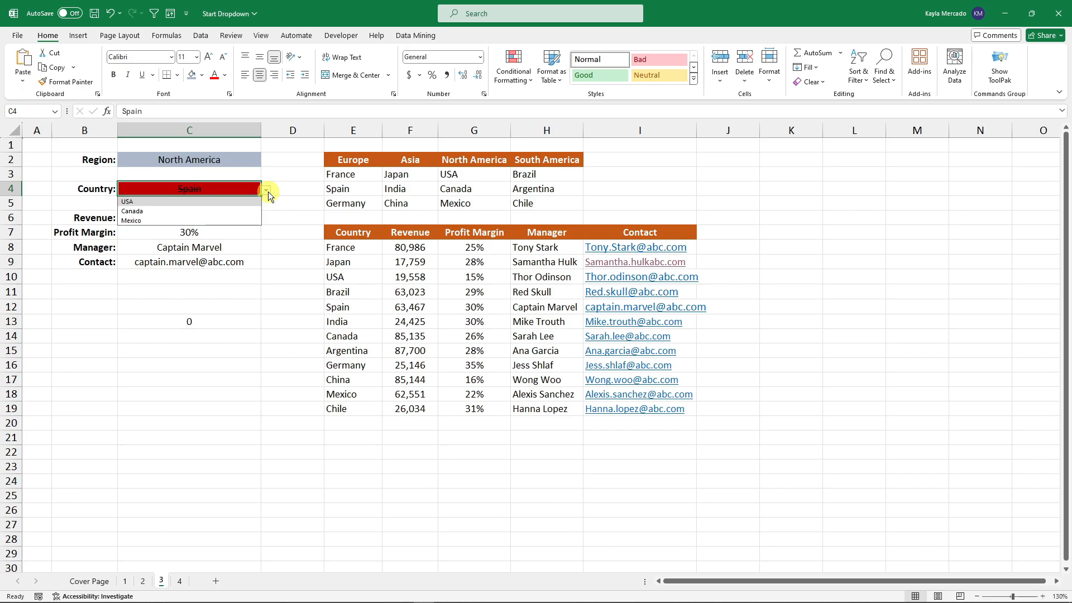
left_click(146, 202)
left_click_drag(242, 220, 248, 262)
left_click(258, 340)
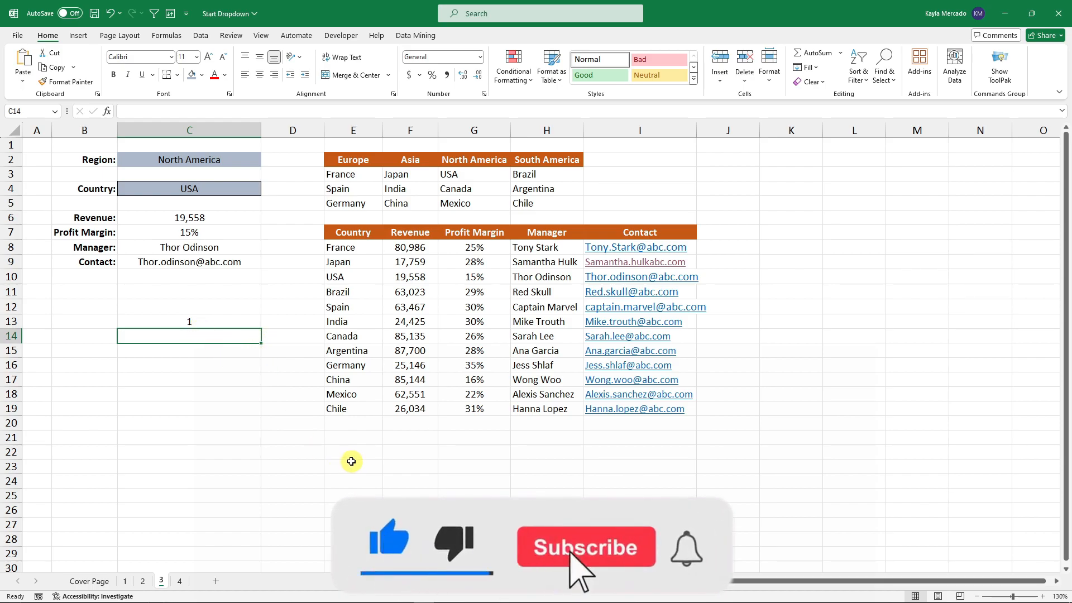
Change the region in C2 to Asia to test the mismatch highlighting on the country in C4
left_click(257, 161)
left_click(266, 161)
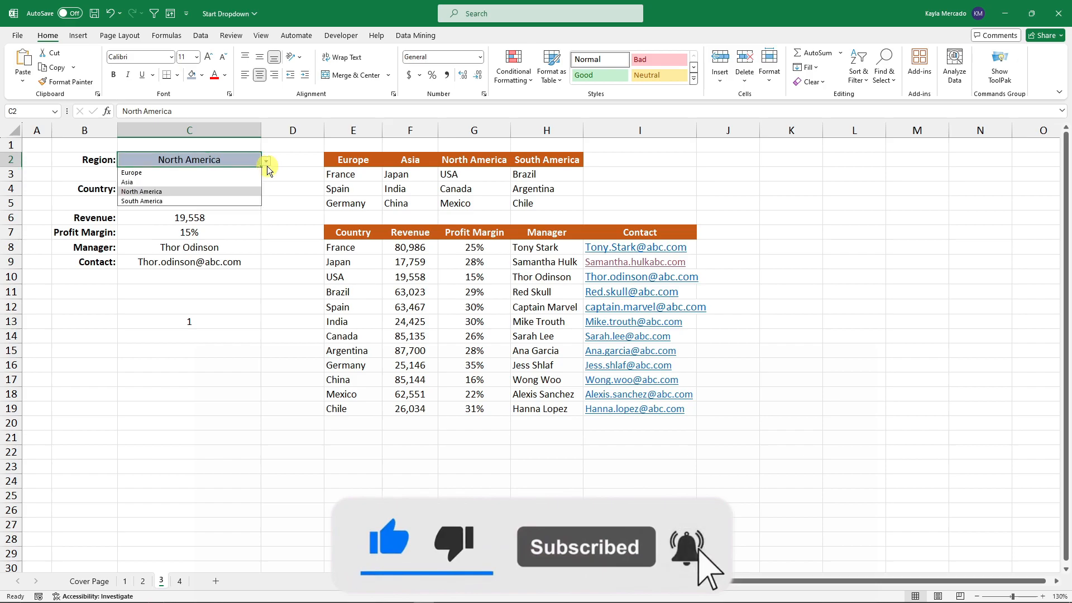
left_click(230, 192)
left_click(266, 161)
left_click(223, 182)
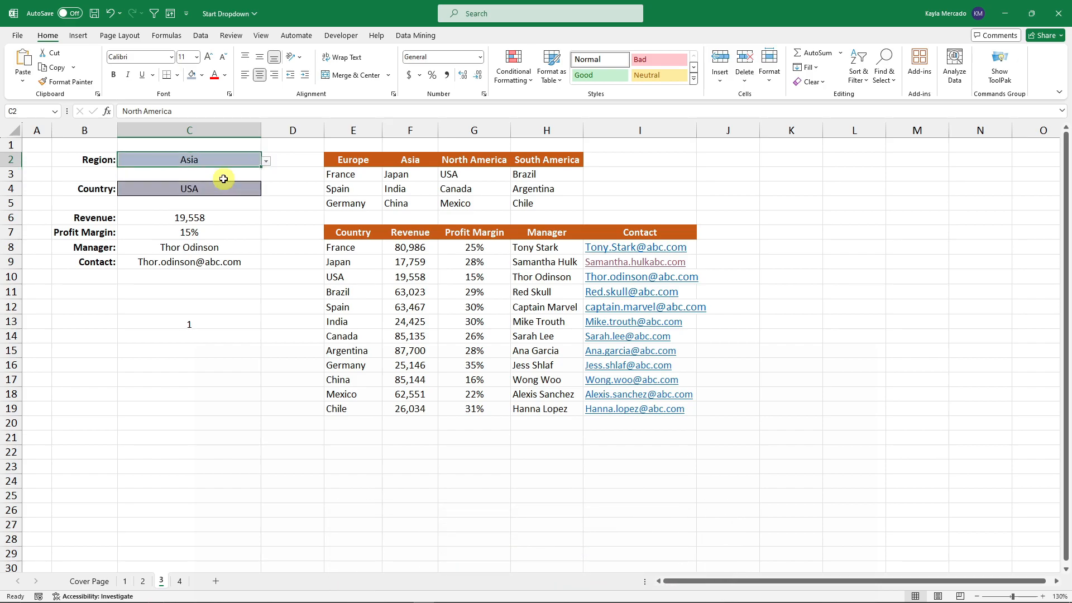